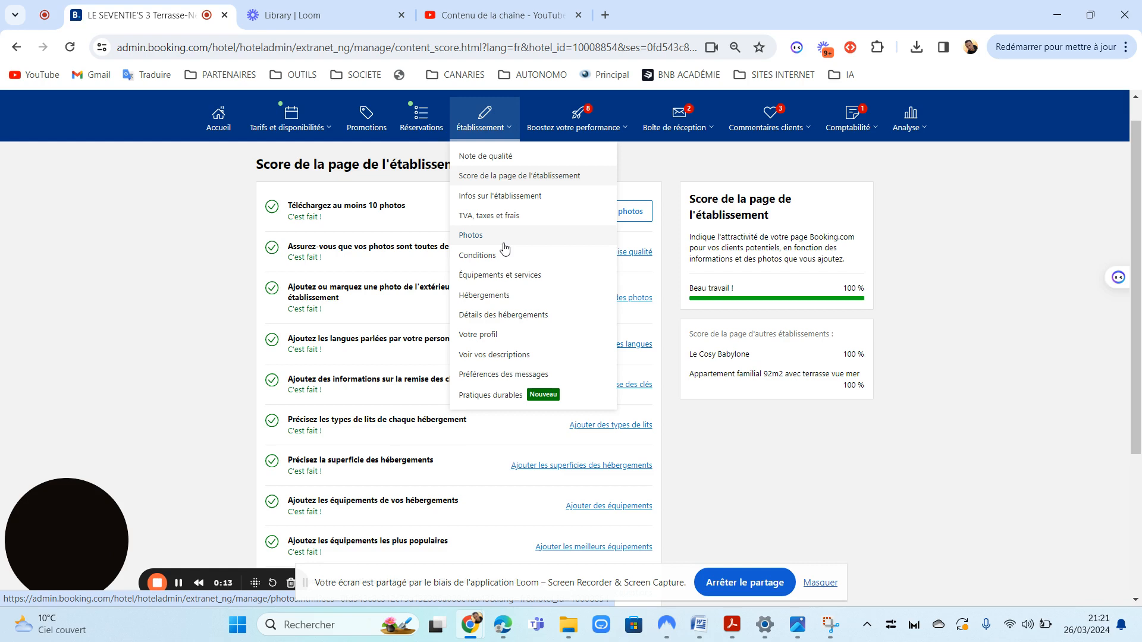
Open the property's Conditions page and review its cancellation and prepayment policies
{"action": "left_click", "coordinate": [475, 264]}
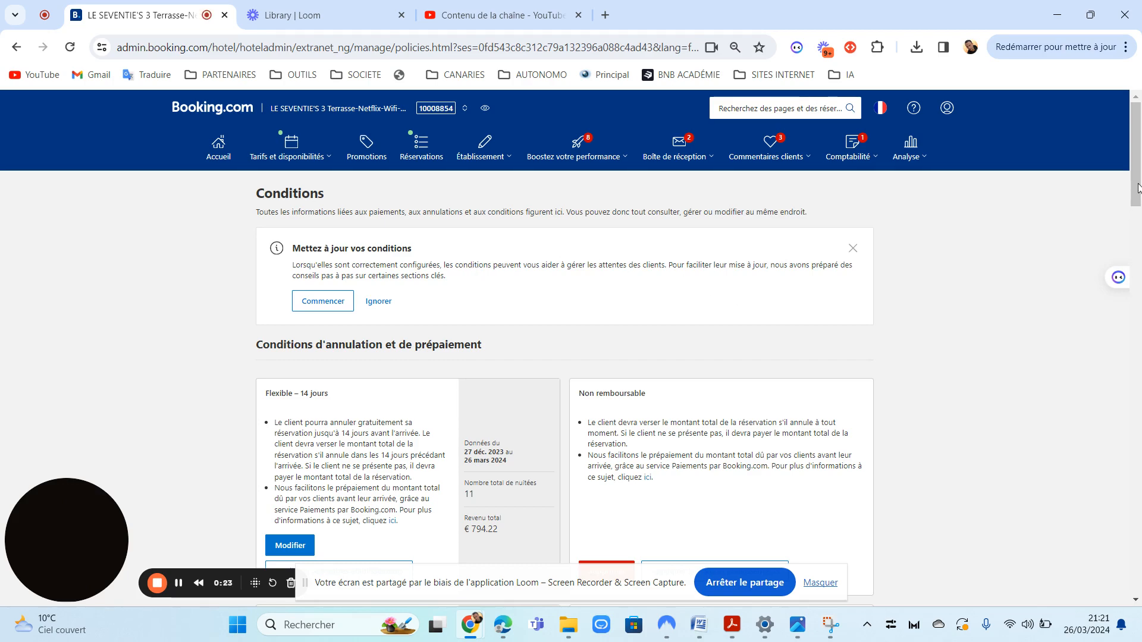
{"action": "left_click_drag", "start_coordinate": [1137, 188], "coordinate": [1136, 240]}
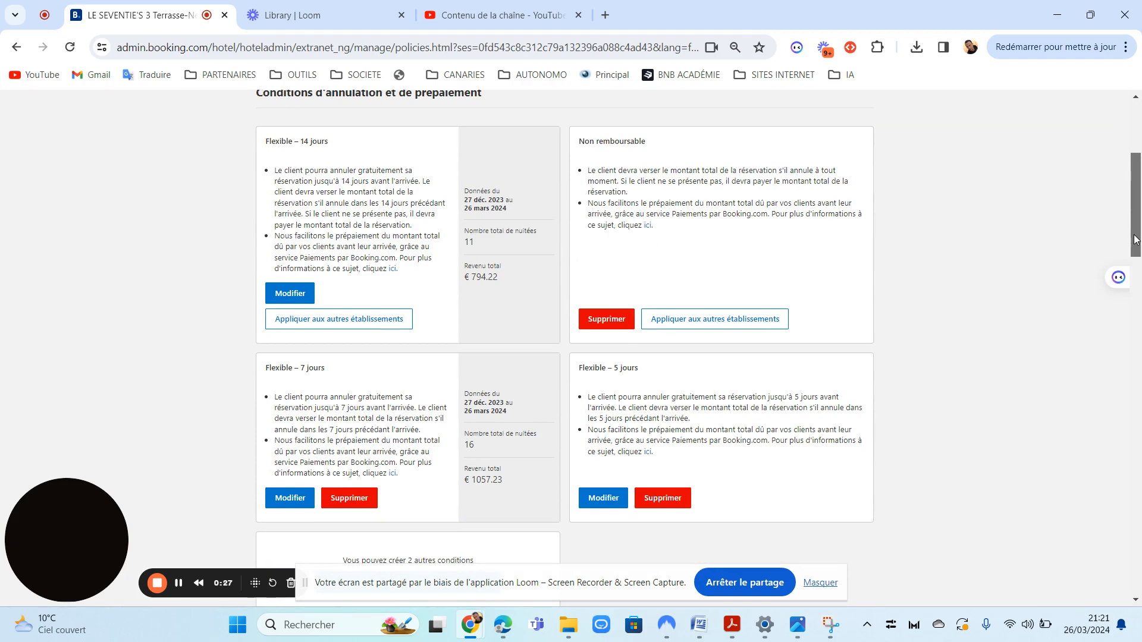
{"action": "mouse_move", "coordinate": [1135, 240]}
{"action": "left_mouse_down"}
{"action": "mouse_move", "coordinate": [1136, 175]}
{"action": "mouse_move", "coordinate": [1134, 239]}
{"action": "left_mouse_up"}
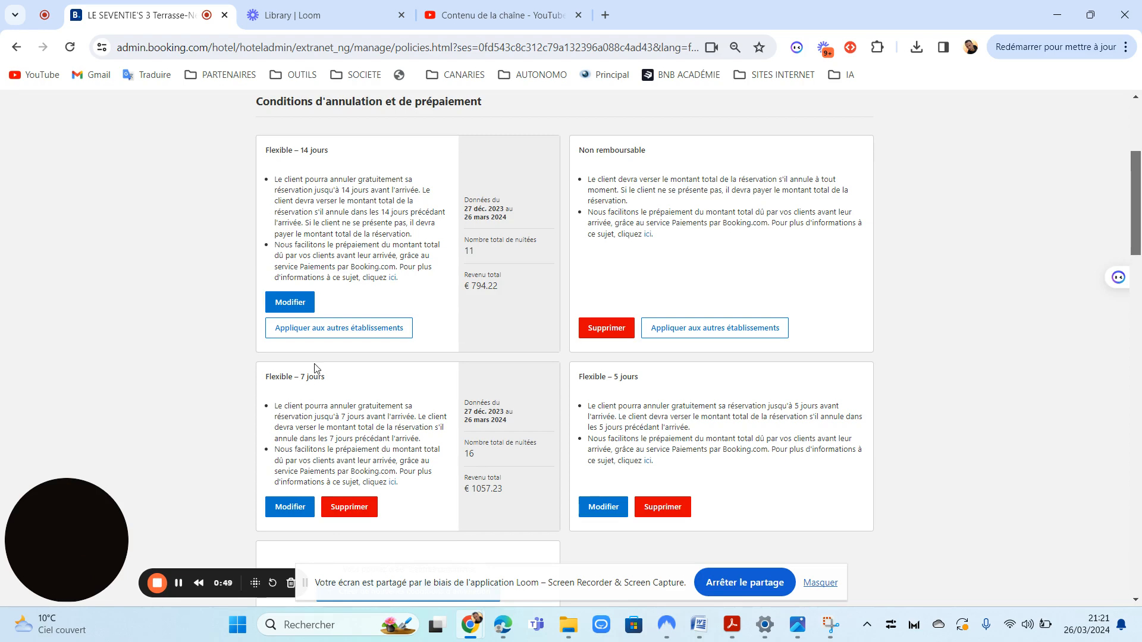
{"action": "scroll", "coordinate": [315, 369], "scroll_direction": "up", "scroll_amount": 4}
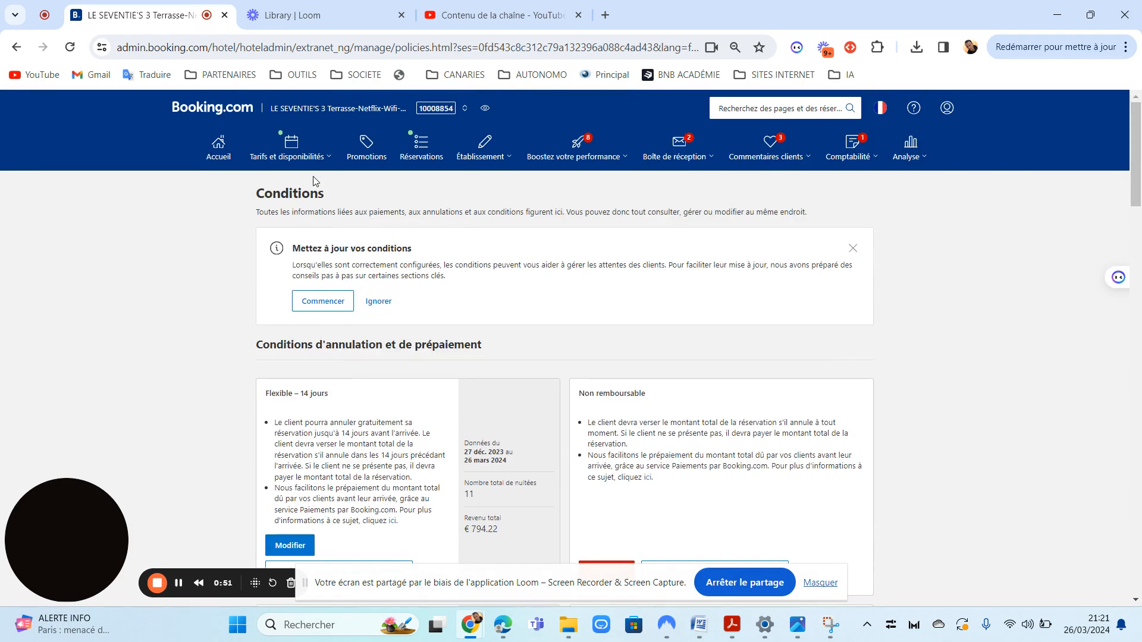
Open the property's rate plans and review the cancellation conditions and rate assigned to each plan
{"action": "left_click", "coordinate": [294, 152]}
{"action": "left_click", "coordinate": [286, 244]}
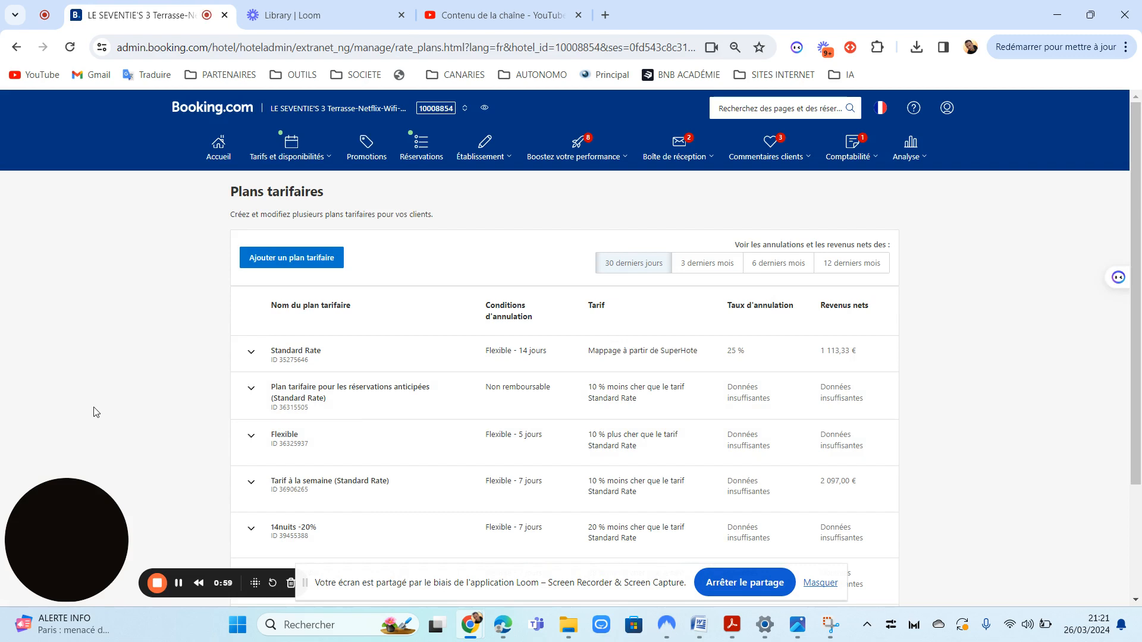
{"action": "scroll", "coordinate": [1135, 279], "scroll_direction": "down", "scroll_amount": 1}
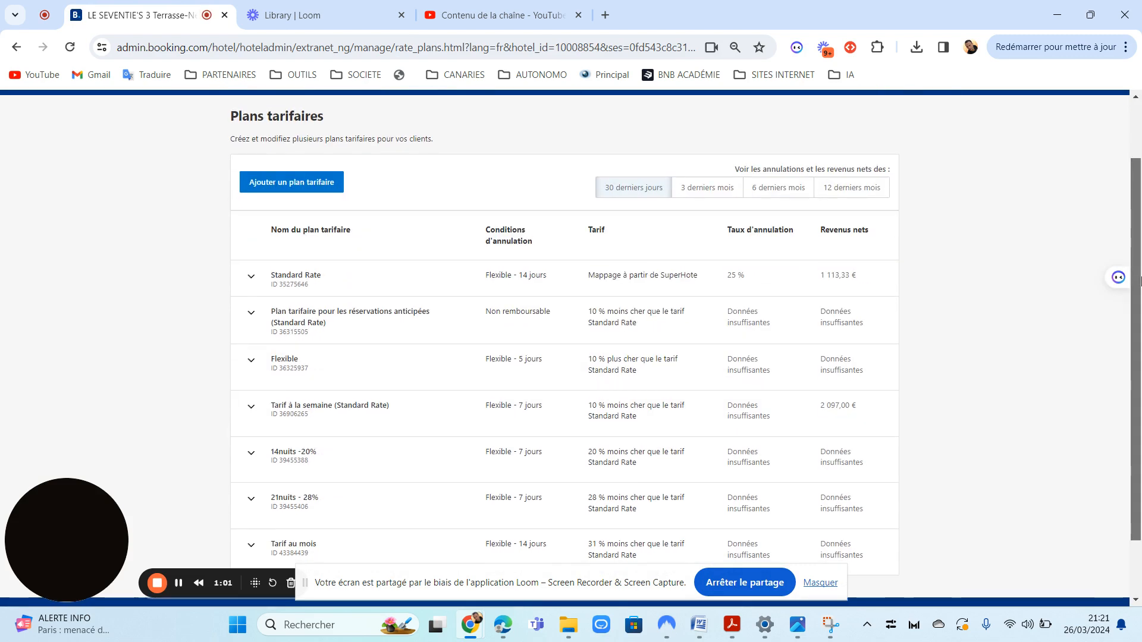
{"action": "mouse_move", "coordinate": [1140, 279]}
{"action": "left_mouse_down"}
{"action": "mouse_move", "coordinate": [1140, 309]}
{"action": "mouse_move", "coordinate": [1139, 291]}
{"action": "left_mouse_up"}
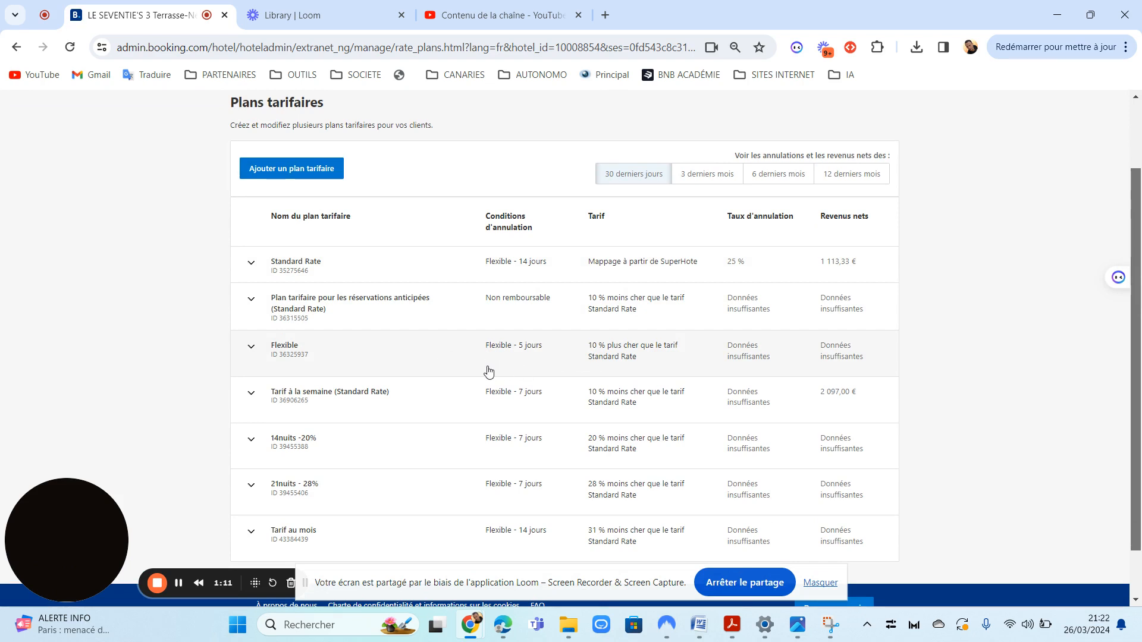
{"action": "left_click_drag", "start_coordinate": [1139, 214], "coordinate": [1139, 146]}
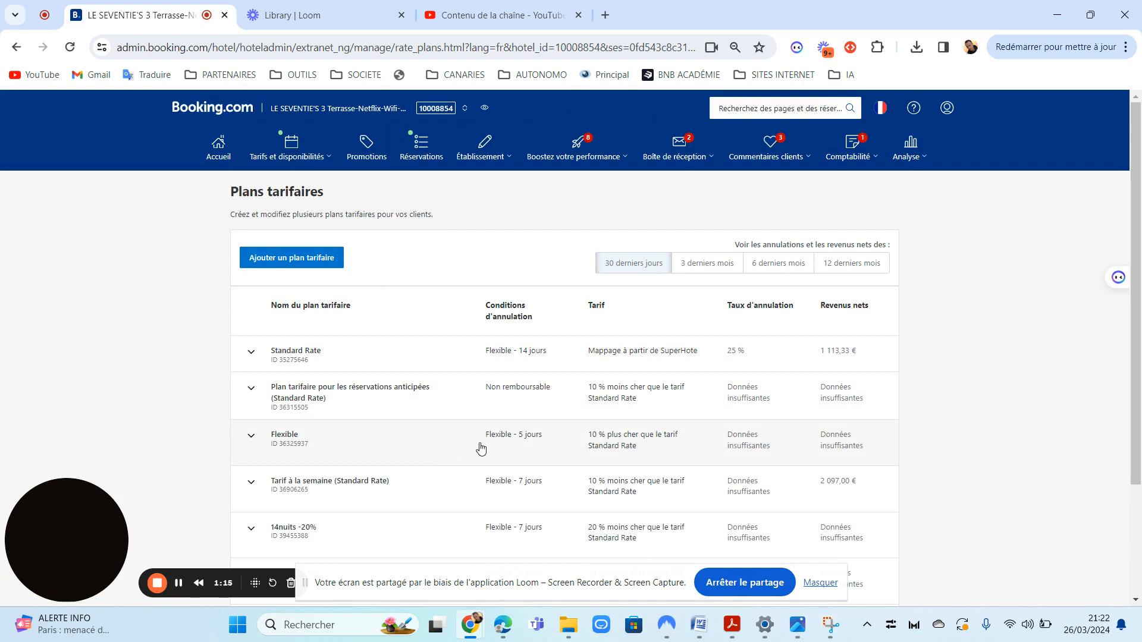
Return to the property's Conditions page and delete the Flexible – 7 jours cancellation policy, accepting its replacement by Flexible – 14 jours
{"action": "left_click", "coordinate": [425, 162]}
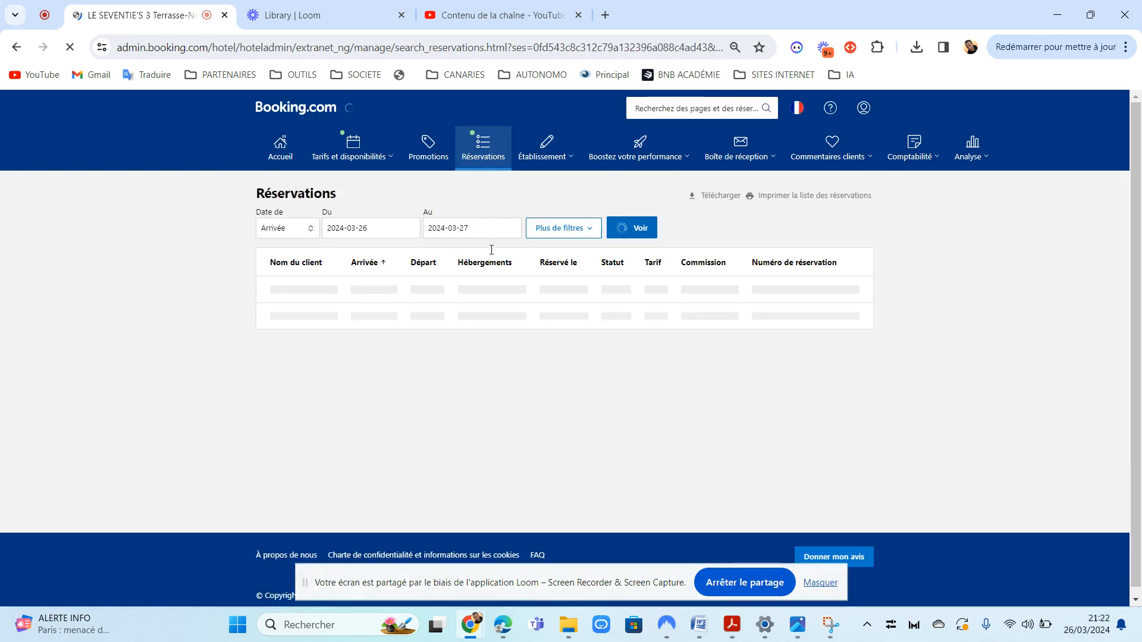
{"action": "mouse_move", "coordinate": [482, 166]}
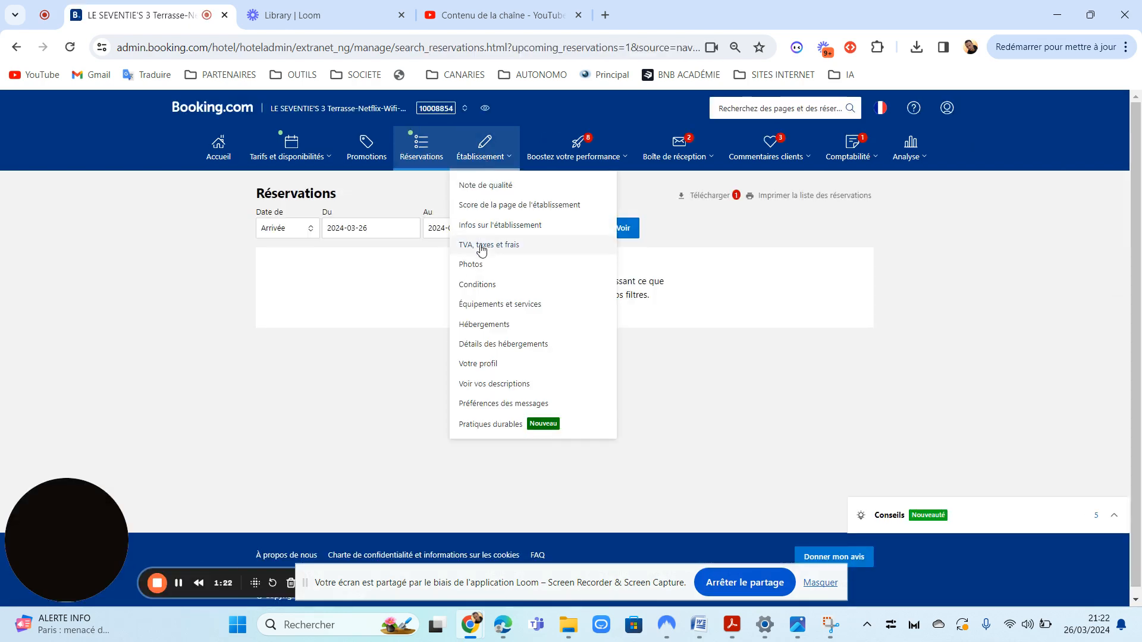
{"action": "left_click", "coordinate": [476, 286]}
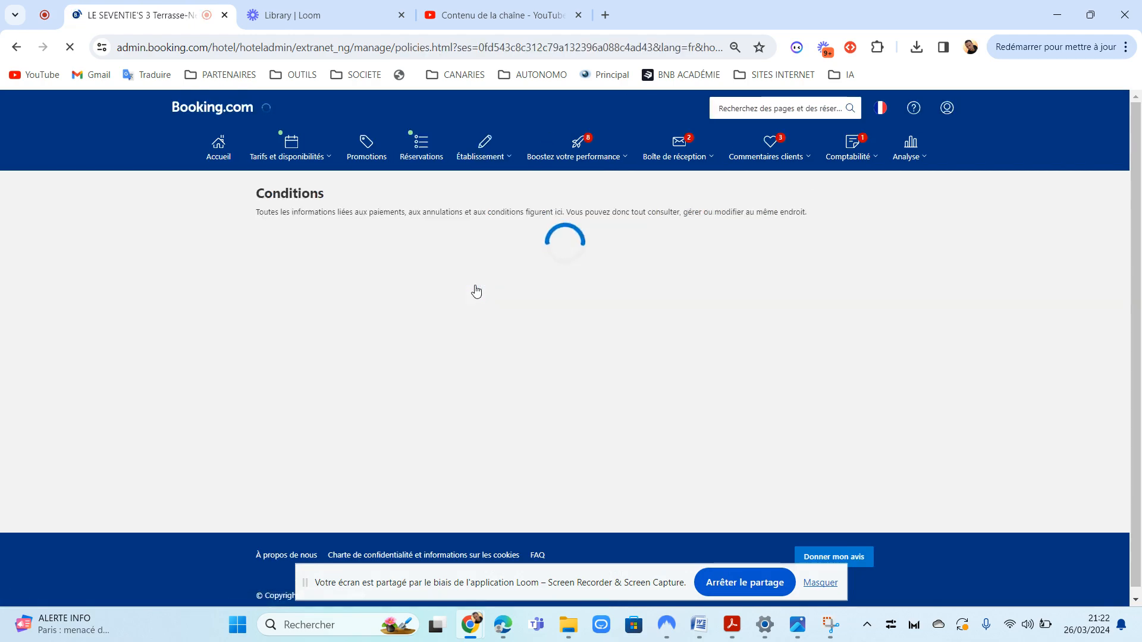
{"action": "scroll", "coordinate": [1139, 232], "scroll_direction": "down", "scroll_amount": 6}
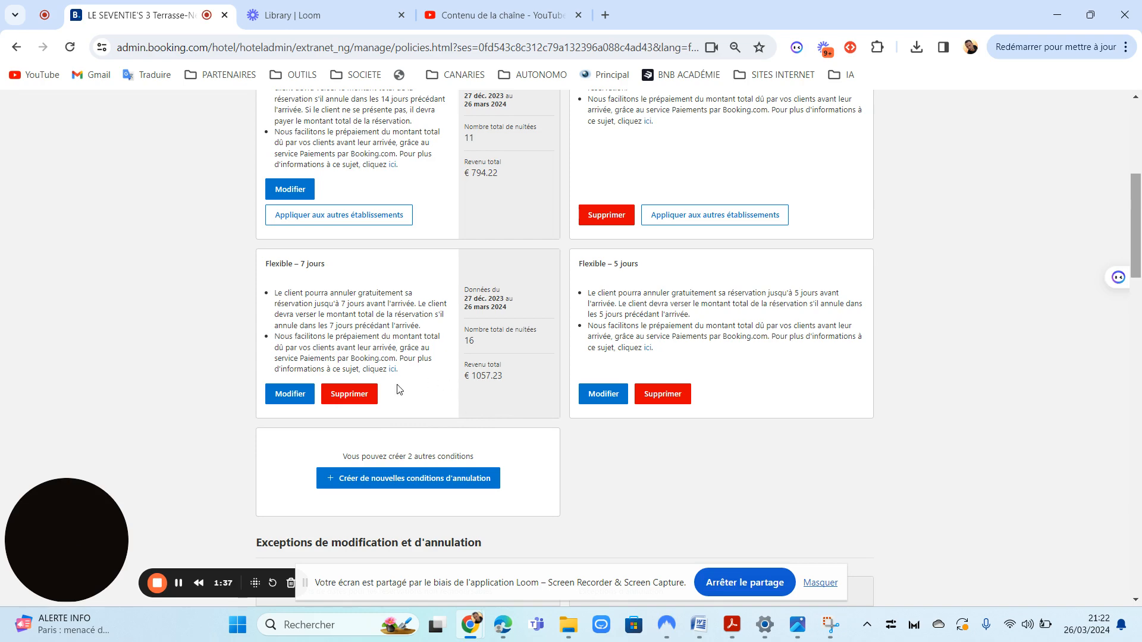
{"action": "left_click_drag", "start_coordinate": [1134, 240], "coordinate": [1133, 167]}
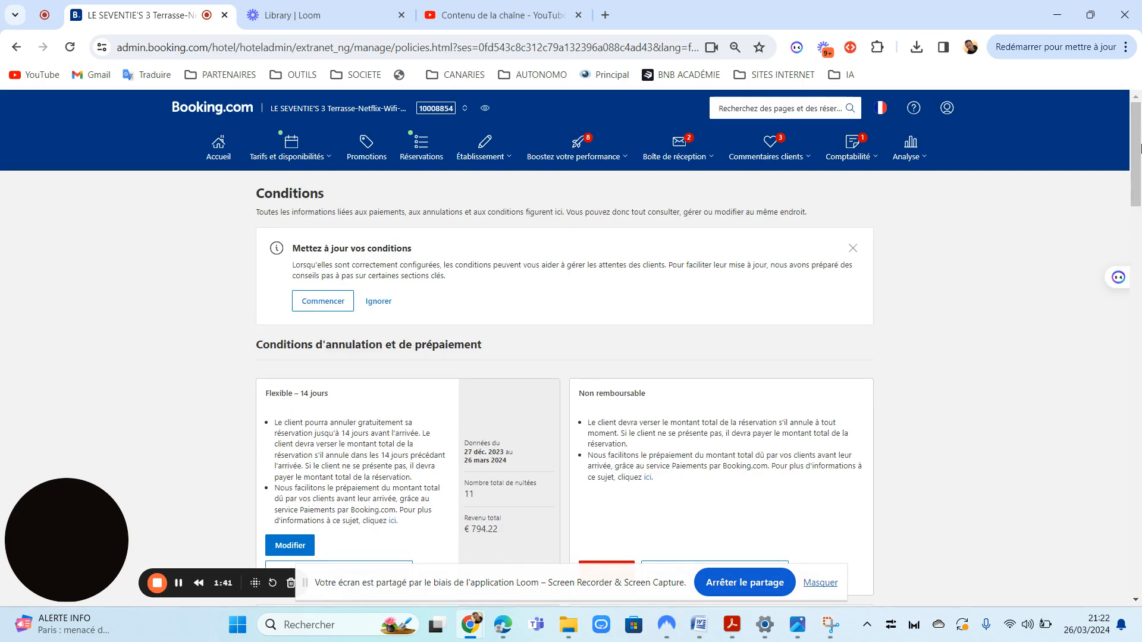
{"action": "scroll", "coordinate": [421, 414], "scroll_direction": "down", "scroll_amount": 6}
{"action": "left_click", "coordinate": [351, 360]}
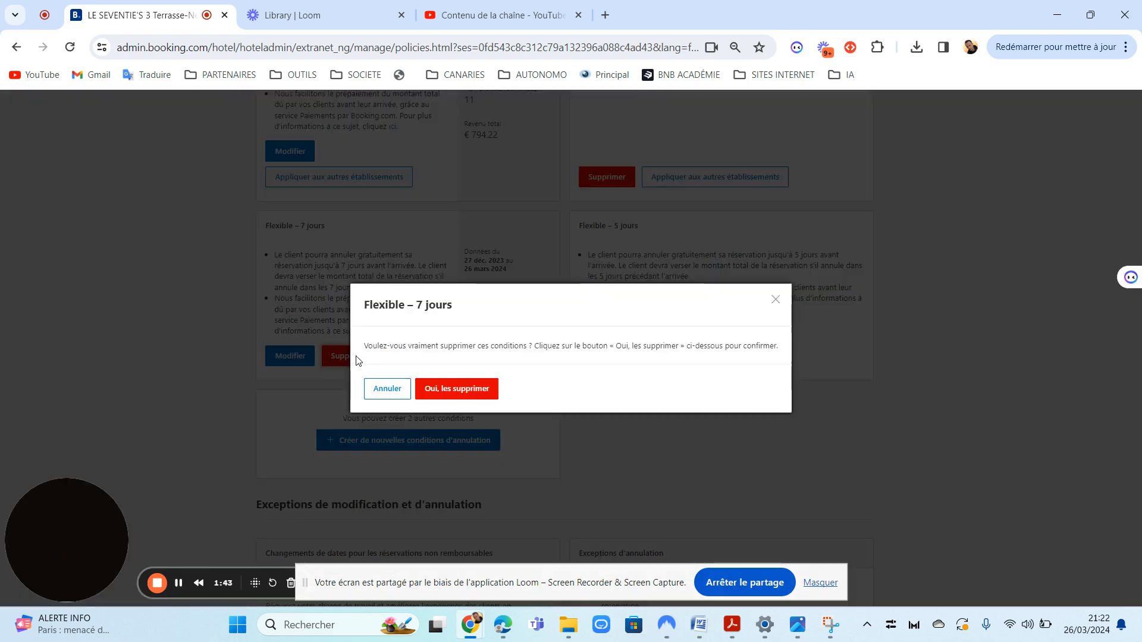
{"action": "left_click", "coordinate": [461, 389]}
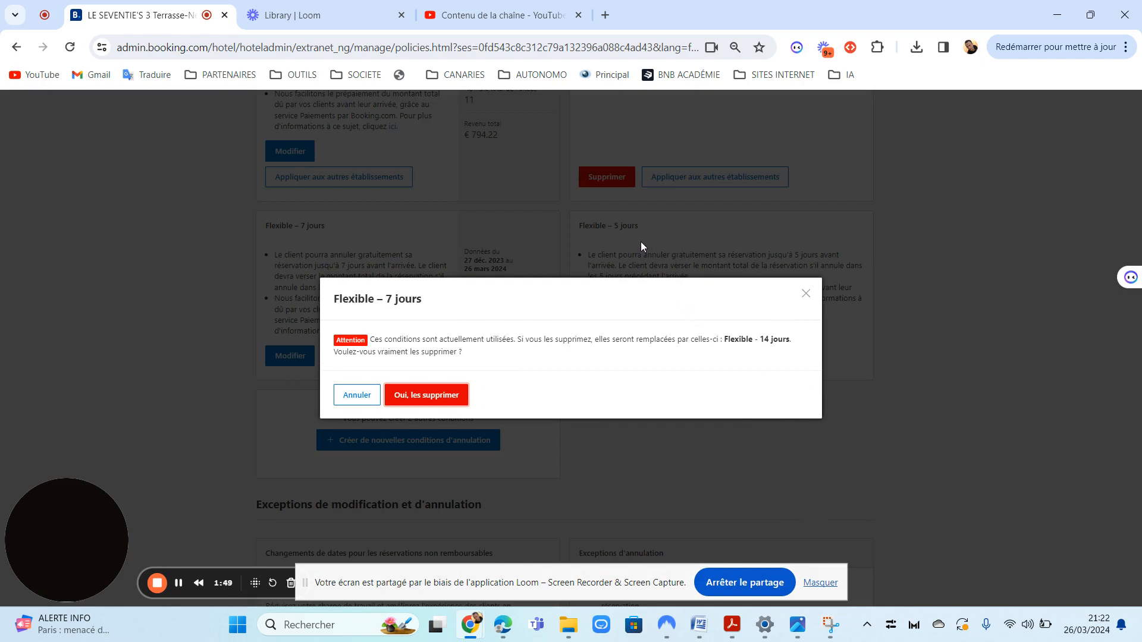
{"action": "left_click", "coordinate": [433, 395]}
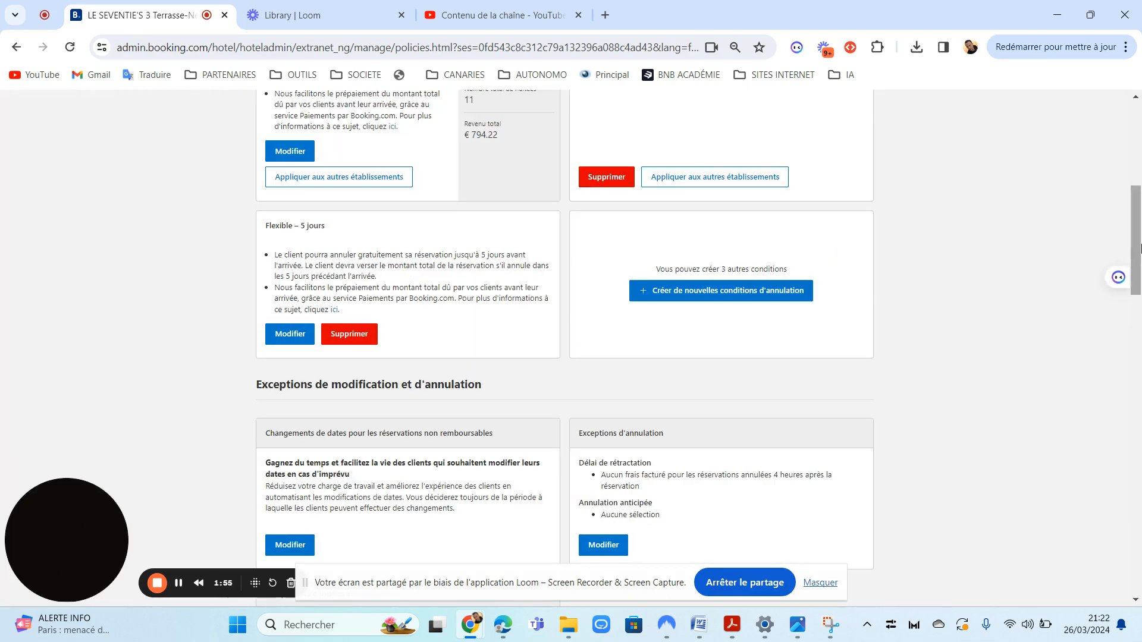
Follow the prepayment information link in the Non remboursable policy and sign in to view the Payments by Booking.com page
{"action": "scroll", "coordinate": [1133, 261], "scroll_direction": "up", "scroll_amount": 4}
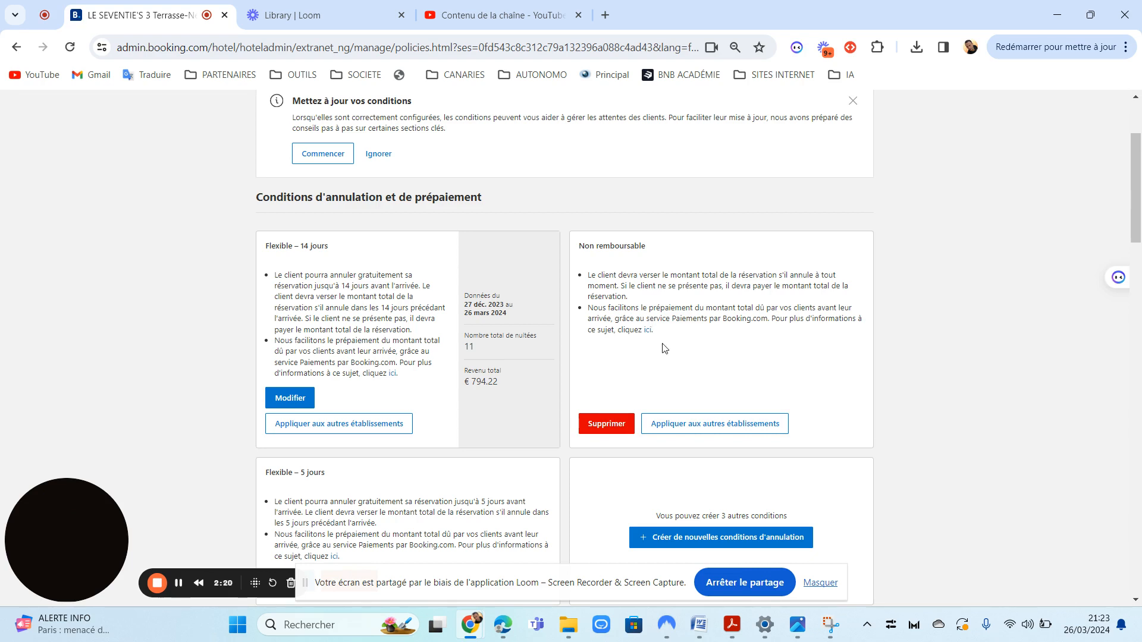
{"action": "left_click", "coordinate": [648, 330]}
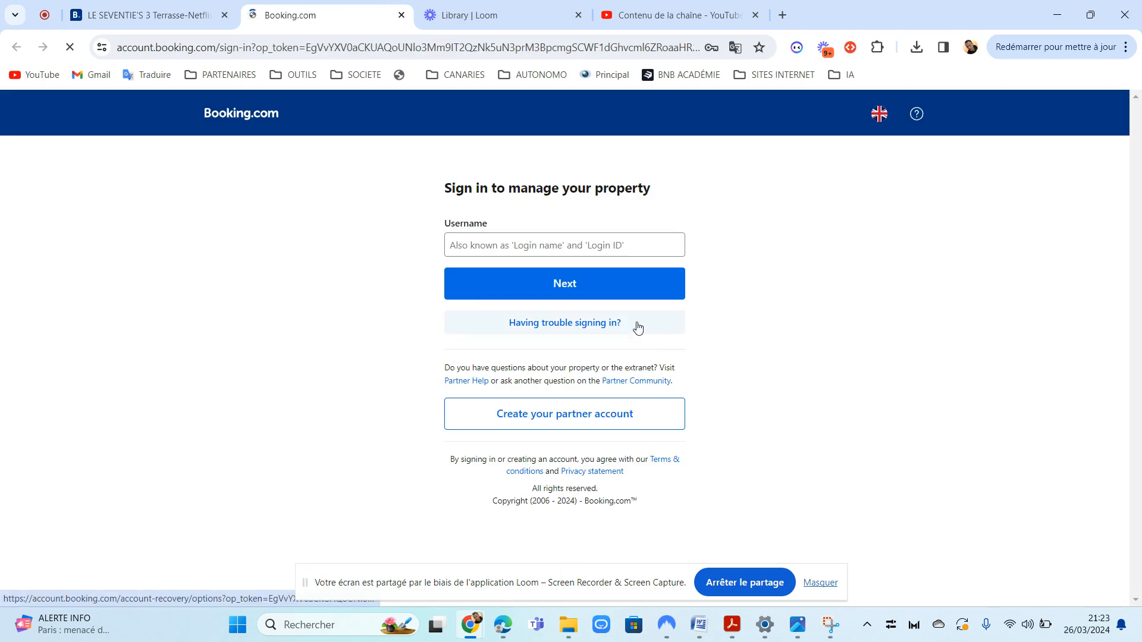
{"action": "left_click", "coordinate": [545, 275]}
{"action": "left_click", "coordinate": [535, 312]}
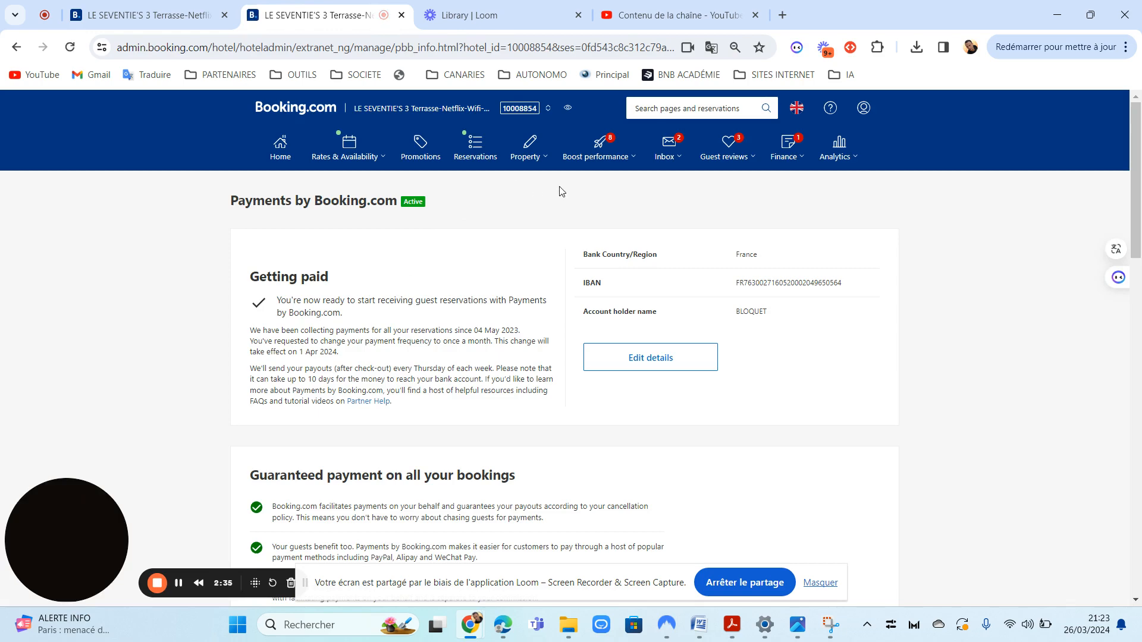
View the payments information page in Français, and close its browser tab
{"action": "left_click", "coordinate": [795, 110]}
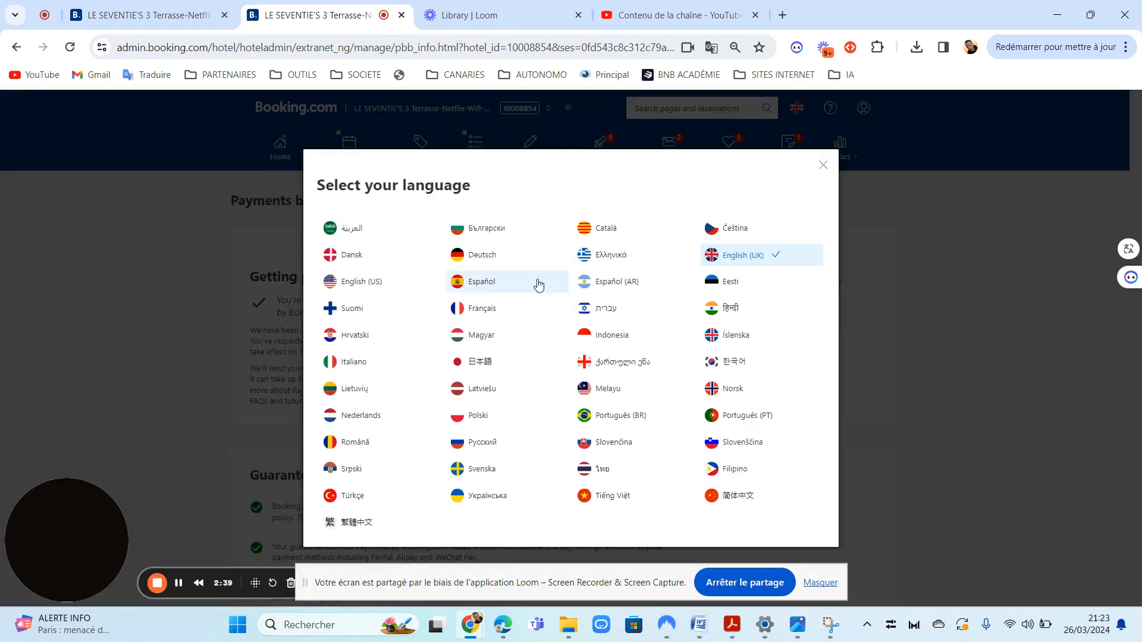
{"action": "left_click", "coordinate": [480, 310]}
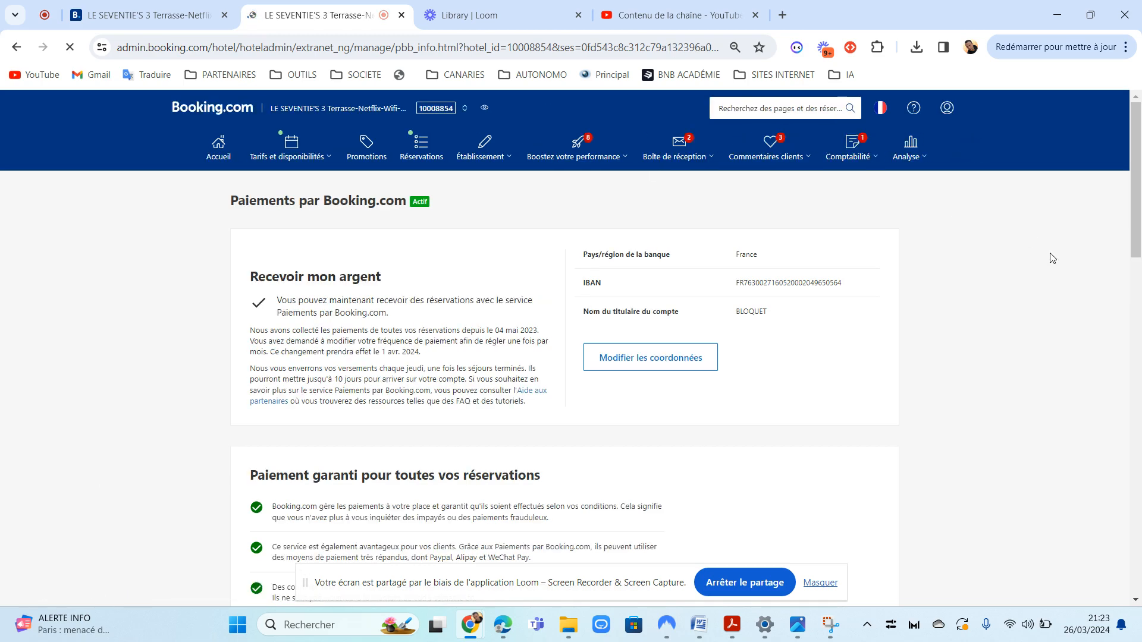
{"action": "left_click_drag", "start_coordinate": [1136, 251], "coordinate": [1116, 143]}
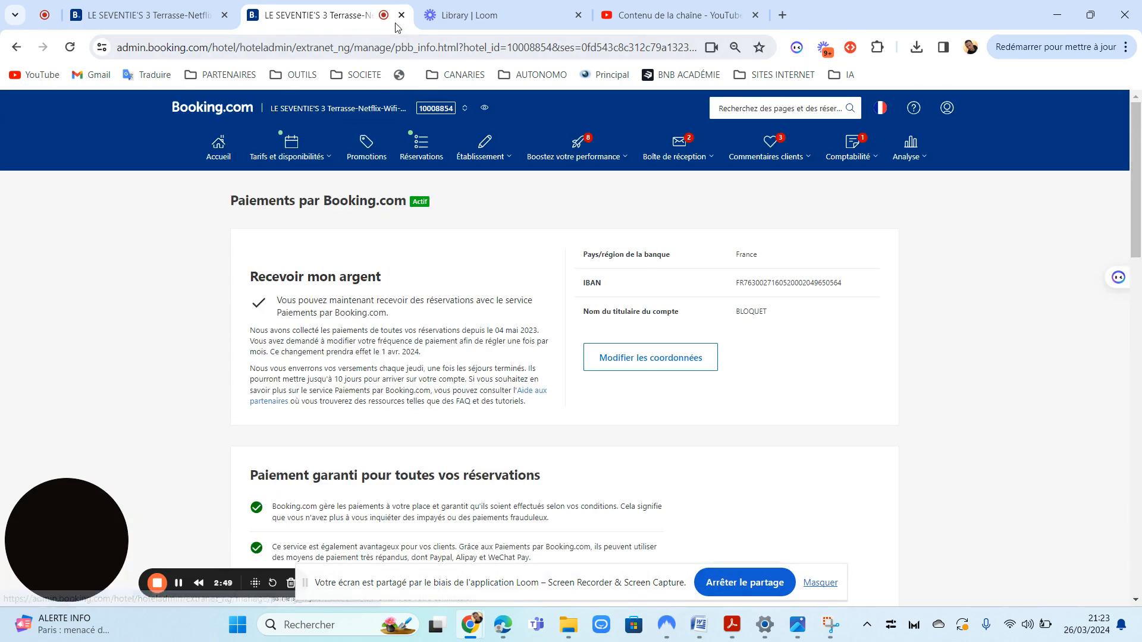
{"action": "left_click", "coordinate": [16, 46]}
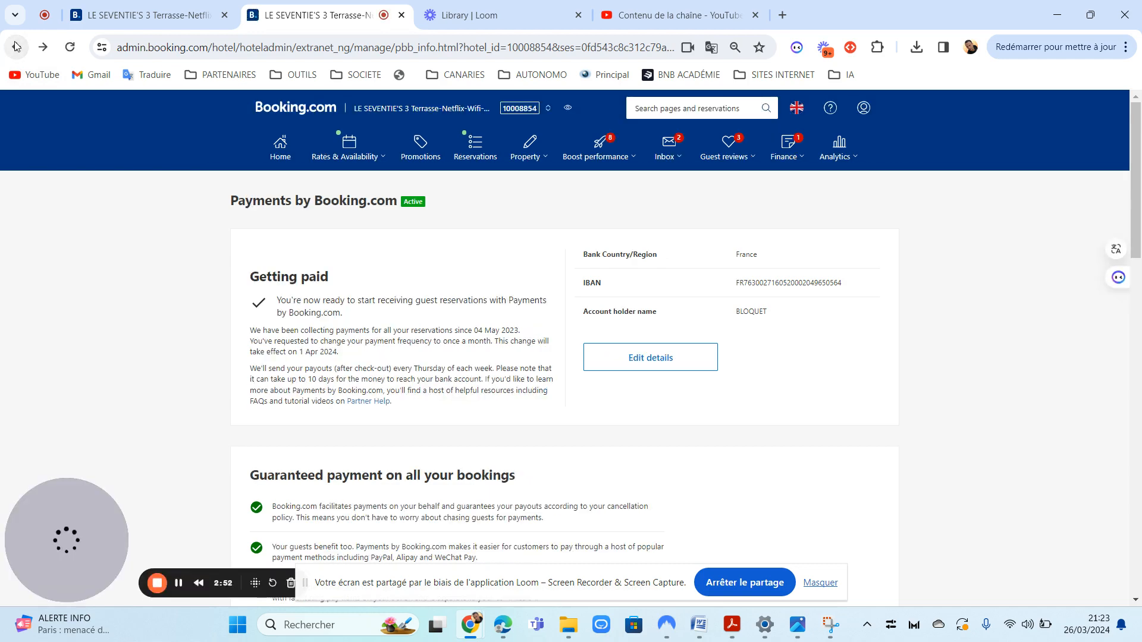
{"action": "left_click", "coordinate": [402, 15]}
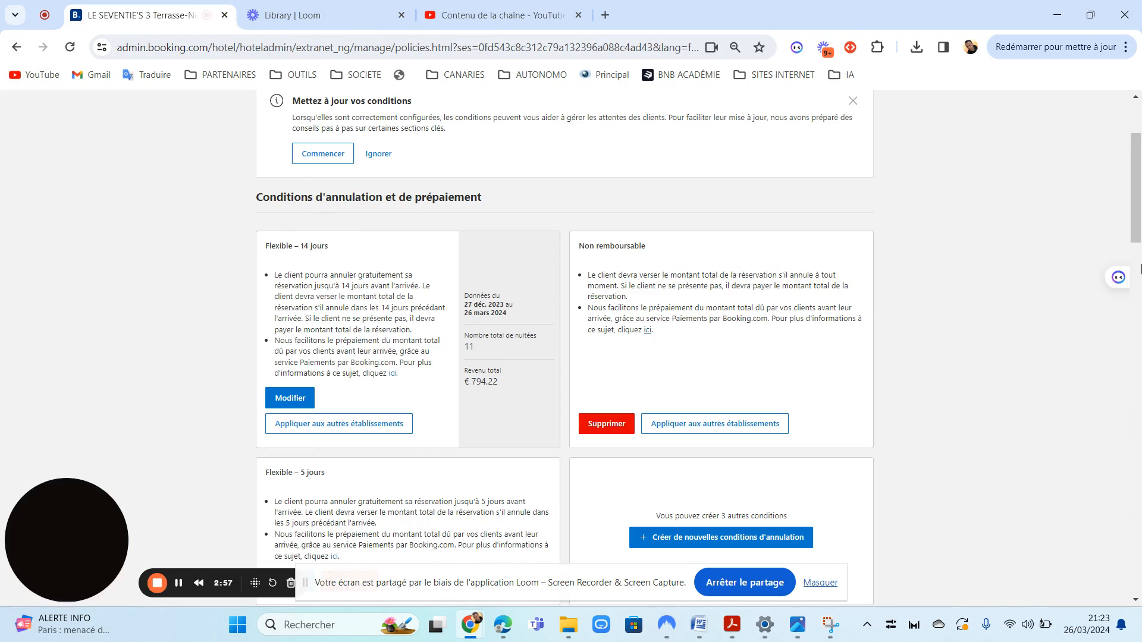
Review the remaining cancellation policies and check which conditions each rate plan on the Plans tarifaires page uses
{"action": "left_click_drag", "start_coordinate": [1137, 233], "coordinate": [1139, 253]}
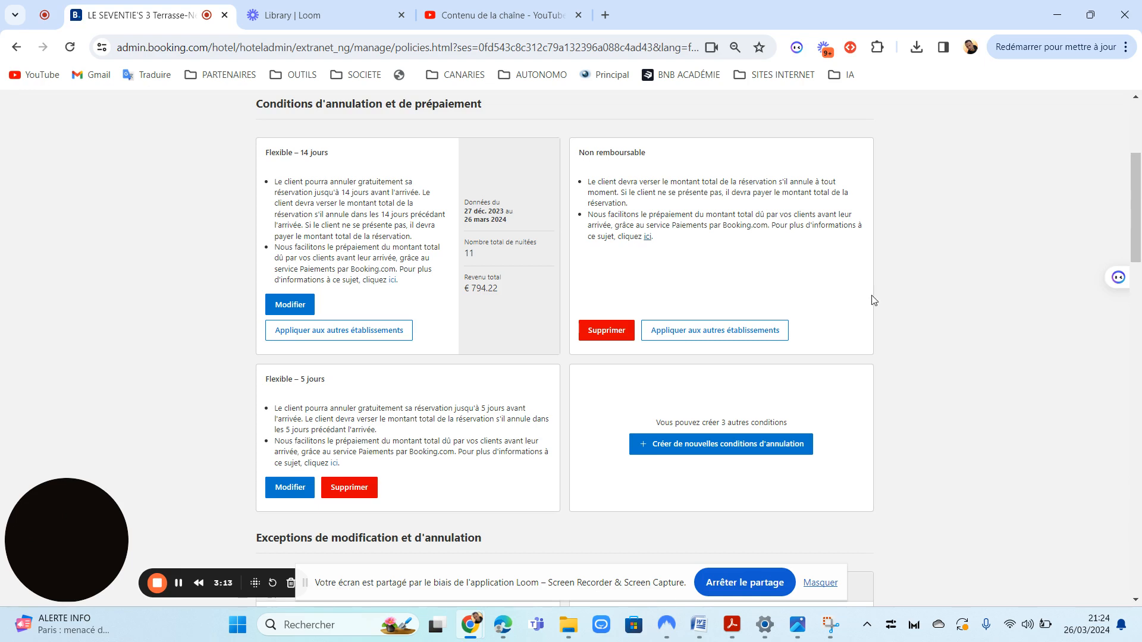
{"action": "left_click_drag", "start_coordinate": [1136, 218], "coordinate": [1136, 169]}
{"action": "left_click", "coordinate": [295, 152]}
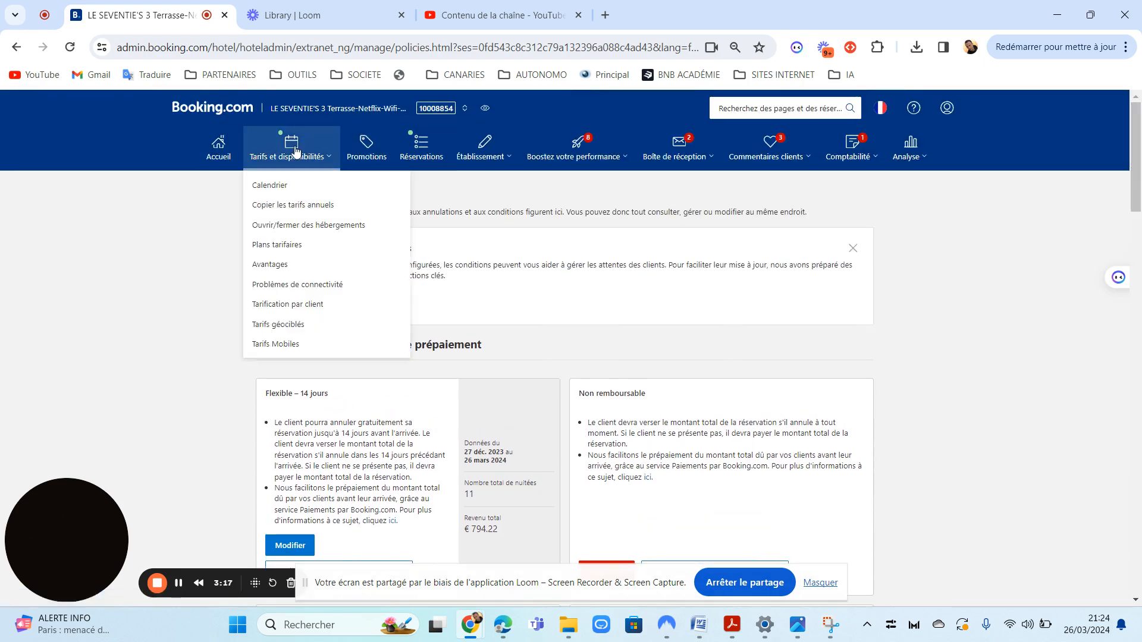
{"action": "left_click", "coordinate": [276, 243]}
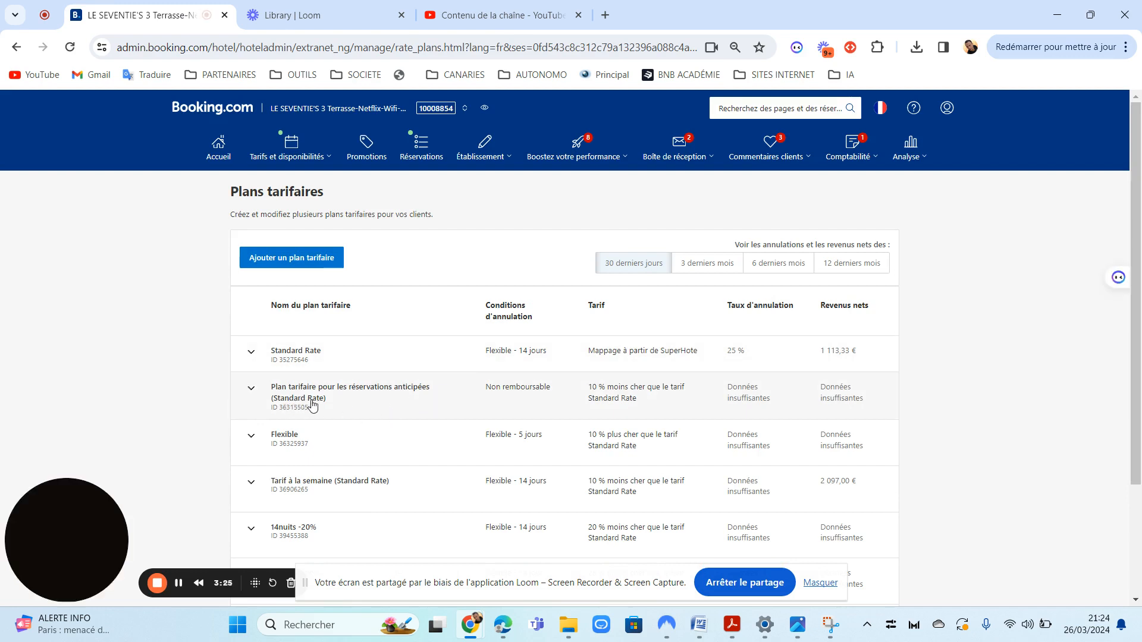
{"action": "scroll", "coordinate": [710, 365], "scroll_direction": "down", "scroll_amount": 2}
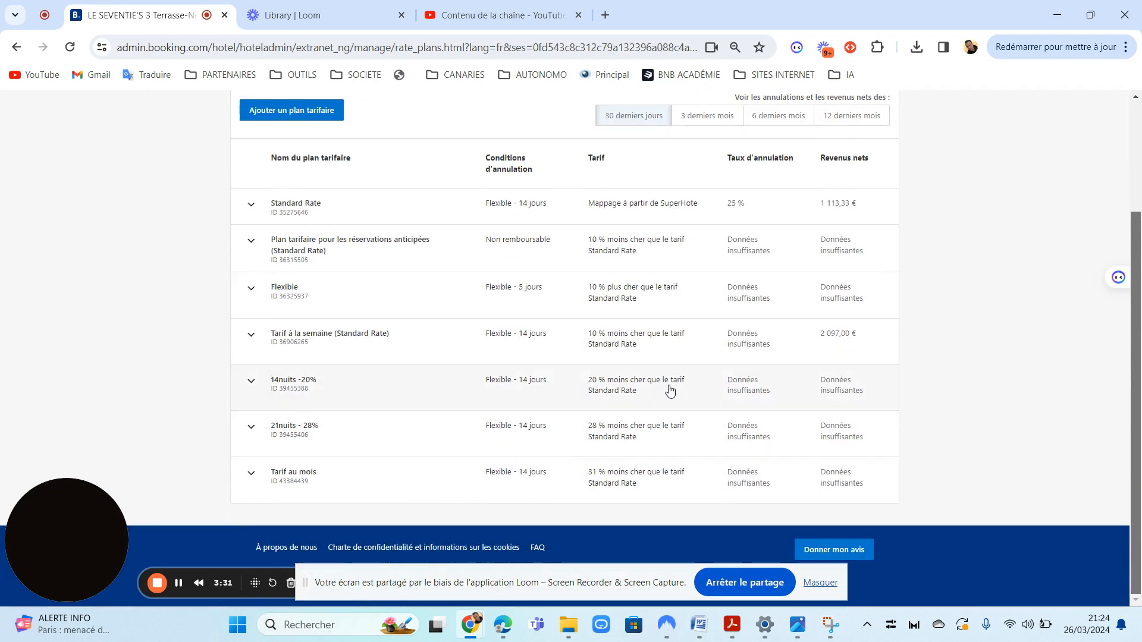
{"action": "scroll", "coordinate": [1140, 397], "scroll_direction": "up", "scroll_amount": 3}
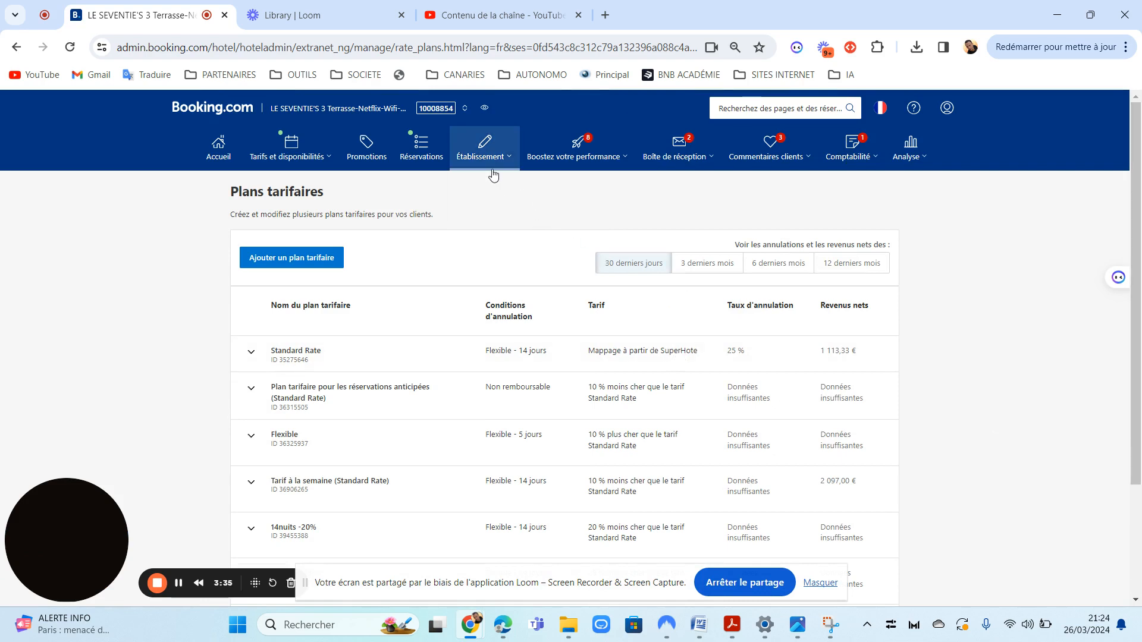
Reopen the property's Conditions page and open the date-change settings for non-refundable reservations
{"action": "left_click", "coordinate": [480, 149]}
{"action": "left_click", "coordinate": [487, 286]}
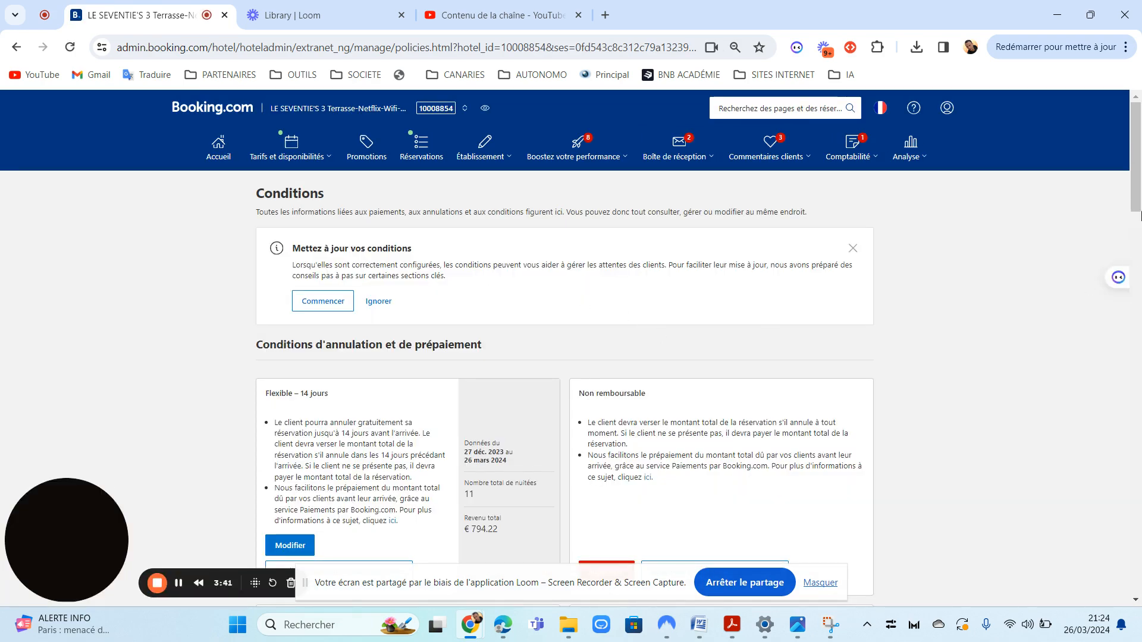
{"action": "scroll", "coordinate": [1140, 259], "scroll_direction": "down", "scroll_amount": 3}
{"action": "scroll", "coordinate": [1139, 259], "scroll_direction": "down", "scroll_amount": 3}
{"action": "scroll", "coordinate": [1140, 226], "scroll_direction": "up", "scroll_amount": 6}
{"action": "scroll", "coordinate": [1140, 217], "scroll_direction": "down", "scroll_amount": 4}
{"action": "scroll", "coordinate": [1140, 217], "scroll_direction": "down", "scroll_amount": 6}
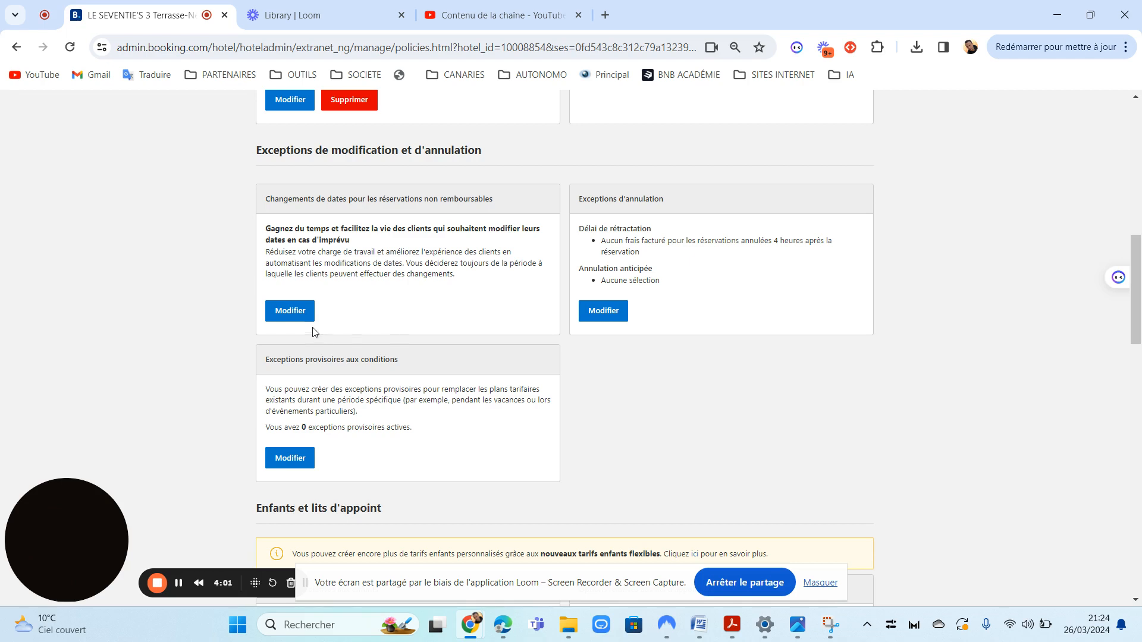
{"action": "left_click", "coordinate": [293, 314]}
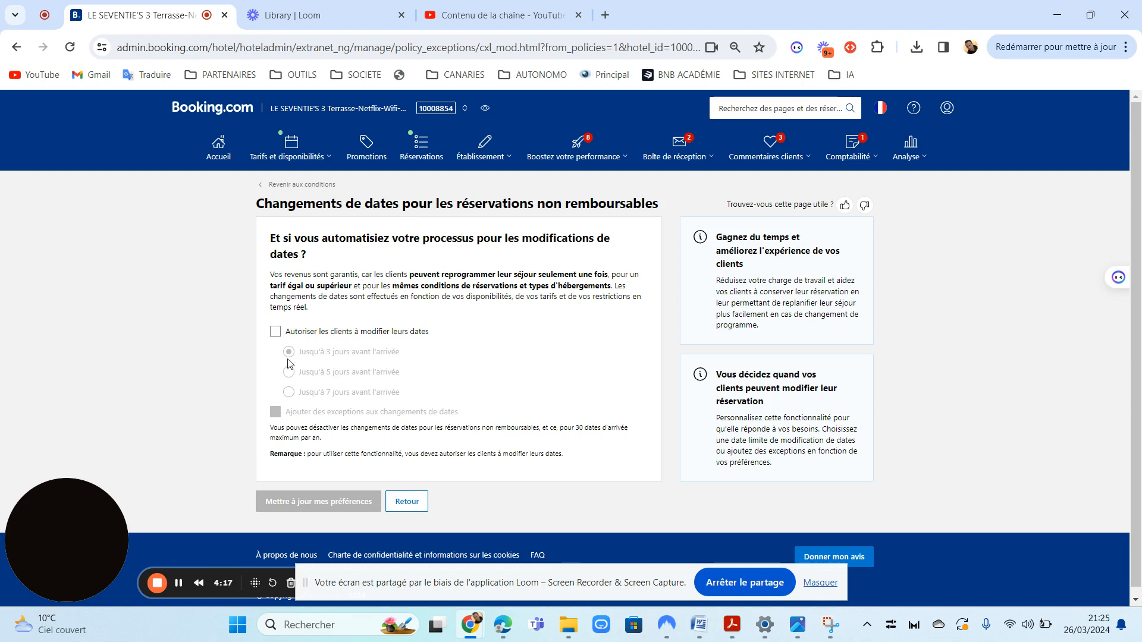
Try allowing guests to change dates up to 3 days before arrival with date exceptions, and return to Conditions without saving
{"action": "left_click", "coordinate": [275, 331]}
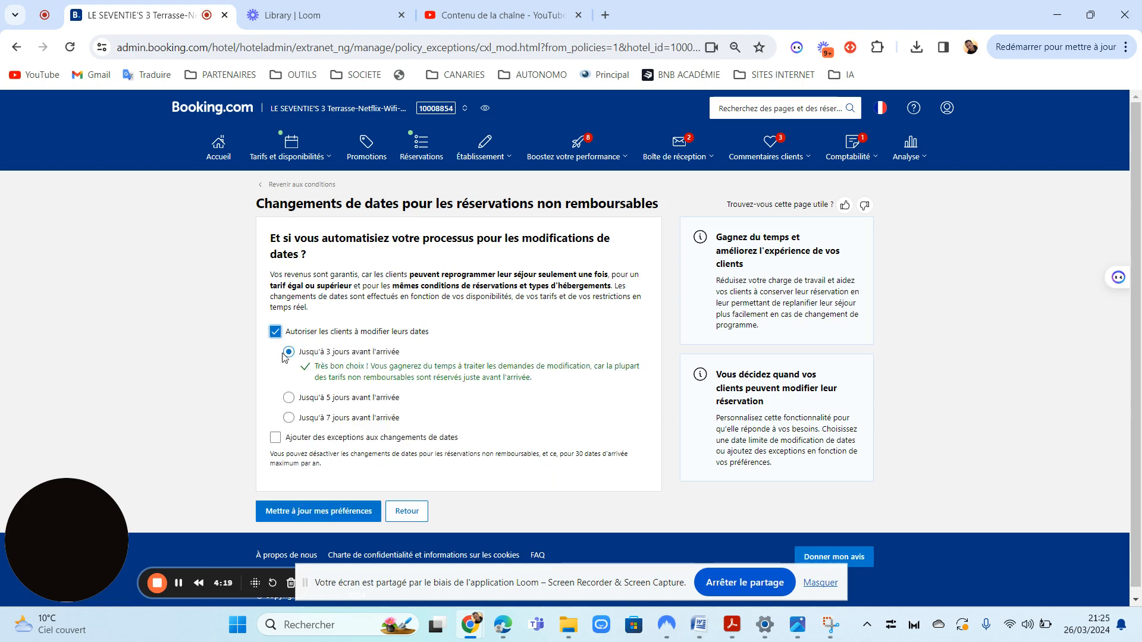
{"action": "left_click", "coordinate": [276, 439]}
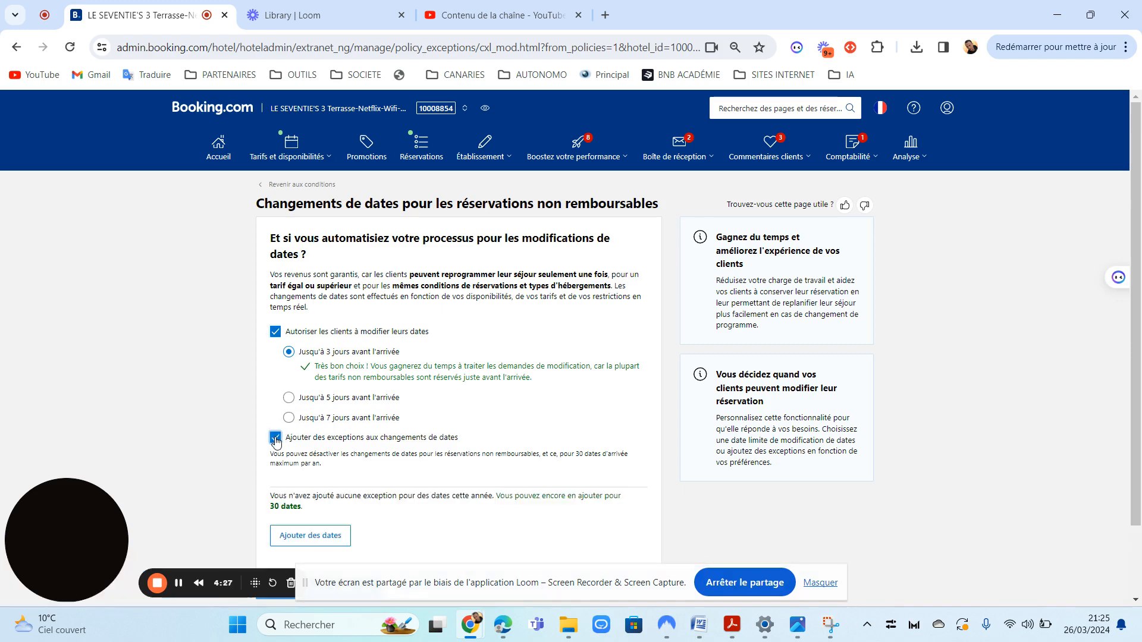
{"action": "left_click_drag", "start_coordinate": [1138, 353], "coordinate": [1140, 277]}
{"action": "left_click", "coordinate": [278, 334]}
{"action": "left_click", "coordinate": [17, 52]}
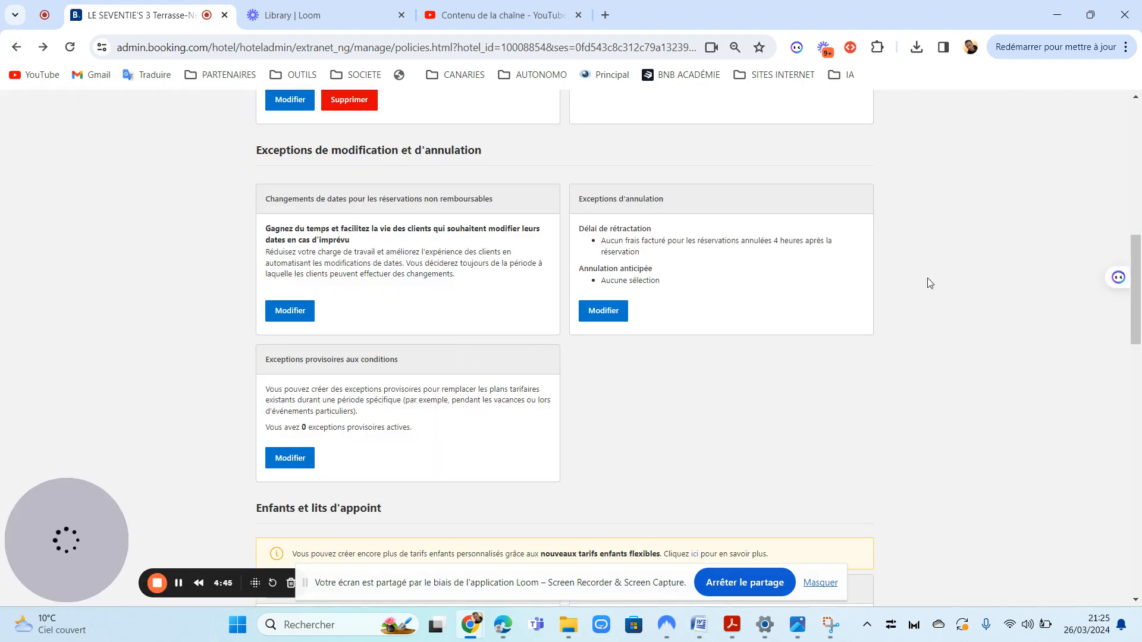
Review the cancellation exceptions and their fee-waiver options for the withdrawal period and early cancellation, and close them without saving
{"action": "mouse_move", "coordinate": [1137, 283]}
{"action": "left_mouse_down"}
{"action": "mouse_move", "coordinate": [1137, 191]}
{"action": "mouse_move", "coordinate": [1136, 290]}
{"action": "left_mouse_up"}
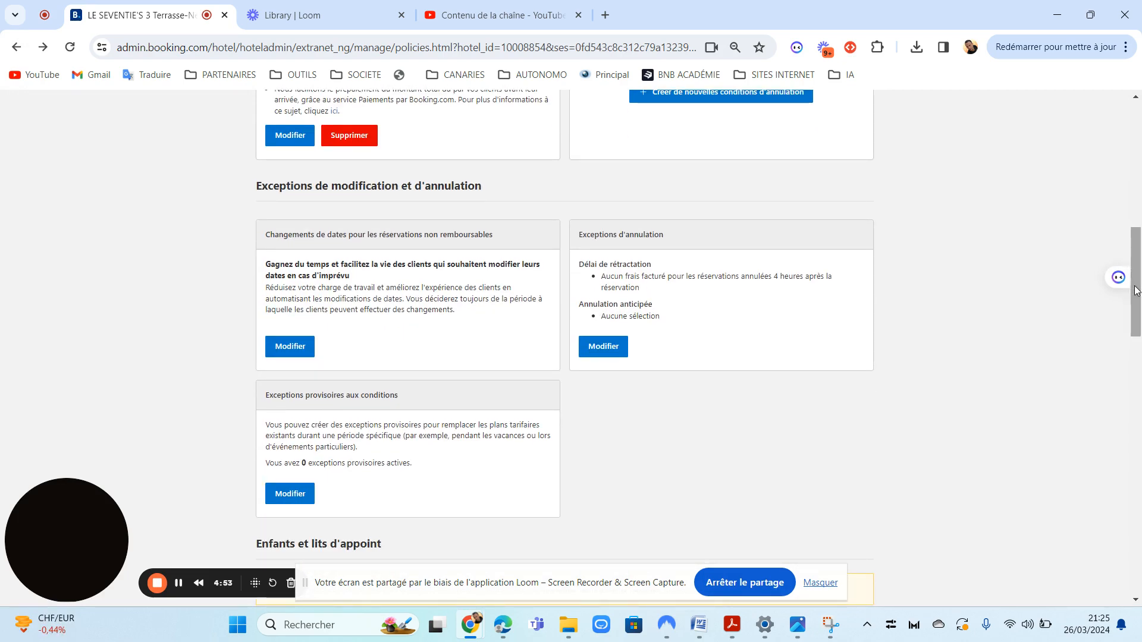
{"action": "left_click_drag", "start_coordinate": [1136, 291], "coordinate": [1136, 308]}
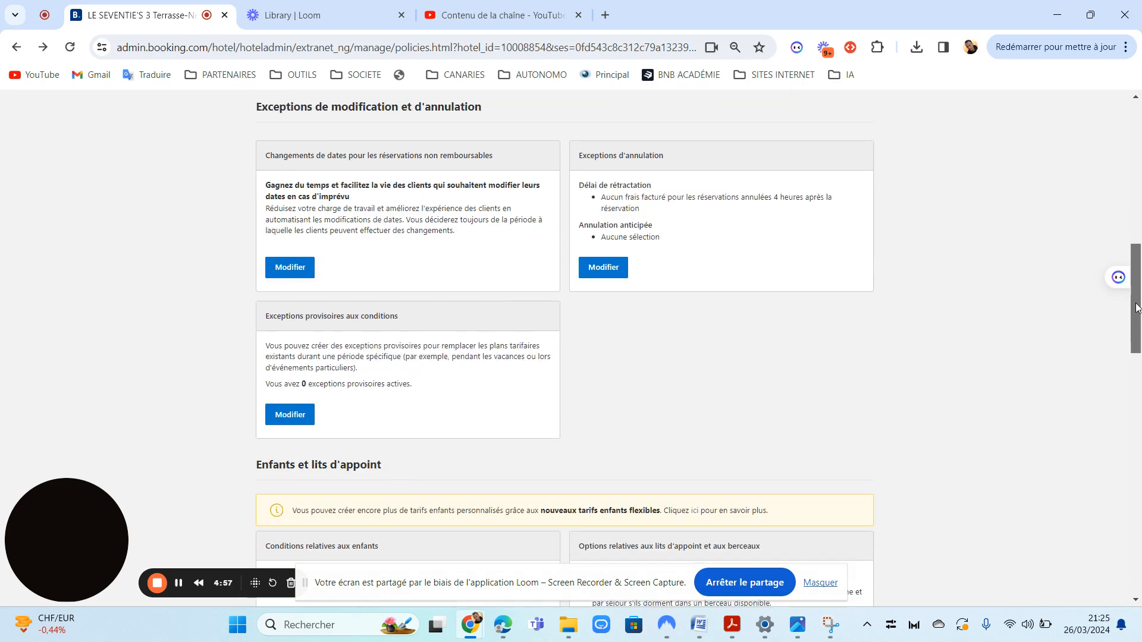
{"action": "left_click_drag", "start_coordinate": [1136, 308], "coordinate": [1083, 130]}
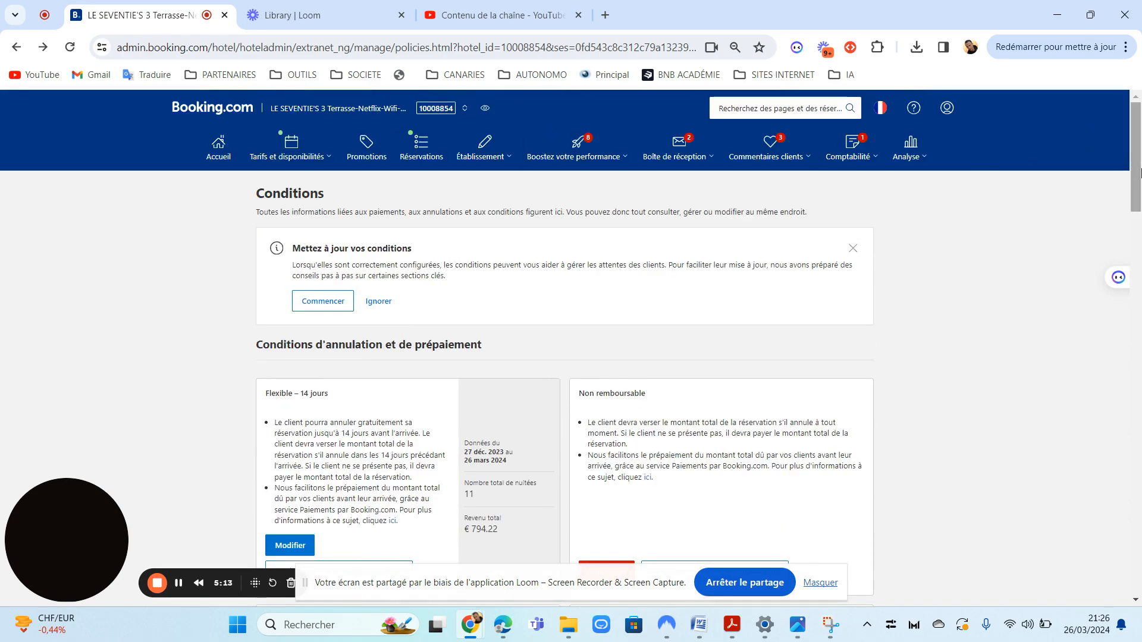
{"action": "left_click_drag", "start_coordinate": [1136, 175], "coordinate": [1139, 299]}
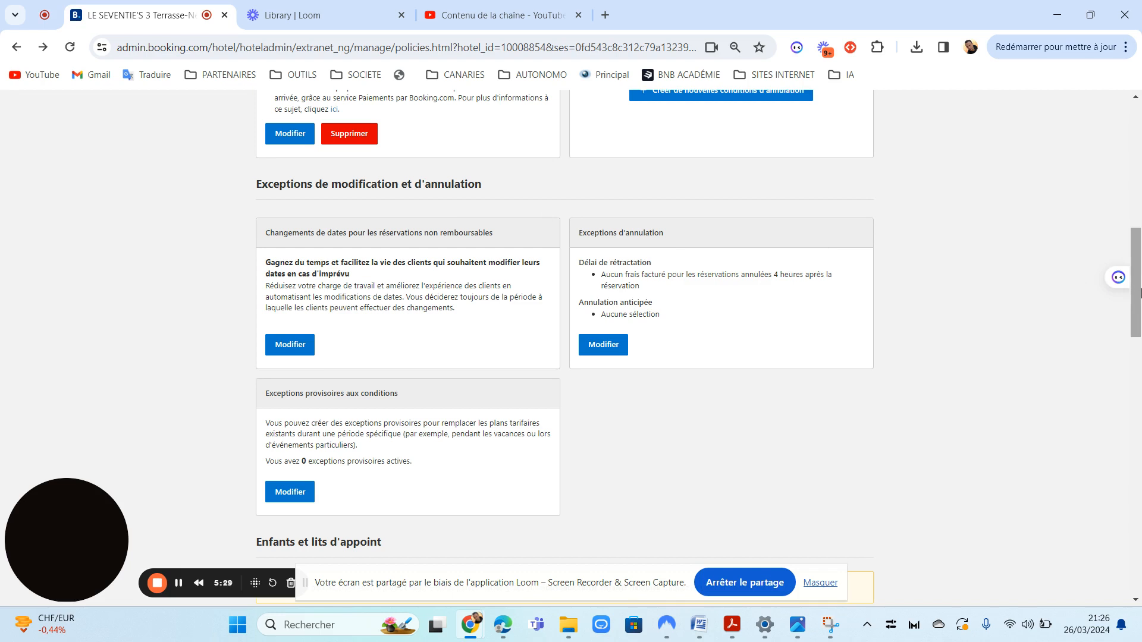
{"action": "left_click_drag", "start_coordinate": [1141, 285], "coordinate": [1141, 291]}
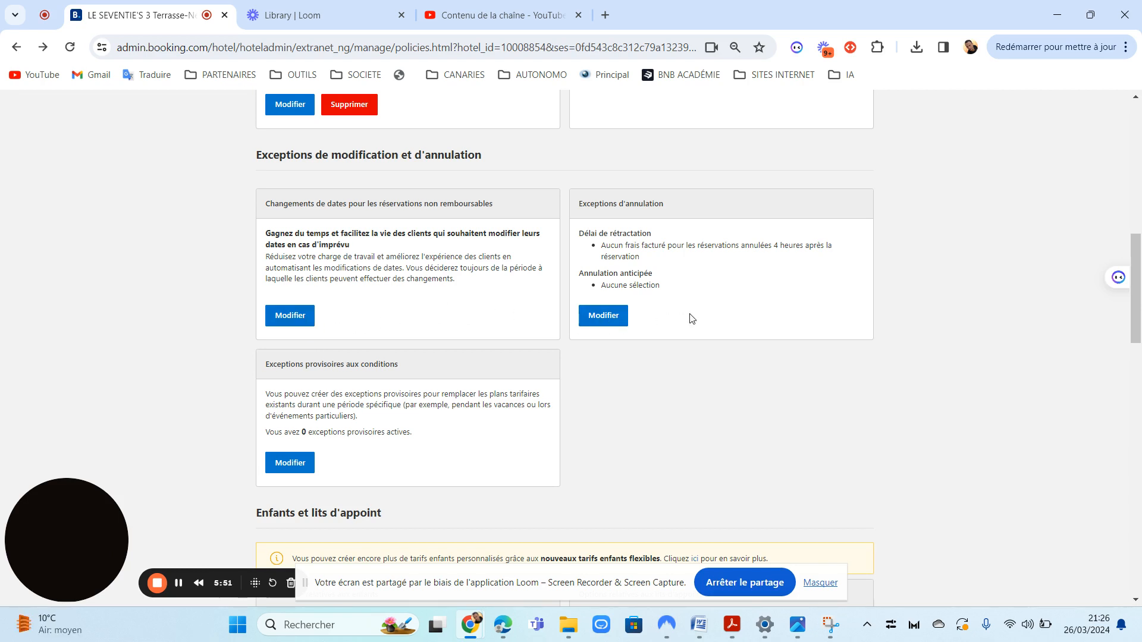
{"action": "left_click", "coordinate": [620, 321]}
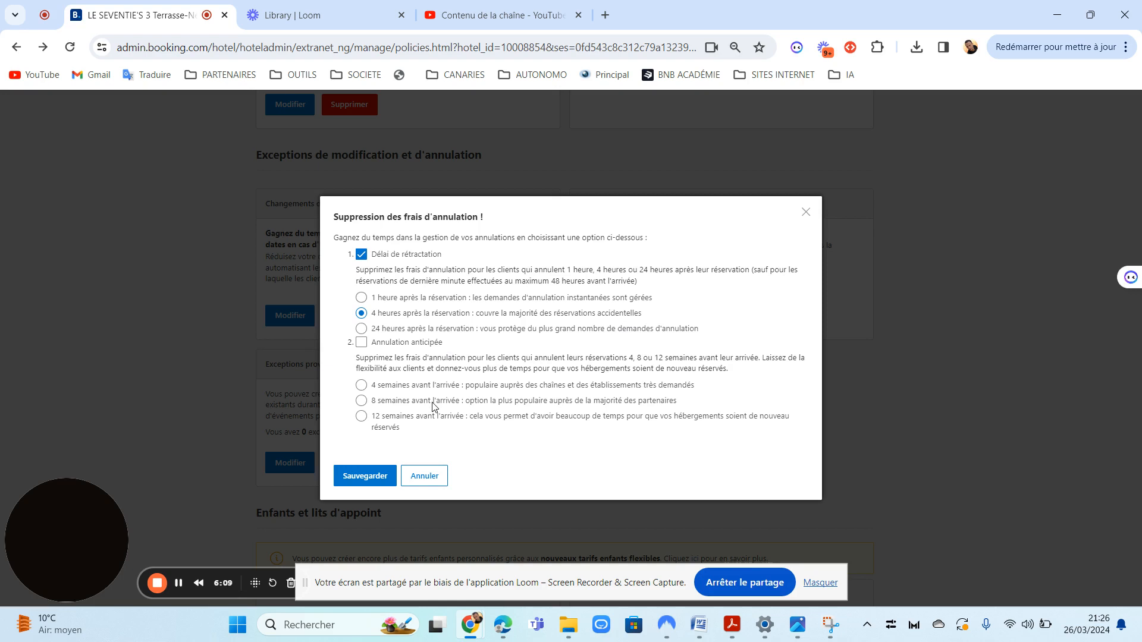
{"action": "left_click", "coordinate": [430, 477]}
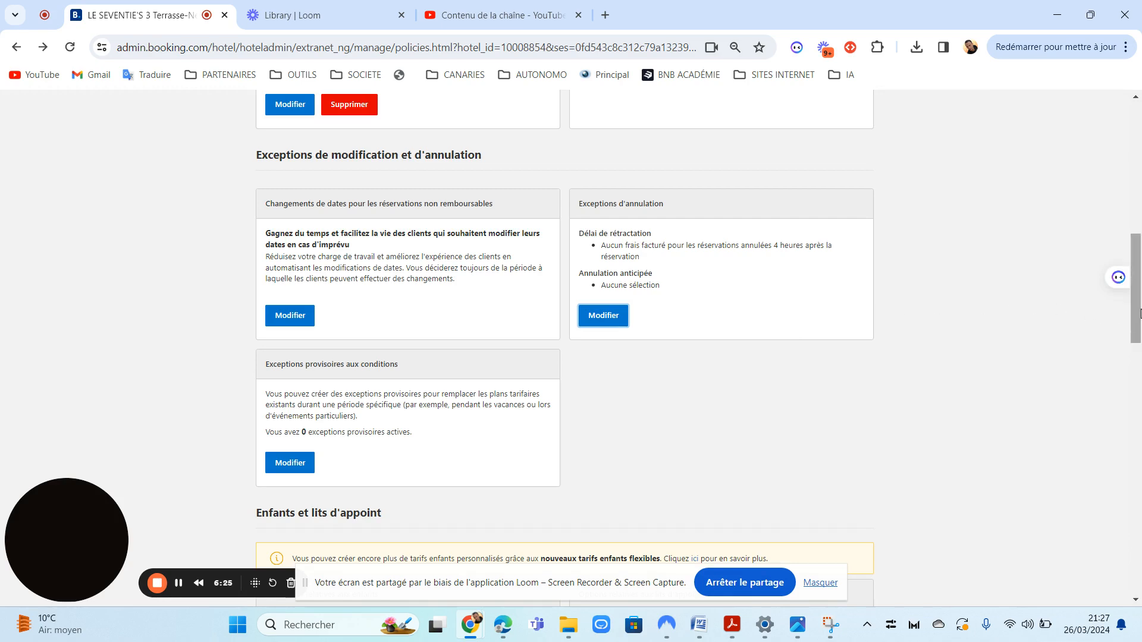
Open the creation form for a temporary exception to the conditions and review its fields
{"action": "mouse_move", "coordinate": [1138, 313]}
{"action": "left_mouse_down"}
{"action": "mouse_move", "coordinate": [1139, 355]}
{"action": "mouse_move", "coordinate": [1133, 305]}
{"action": "mouse_move", "coordinate": [1132, 325]}
{"action": "left_mouse_up"}
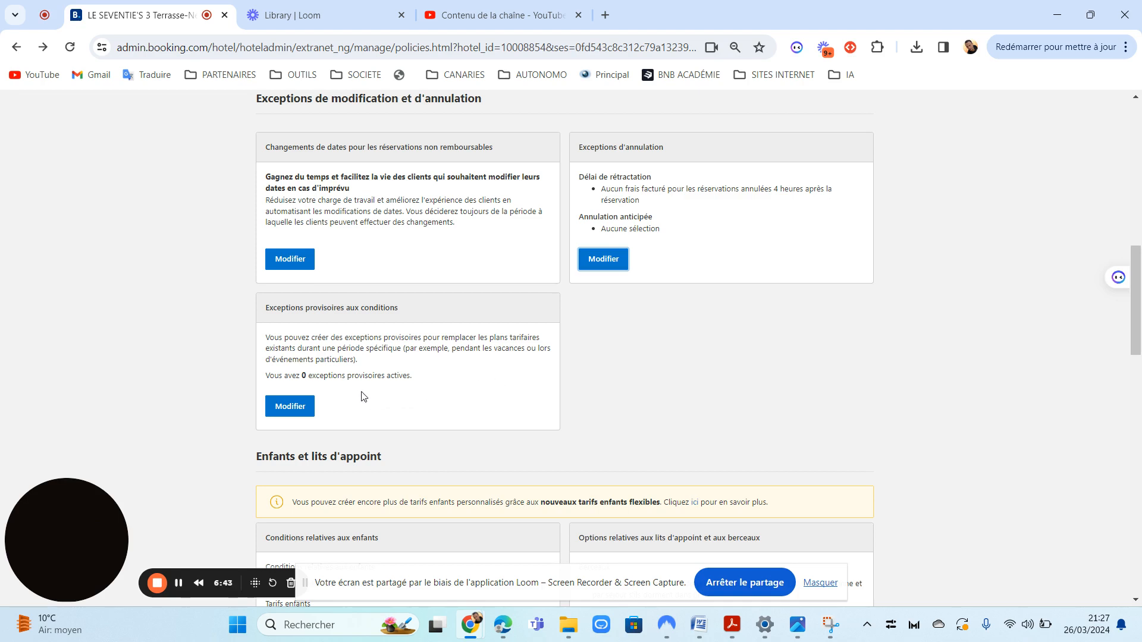
{"action": "left_click", "coordinate": [288, 408]}
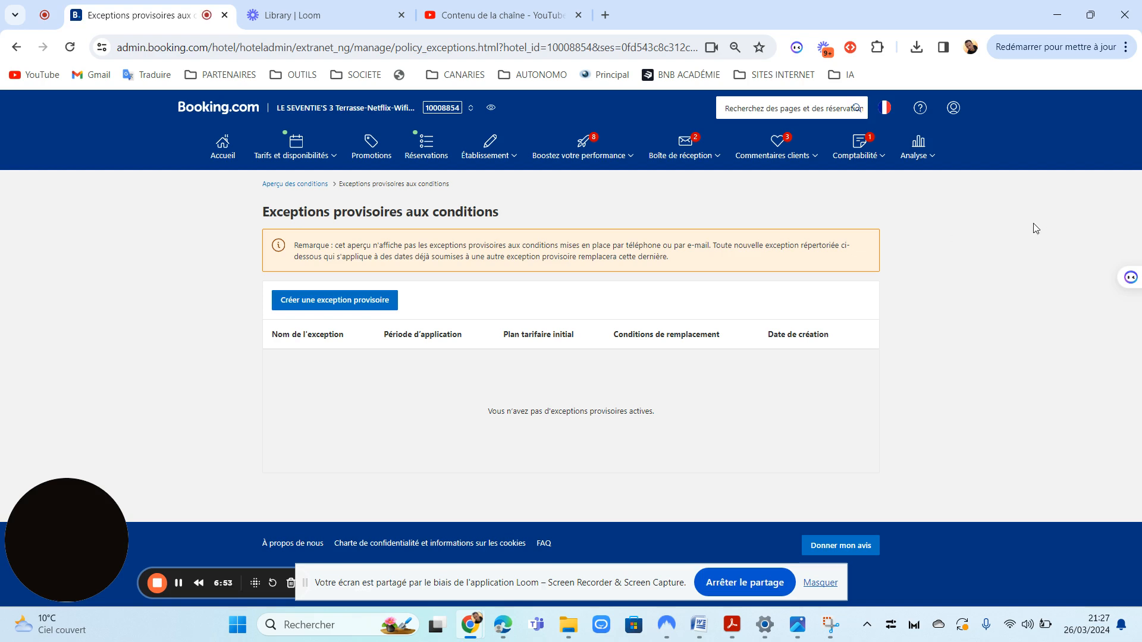
{"action": "left_click", "coordinate": [364, 299]}
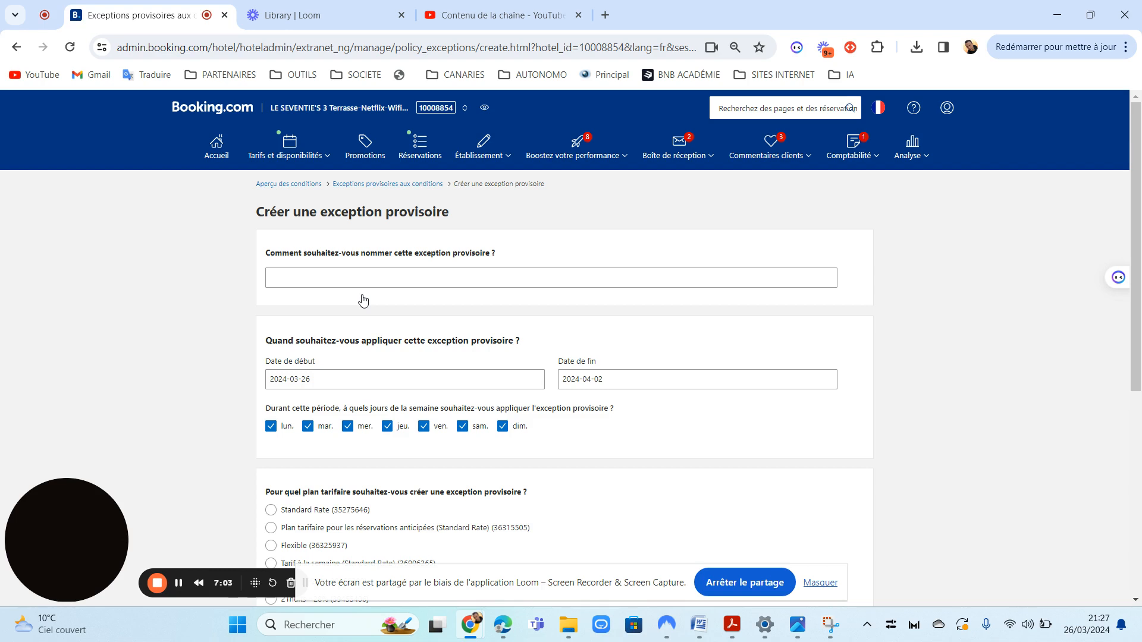
{"action": "scroll", "coordinate": [1140, 303], "scroll_direction": "down", "scroll_amount": 3}
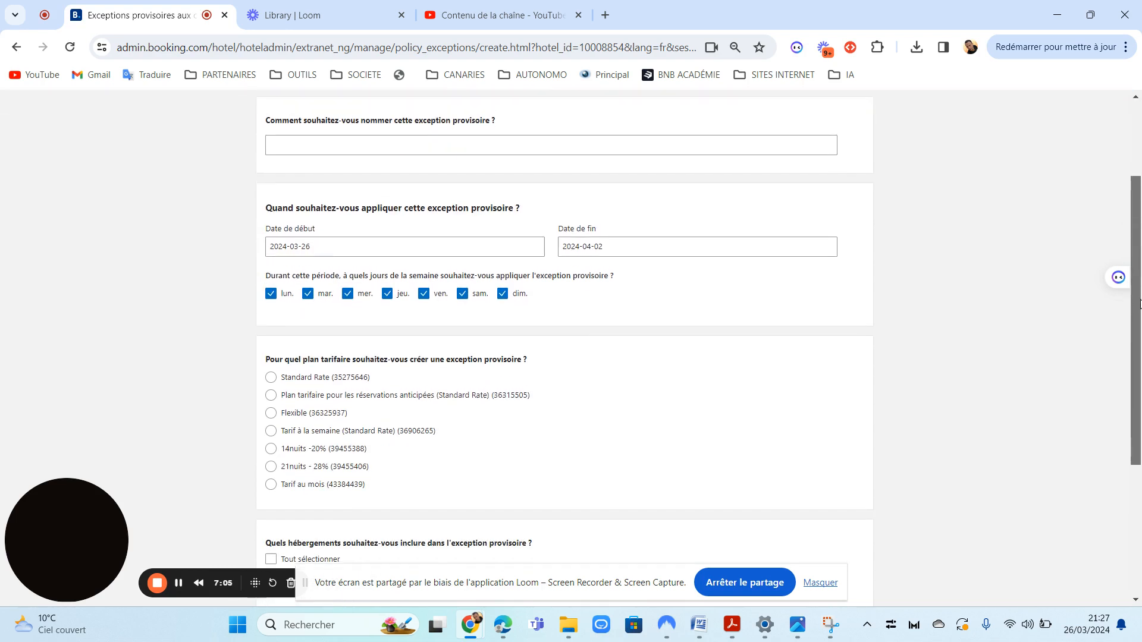
{"action": "left_click_drag", "start_coordinate": [1140, 305], "coordinate": [1136, 395]}
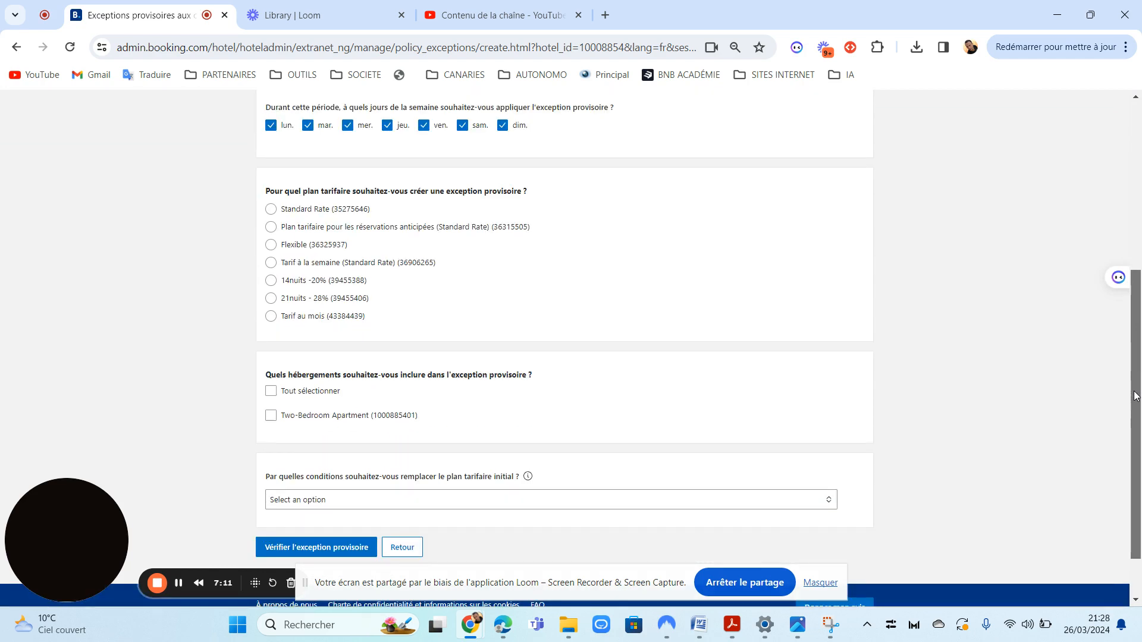
{"action": "left_click_drag", "start_coordinate": [1135, 395], "coordinate": [1105, 216]}
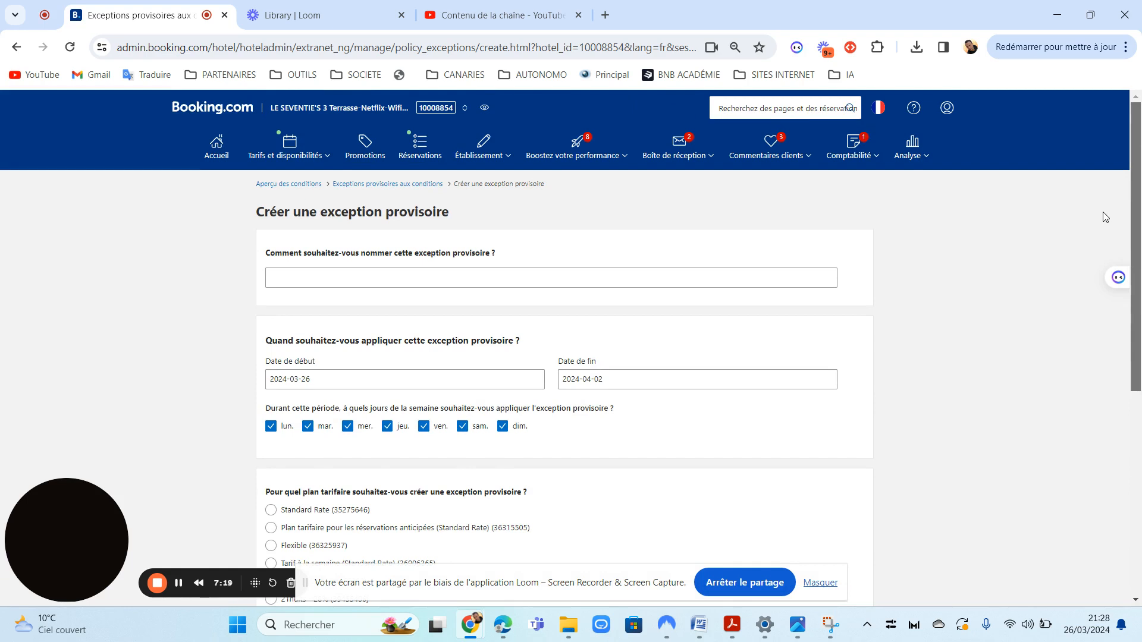
Try excluding Saturday from the temporary exception and including the Two-Bedroom Apartment
{"action": "scroll", "coordinate": [1105, 216], "scroll_direction": "down", "scroll_amount": 2}
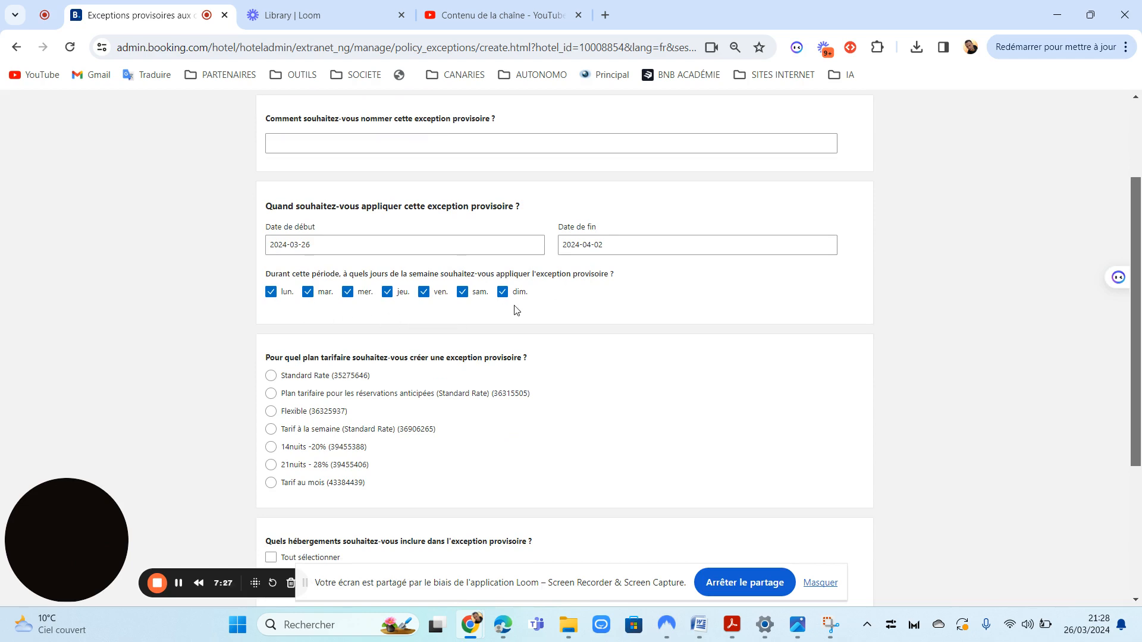
{"action": "left_click", "coordinate": [435, 298]}
{"action": "left_click", "coordinate": [464, 302]}
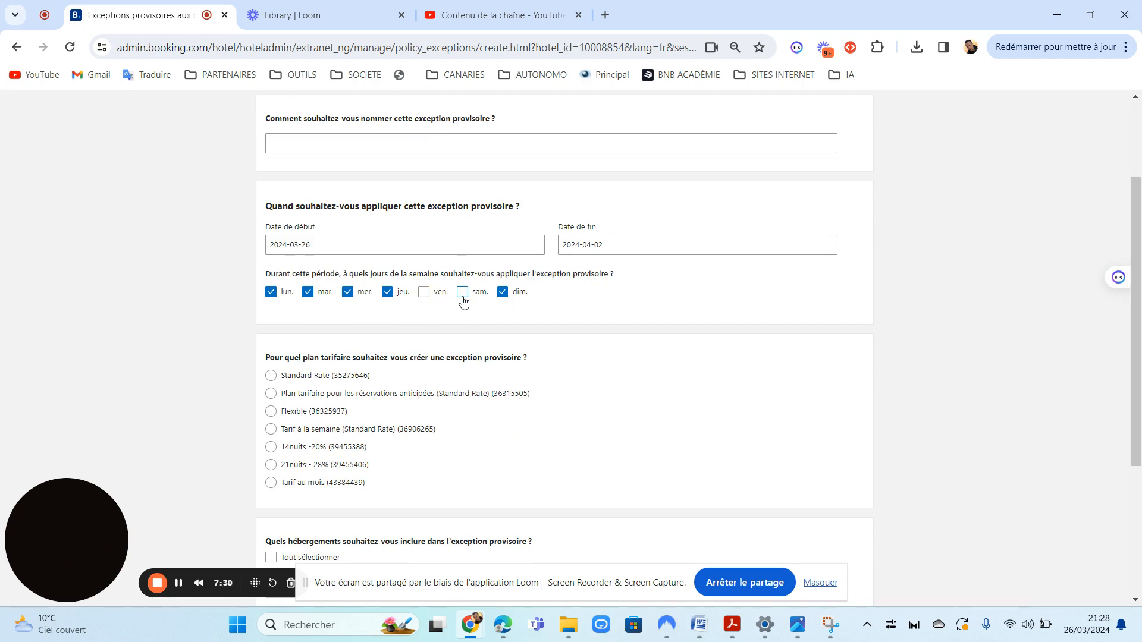
{"action": "left_click", "coordinate": [428, 297]}
{"action": "scroll", "coordinate": [629, 282], "scroll_direction": "down", "scroll_amount": 2}
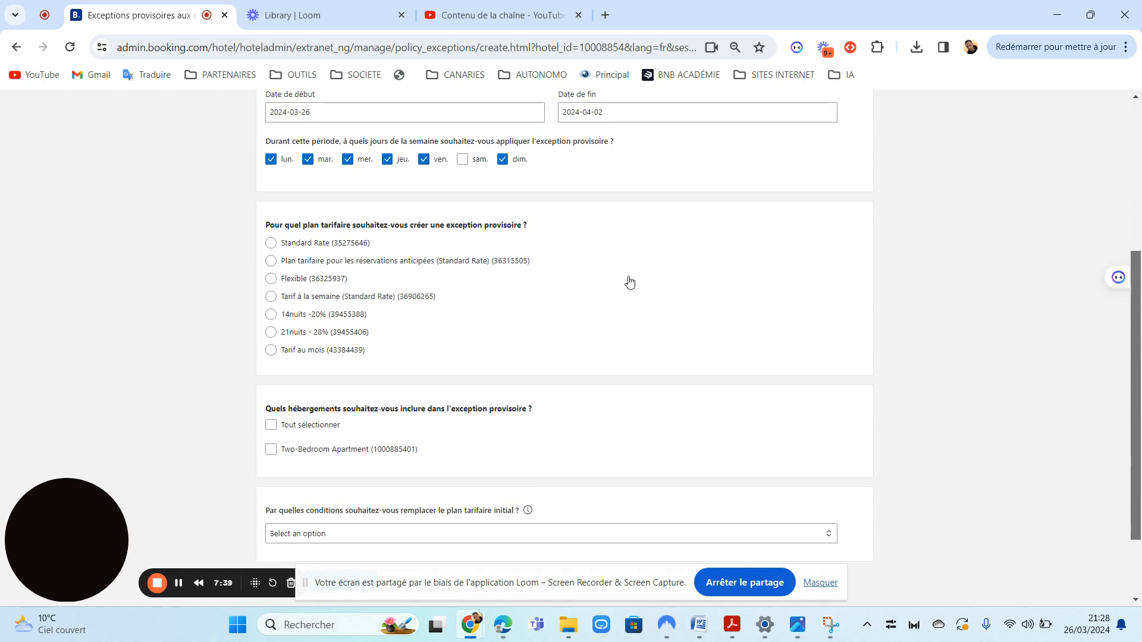
{"action": "scroll", "coordinate": [1013, 375], "scroll_direction": "down", "scroll_amount": 2}
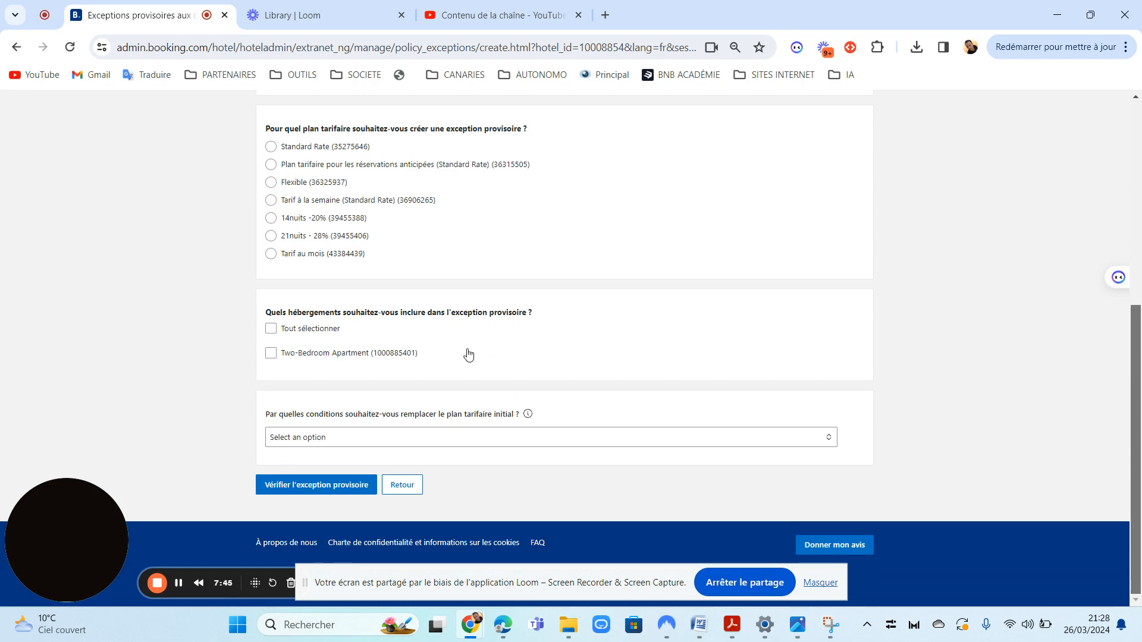
{"action": "left_click", "coordinate": [487, 363]}
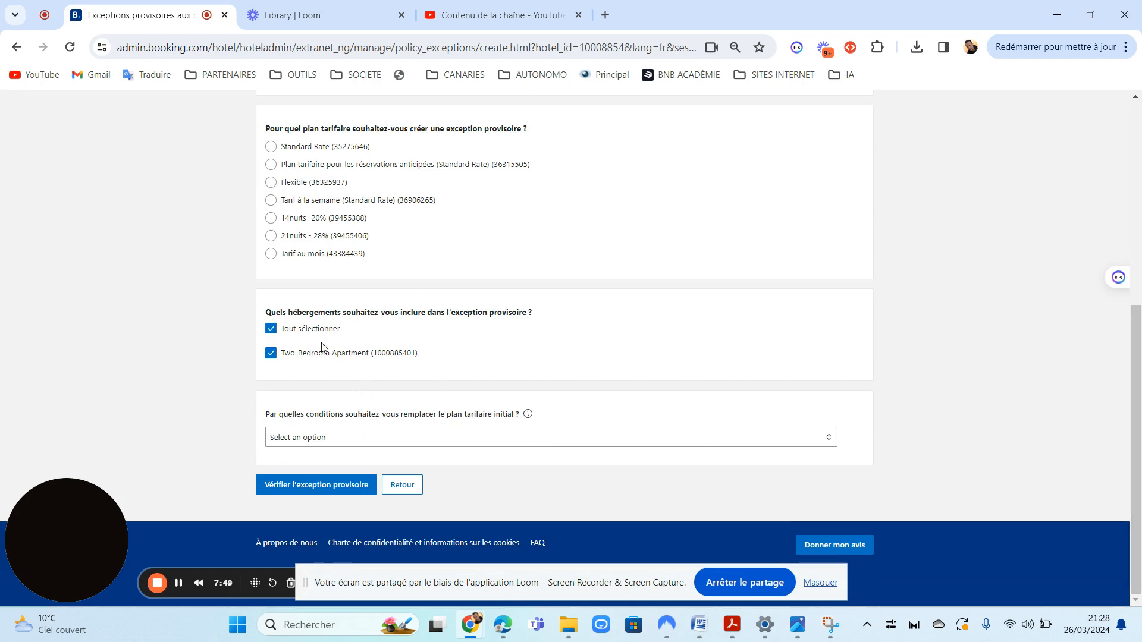
Check which replacement conditions the temporary exception offers, and return to the Conditions page without saving it
{"action": "left_click", "coordinate": [469, 439]}
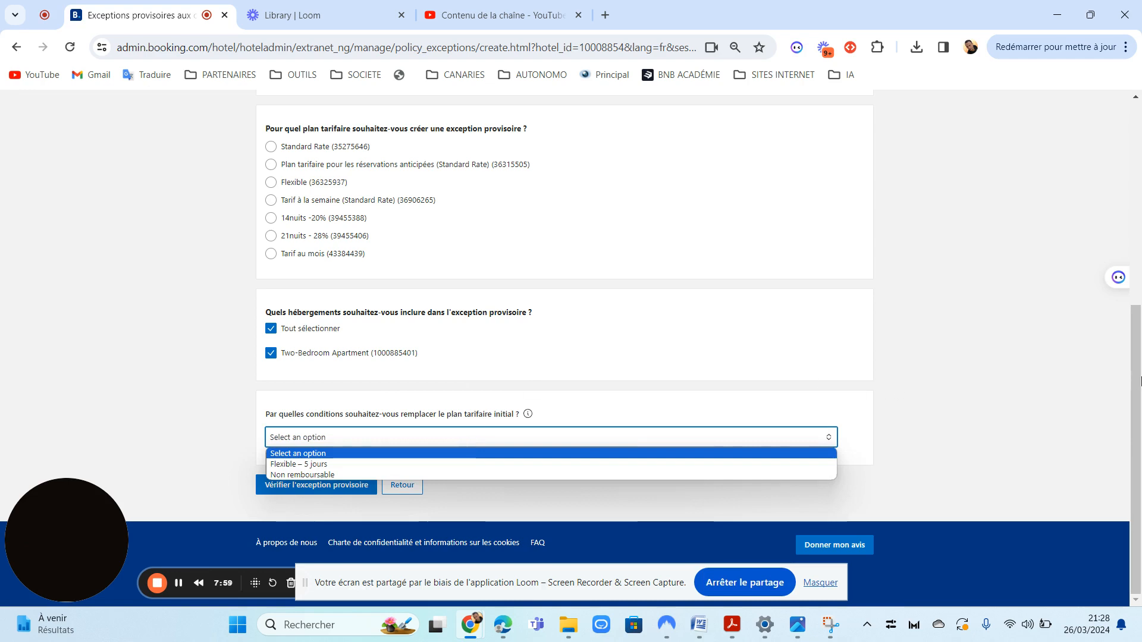
{"action": "left_click_drag", "start_coordinate": [1136, 383], "coordinate": [1120, 133]}
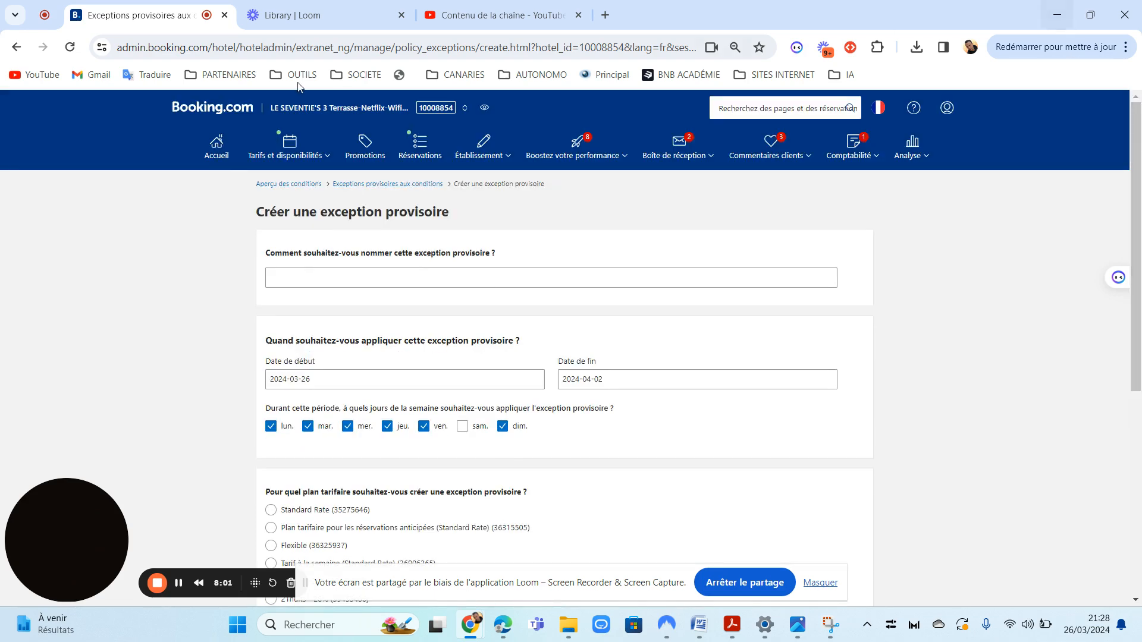
{"action": "left_click", "coordinate": [13, 49]}
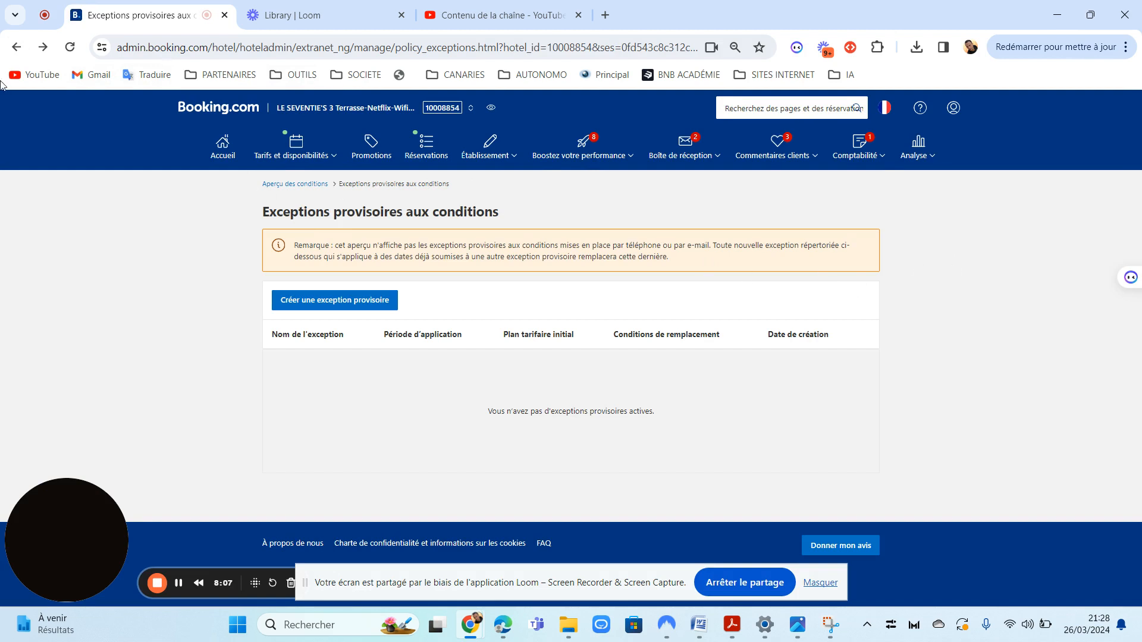
{"action": "left_click", "coordinate": [14, 49]}
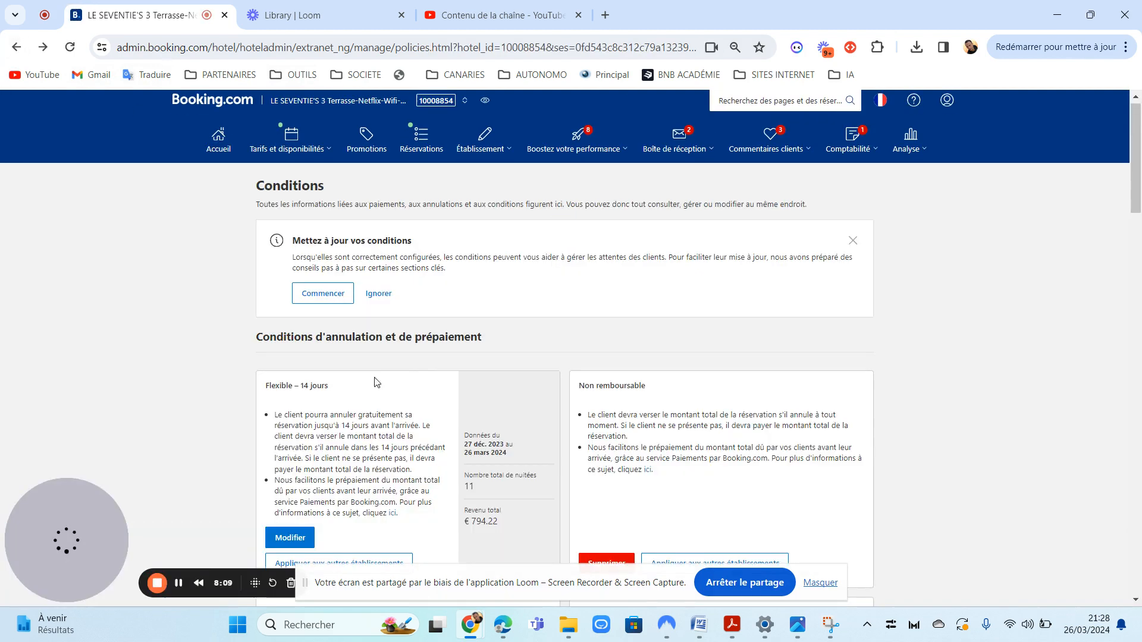
Review the Enfants et lits d'appoint section and open the children conditions for editing
{"action": "left_click_drag", "start_coordinate": [1136, 200], "coordinate": [1138, 394]}
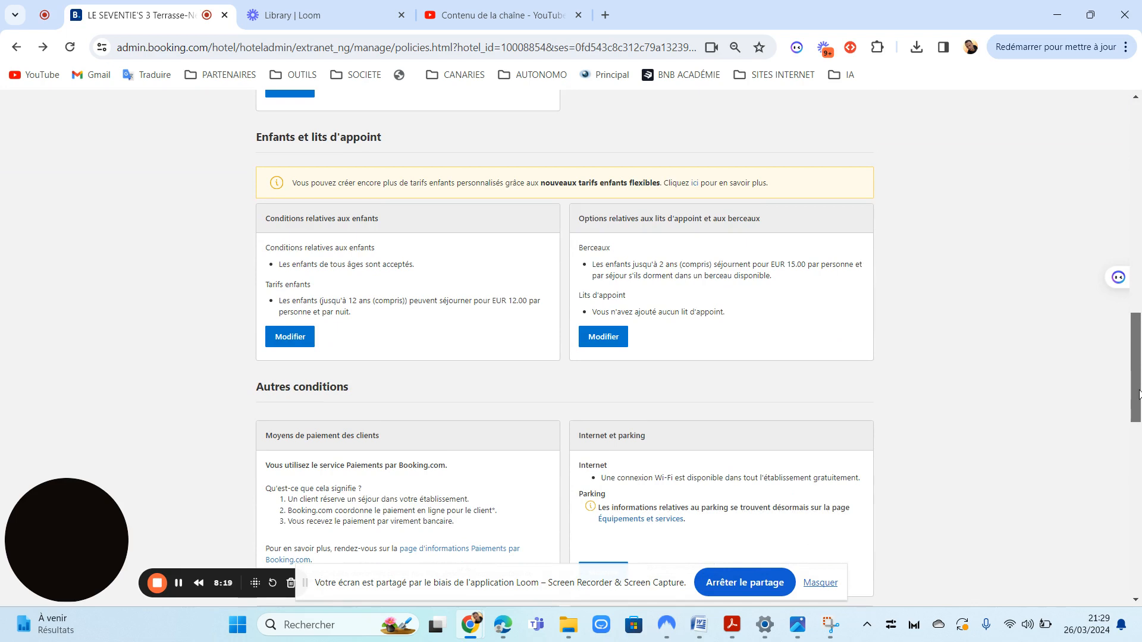
{"action": "left_click_drag", "start_coordinate": [1138, 393], "coordinate": [1139, 404]}
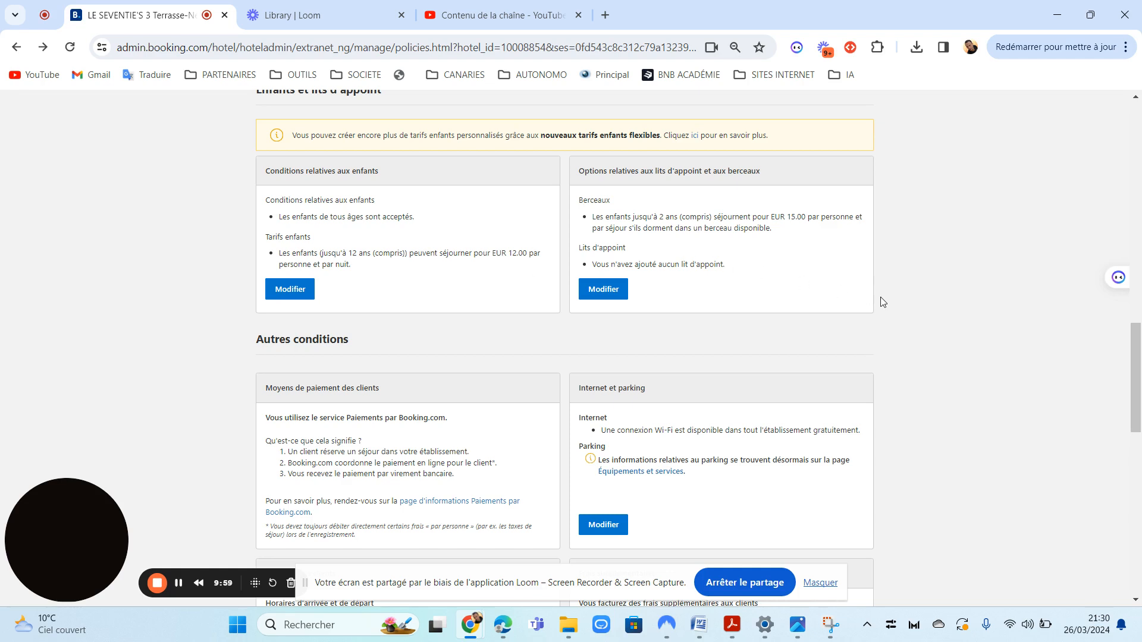
{"action": "left_click", "coordinate": [306, 290]}
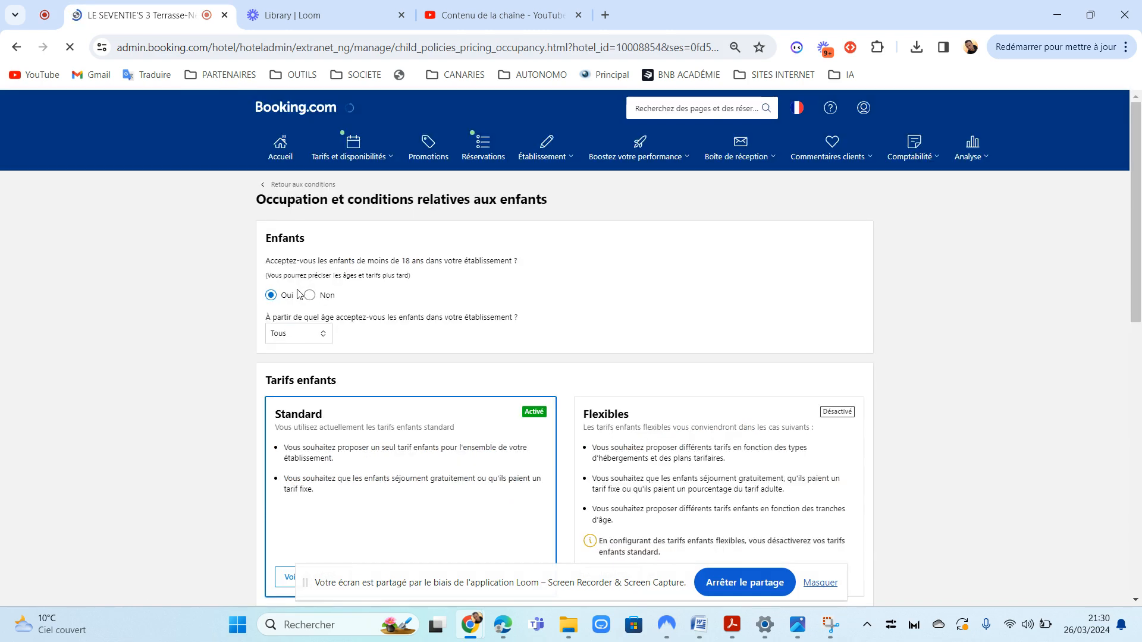
Try refusing children under 18, and restore acceptance with the minimum age set to Tous
{"action": "left_click", "coordinate": [309, 295]}
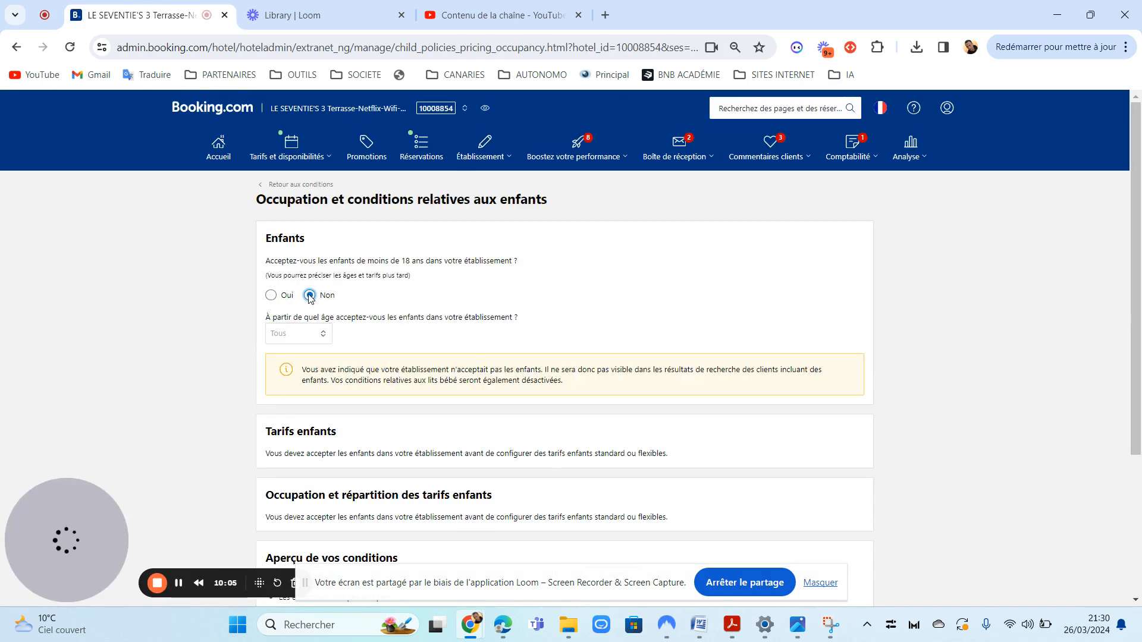
{"action": "left_click", "coordinate": [272, 296]}
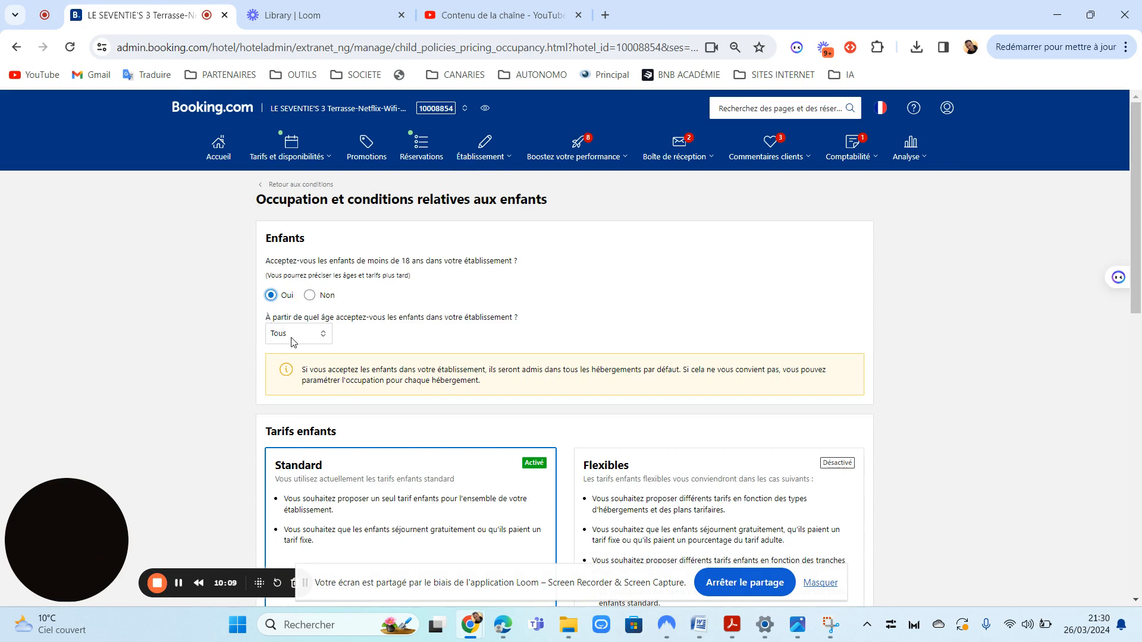
{"action": "left_click", "coordinate": [292, 334]}
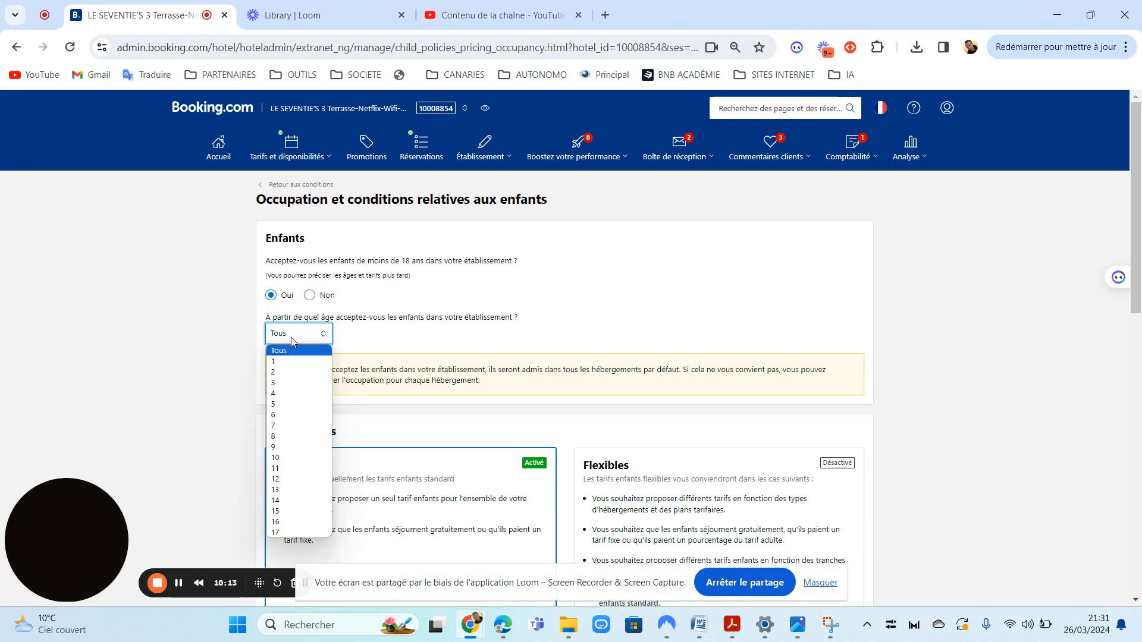
{"action": "left_click", "coordinate": [286, 352]}
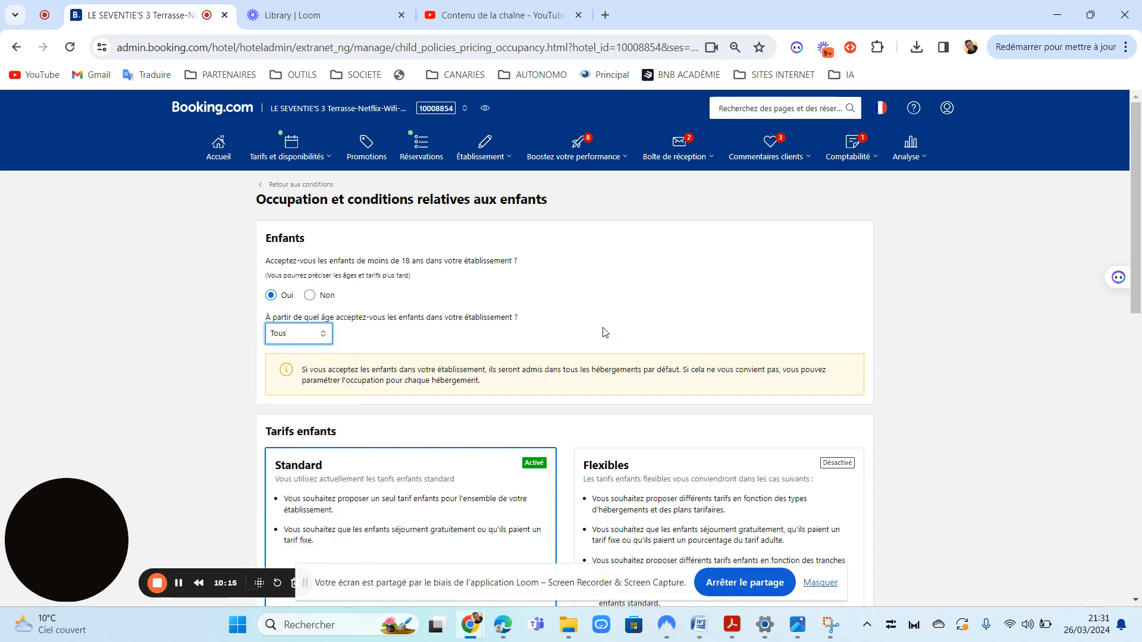
Open the standard child rates for viewing or editing, leaving the occupancy page without saving its changes
{"action": "left_click_drag", "start_coordinate": [1140, 266], "coordinate": [1140, 334]}
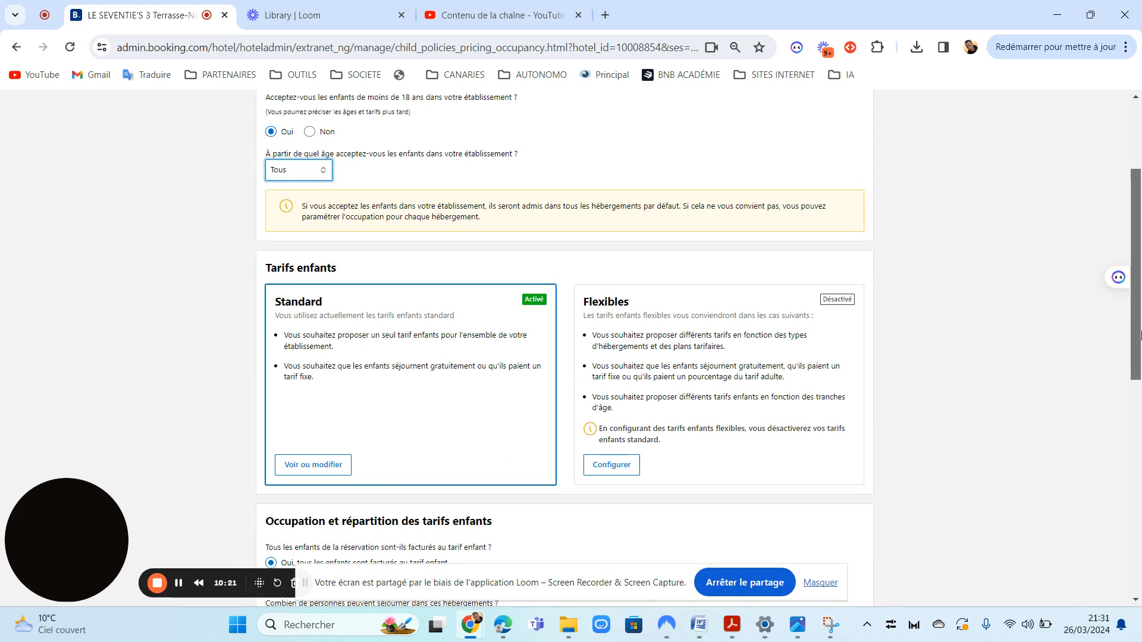
{"action": "scroll", "coordinate": [1136, 315], "scroll_direction": "down", "scroll_amount": 1}
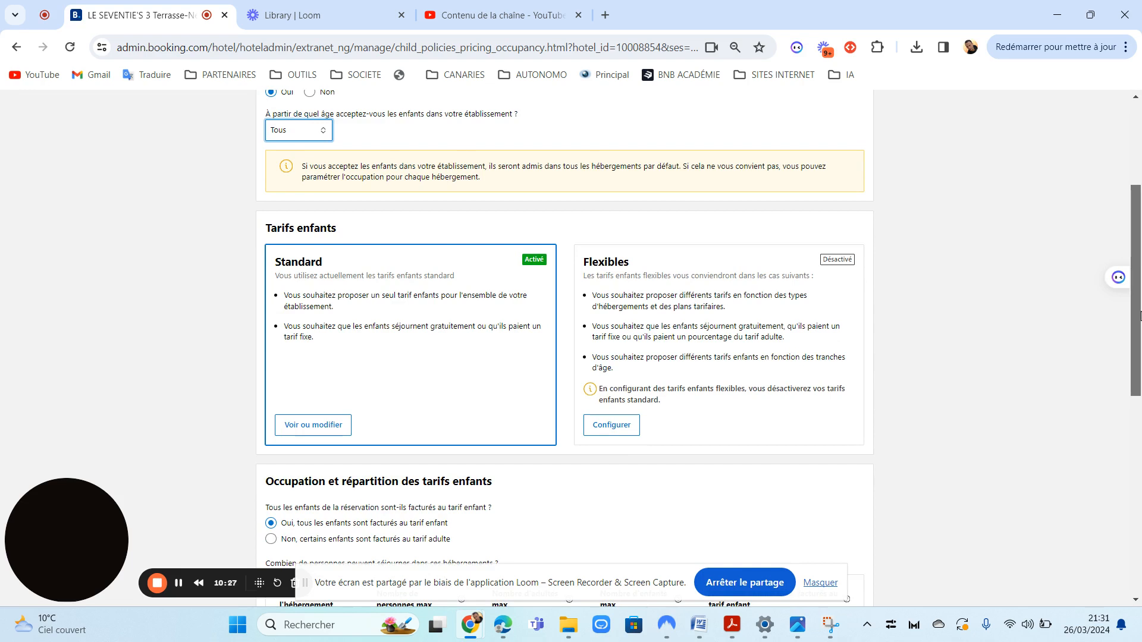
{"action": "left_click", "coordinate": [306, 426]}
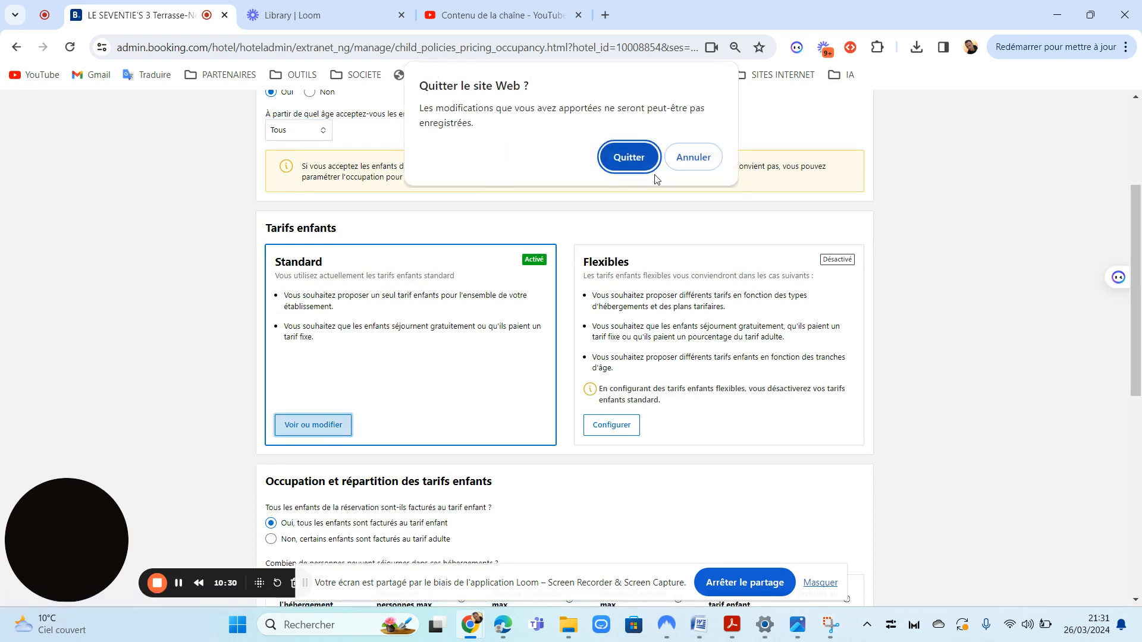
{"action": "left_click", "coordinate": [691, 158]}
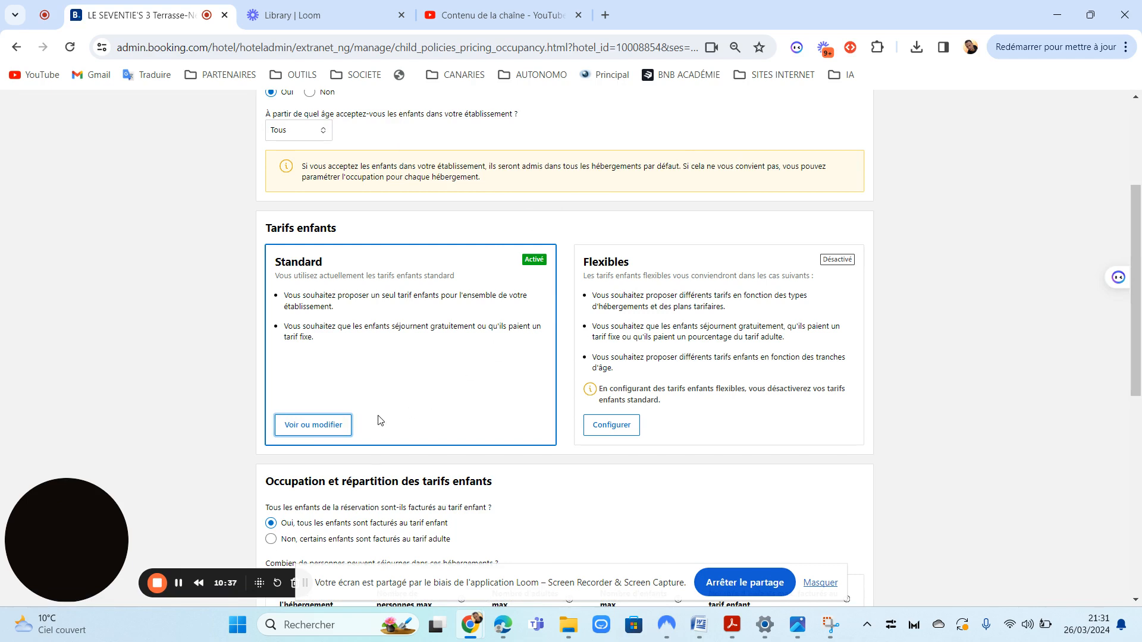
{"action": "left_click", "coordinate": [302, 430]}
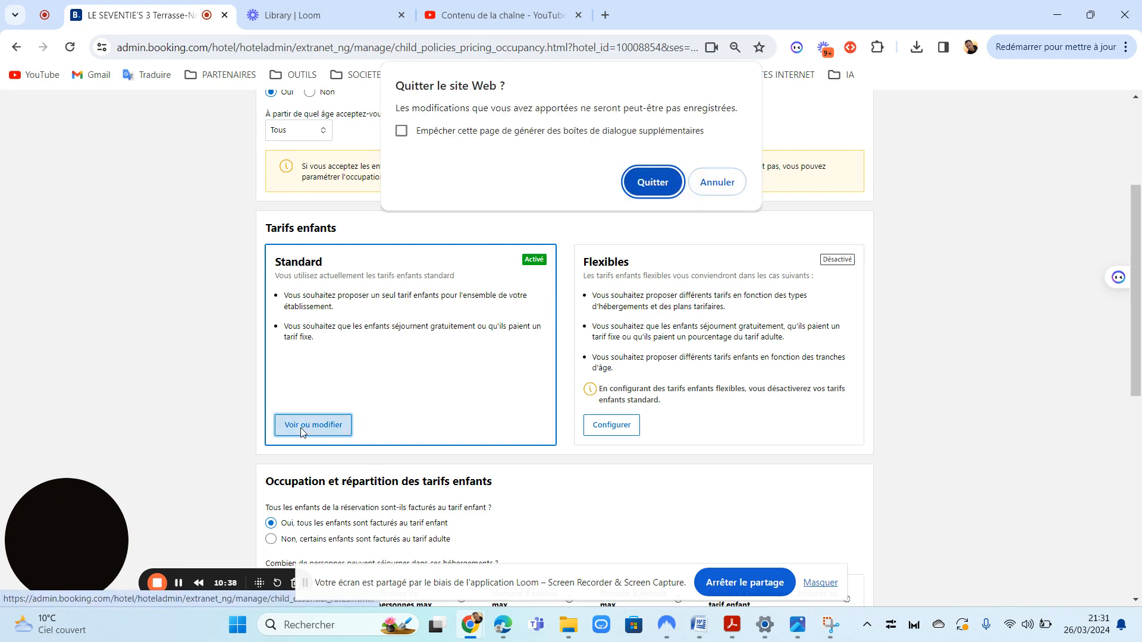
{"action": "left_click", "coordinate": [660, 189]}
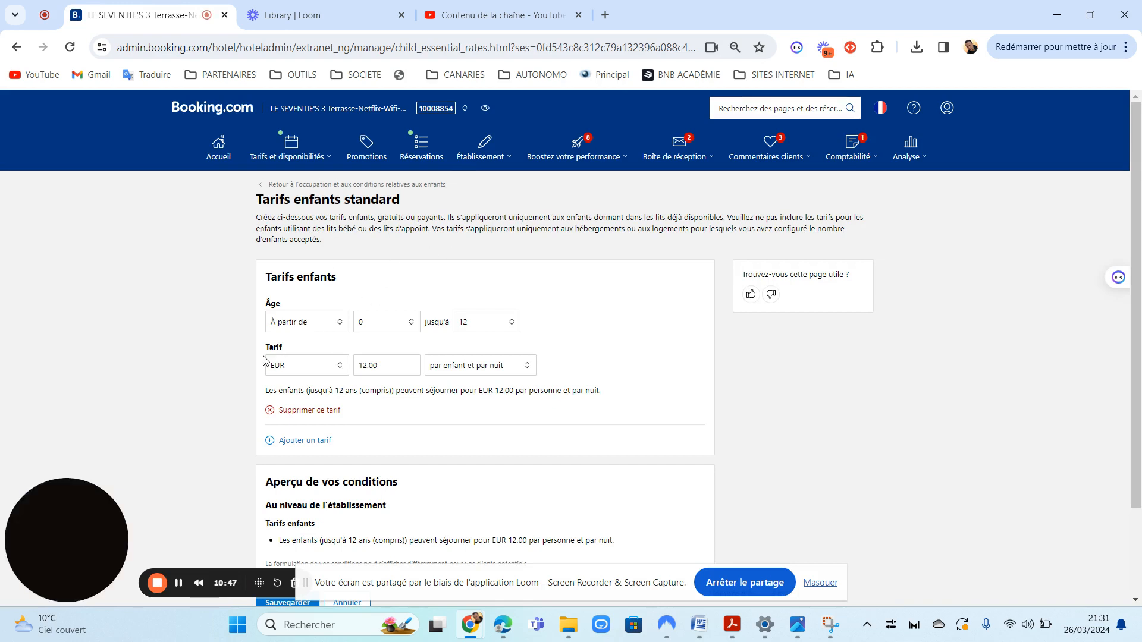
Set the standard child rate for ages 0 to 12 to Gratuit
{"action": "left_click", "coordinate": [290, 327]}
{"action": "left_click", "coordinate": [288, 339]}
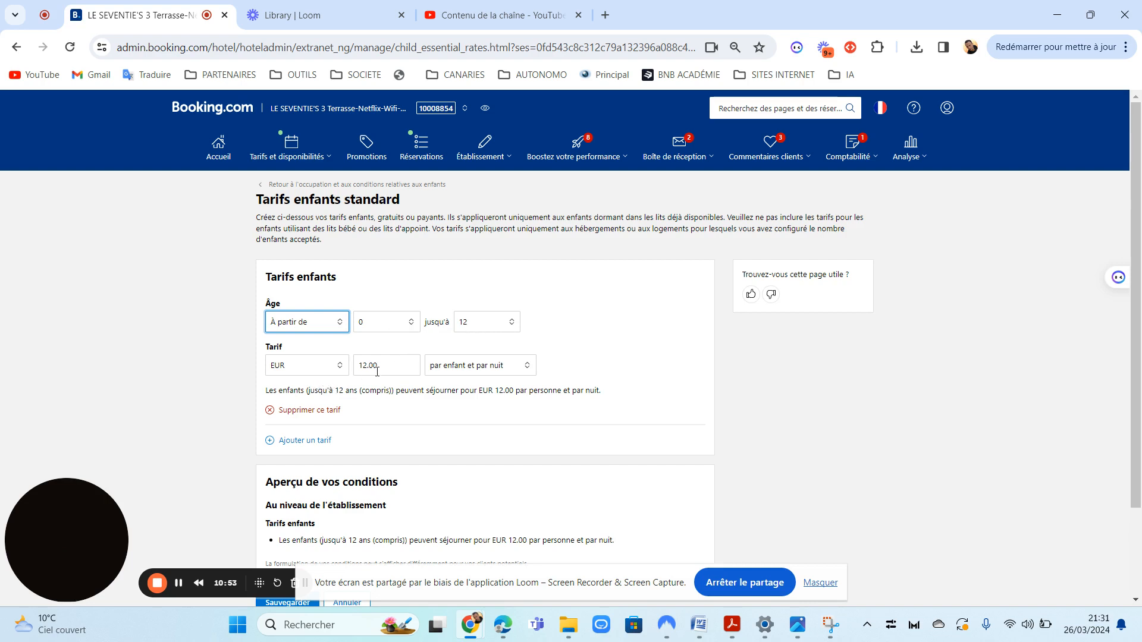
{"action": "left_click", "coordinate": [338, 372]}
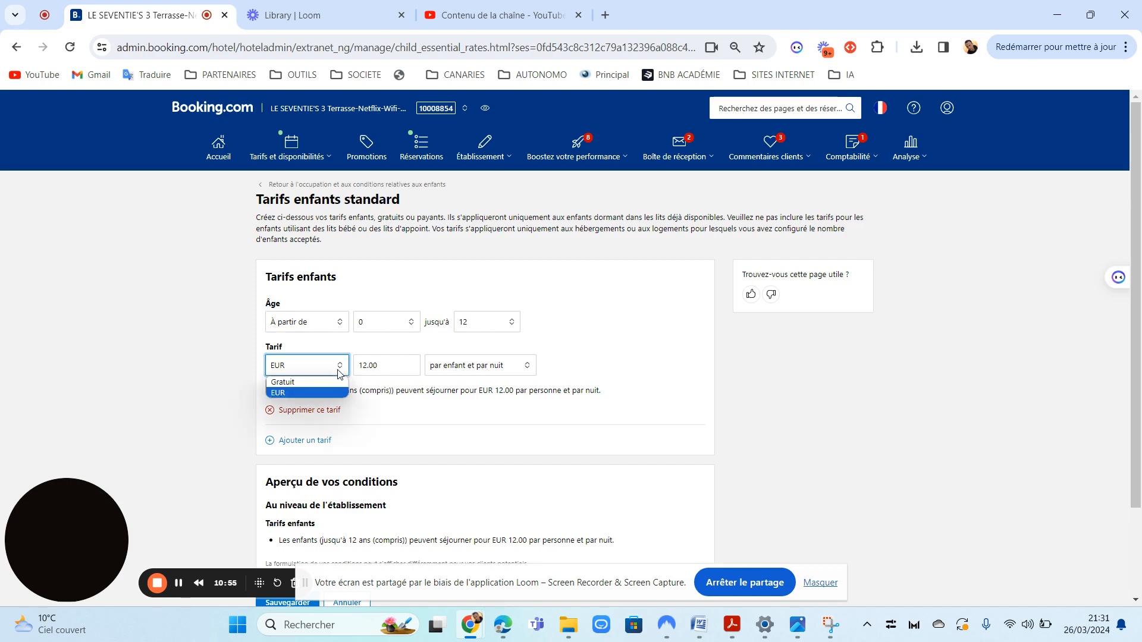
{"action": "left_click", "coordinate": [288, 382]}
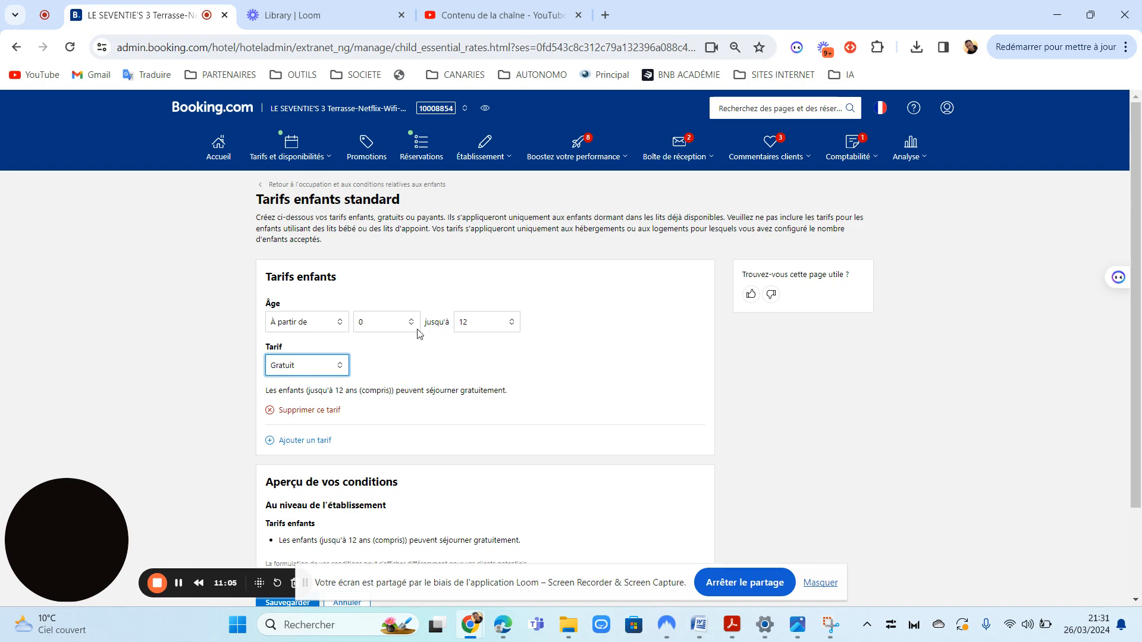
Add a second child rate for ages 13 to 17 at EUR 12 par enfant et par nuit
{"action": "left_click", "coordinate": [316, 441]}
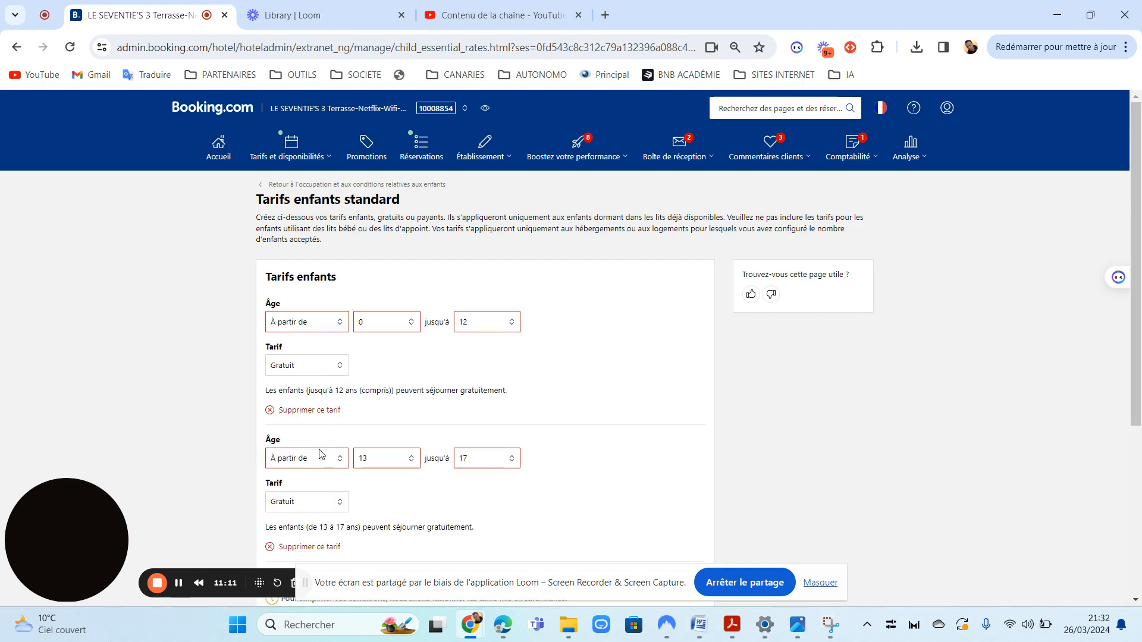
{"action": "left_click", "coordinate": [319, 455]}
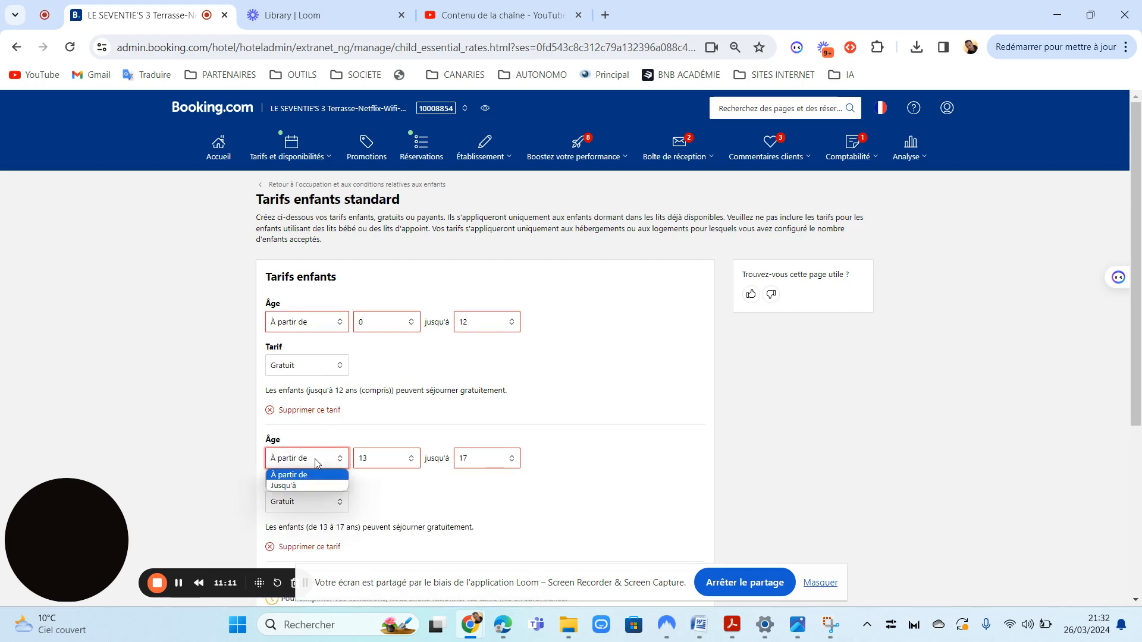
{"action": "left_click", "coordinate": [381, 466]}
{"action": "left_click", "coordinate": [374, 490]}
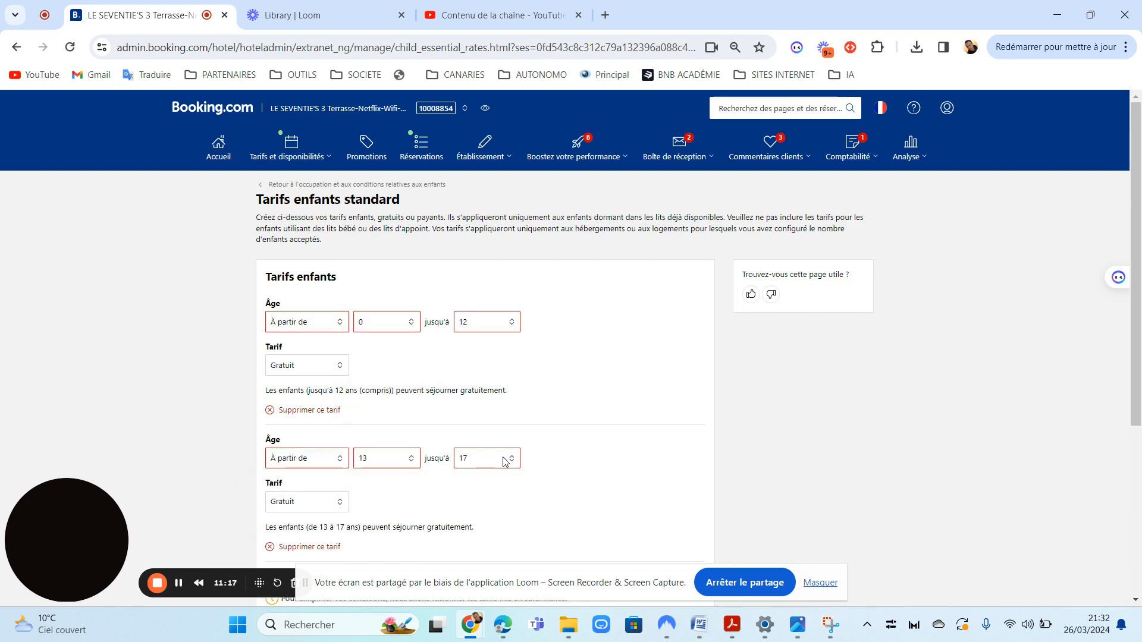
{"action": "left_click", "coordinate": [332, 505]}
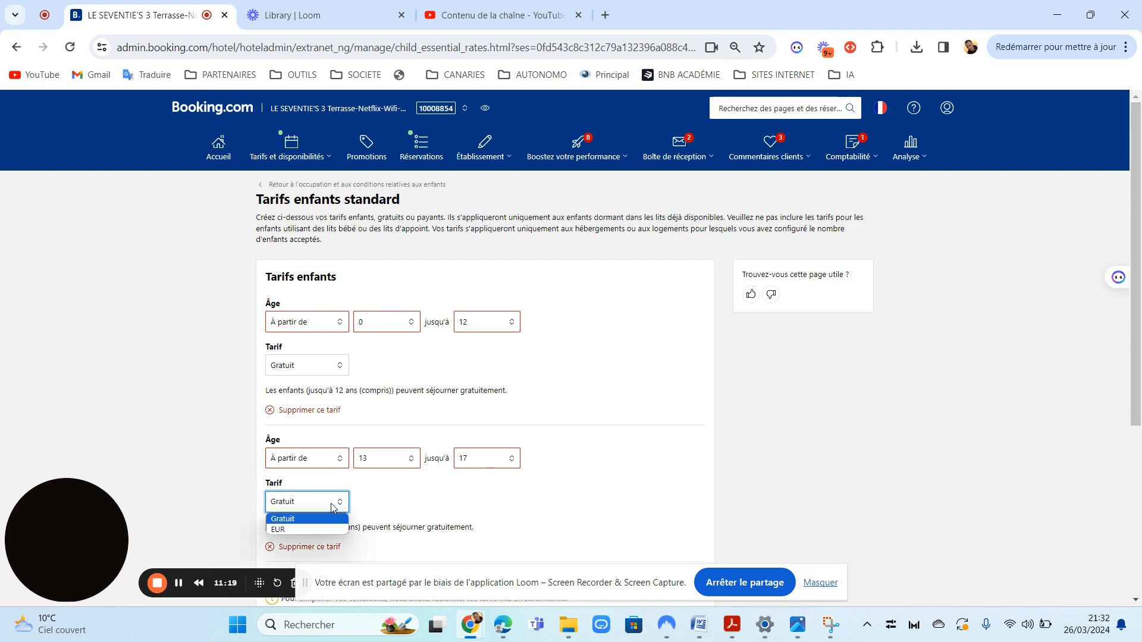
{"action": "left_click", "coordinate": [306, 529]}
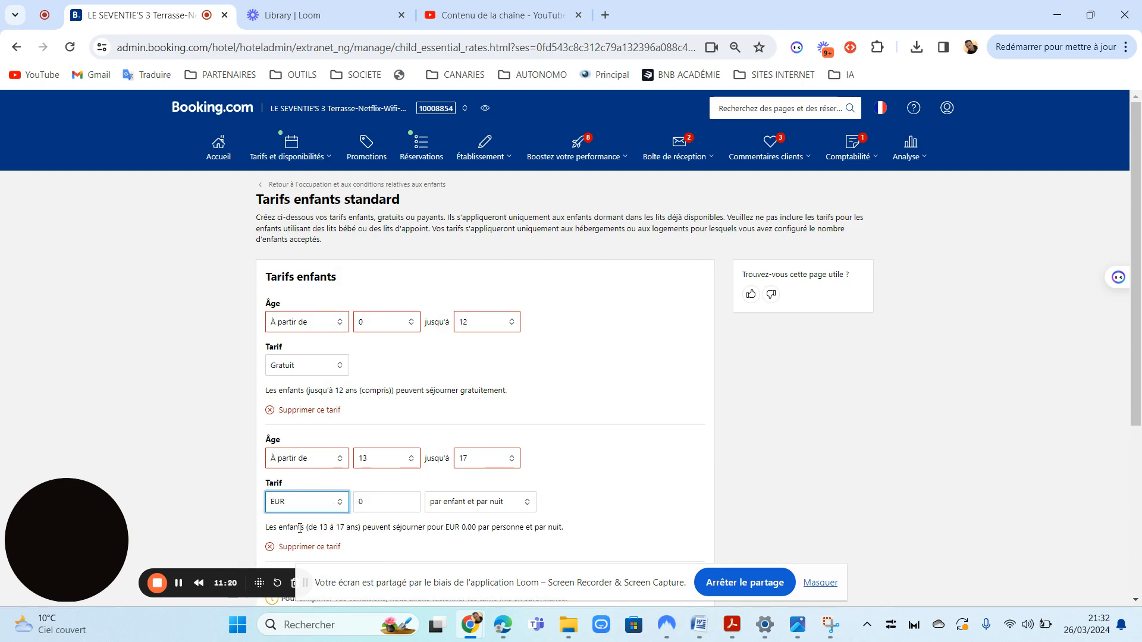
{"action": "left_click", "coordinate": [382, 494]}
{"action": "key", "text": "BackSpace"}
{"action": "type", "text": "12"}
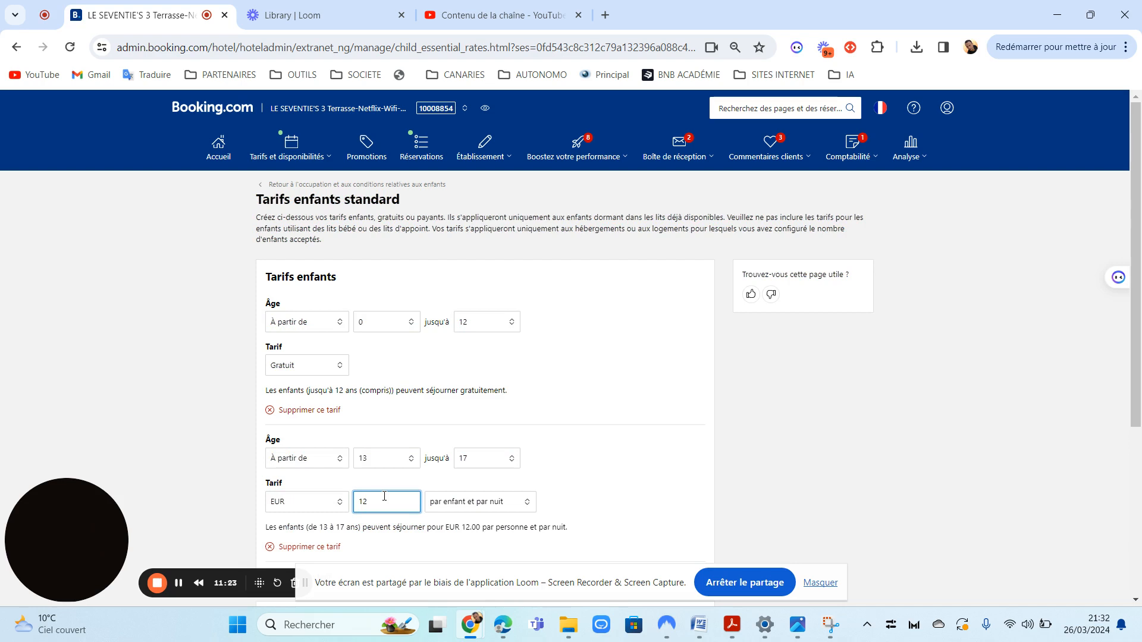
{"action": "left_click", "coordinate": [460, 502]}
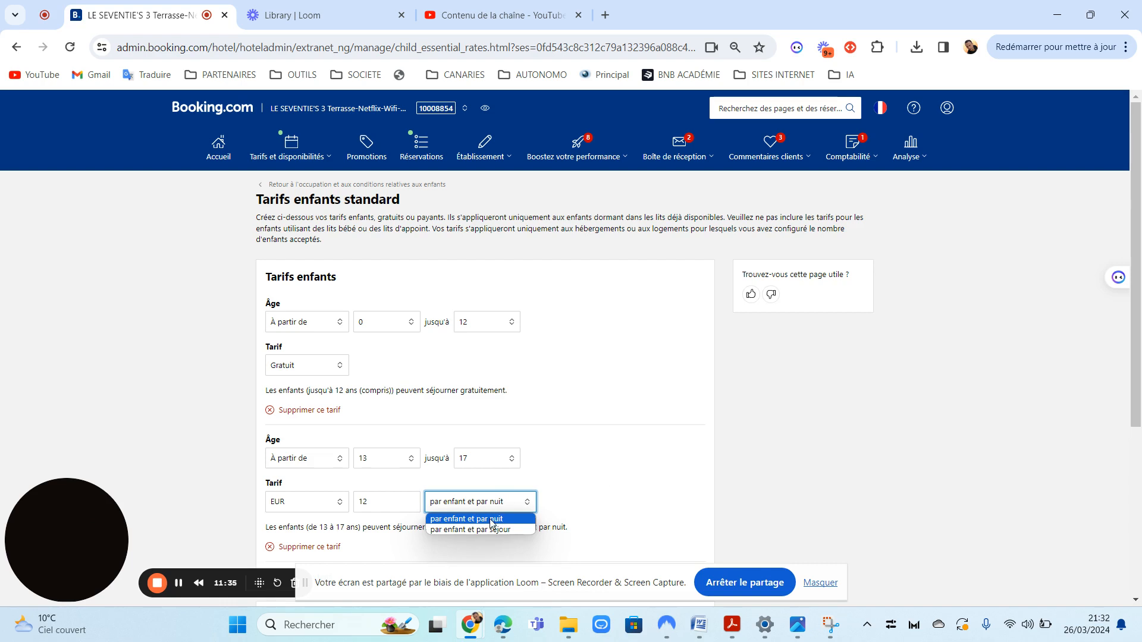
{"action": "left_click", "coordinate": [590, 499]}
Review the overview of the standard child rates, and leave the page without saving the changes
{"action": "left_click_drag", "start_coordinate": [1140, 350], "coordinate": [1140, 511]}
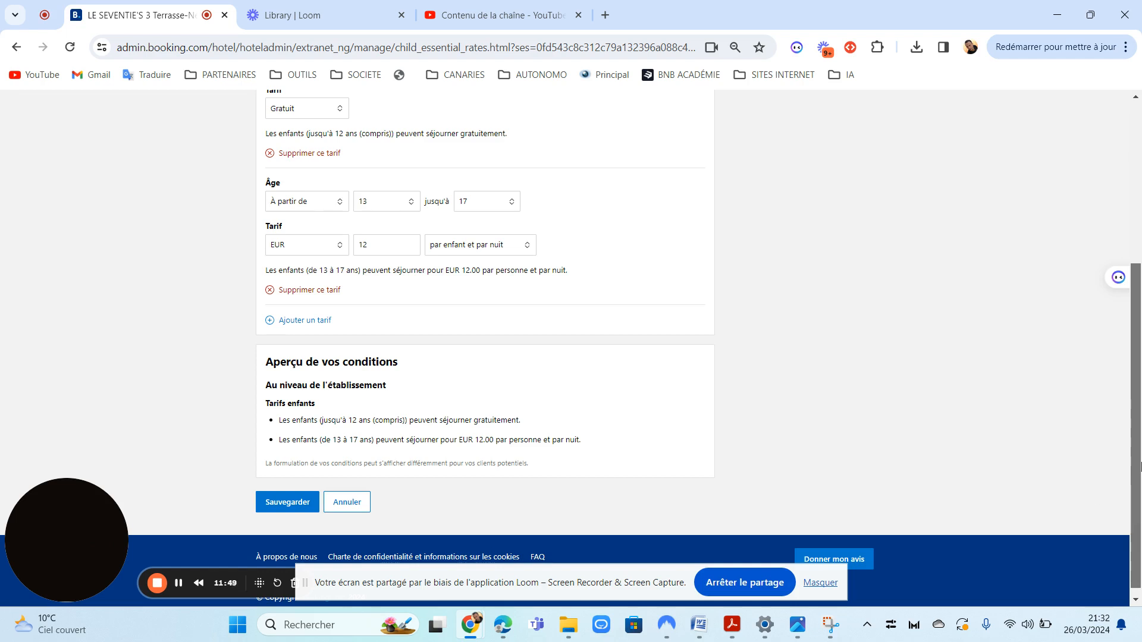
{"action": "left_click_drag", "start_coordinate": [1141, 467], "coordinate": [1101, 317]}
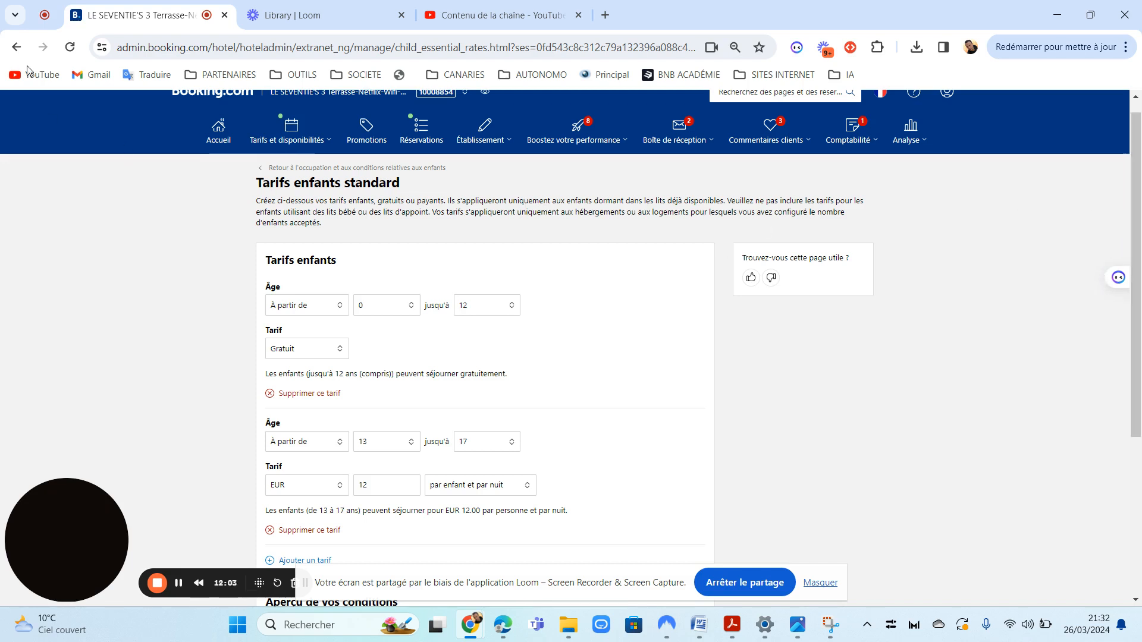
{"action": "left_click", "coordinate": [16, 48]}
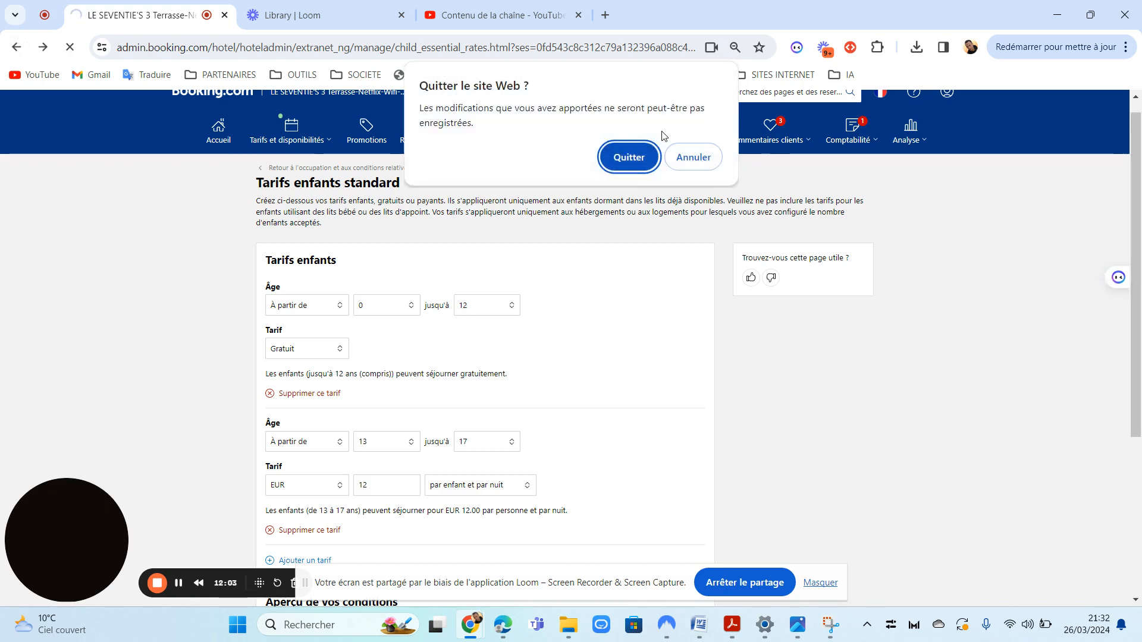
{"action": "left_click", "coordinate": [636, 156]}
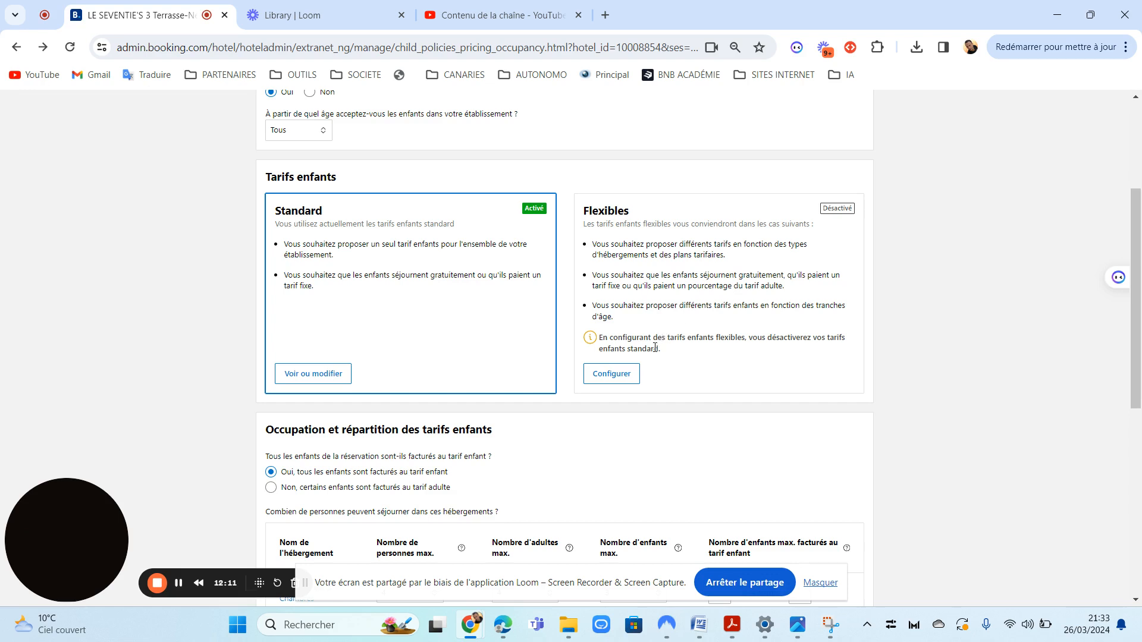
Look through the introduction to flexible child rates, and return to the child occupancy and conditions page
{"action": "left_click", "coordinate": [622, 380]}
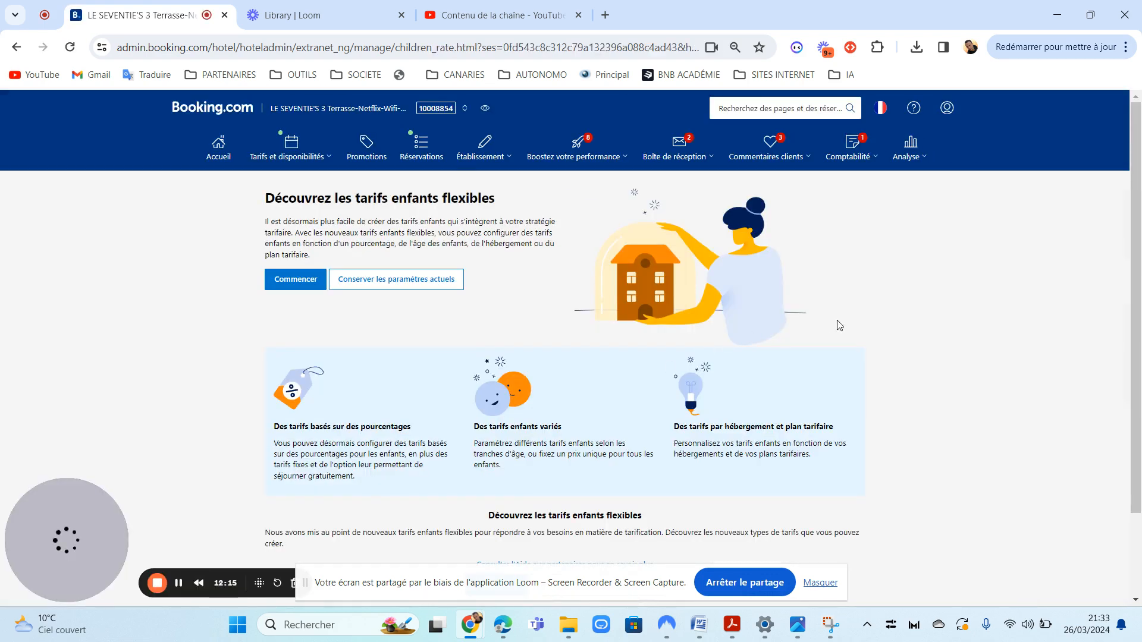
{"action": "scroll", "coordinate": [1139, 240], "scroll_direction": "down", "scroll_amount": 1}
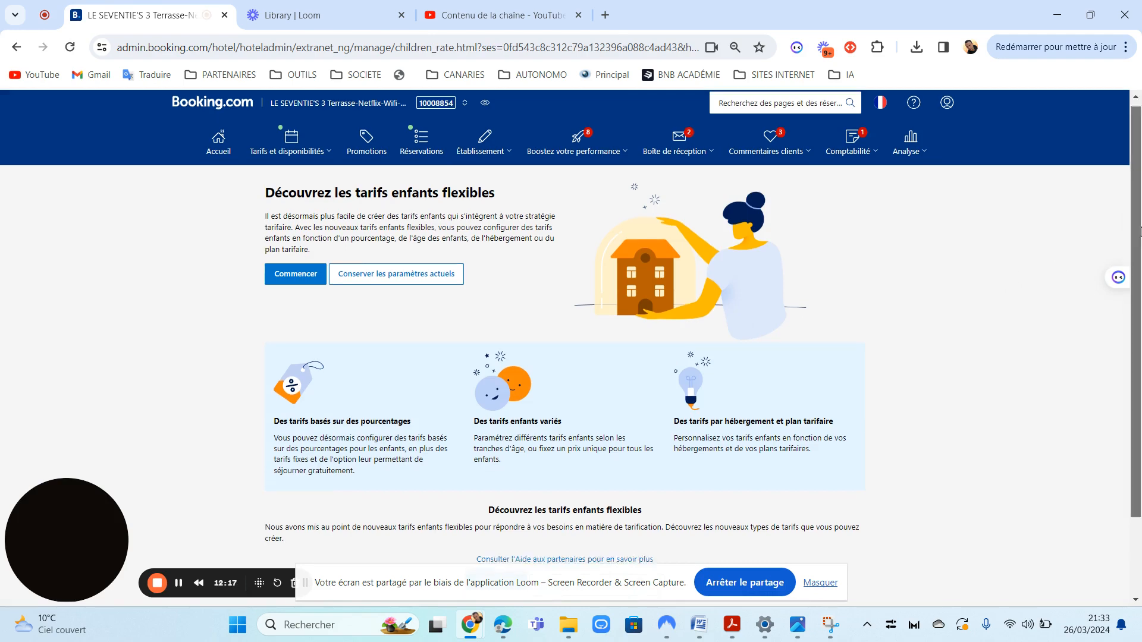
{"action": "left_click_drag", "start_coordinate": [1139, 243], "coordinate": [1140, 342]}
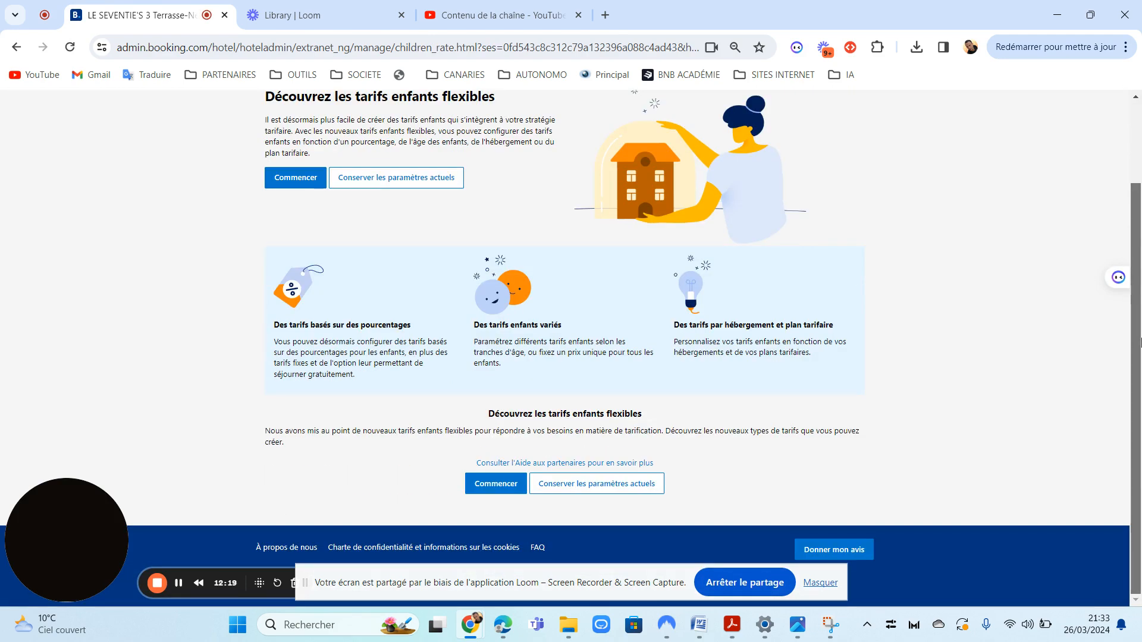
{"action": "scroll", "coordinate": [1140, 343], "scroll_direction": "up", "scroll_amount": 3}
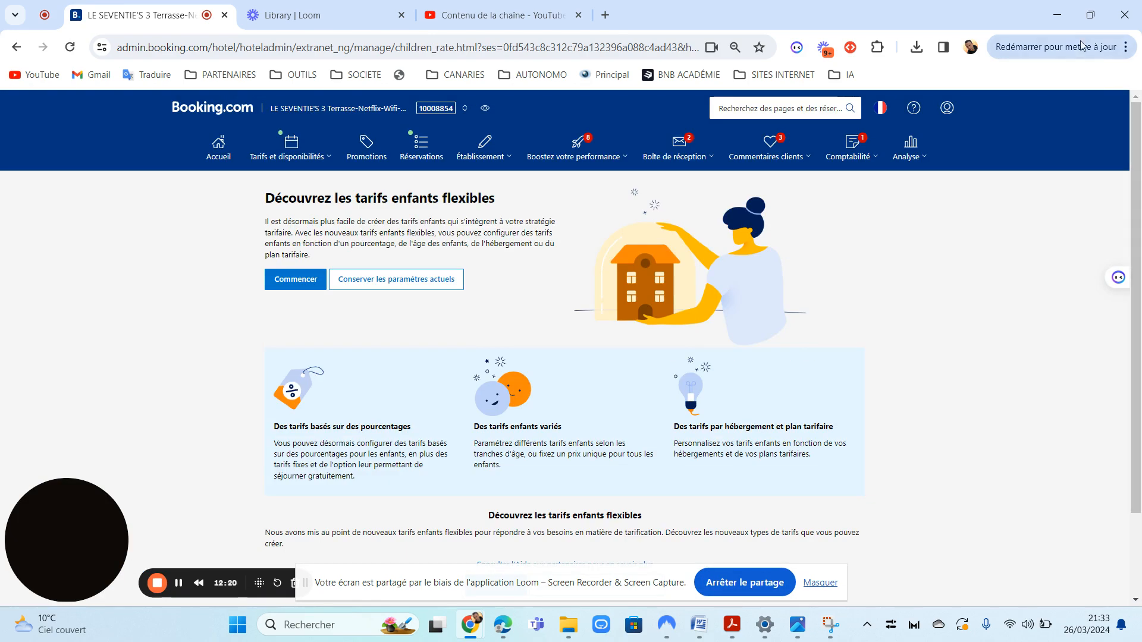
{"action": "left_click", "coordinate": [16, 46]}
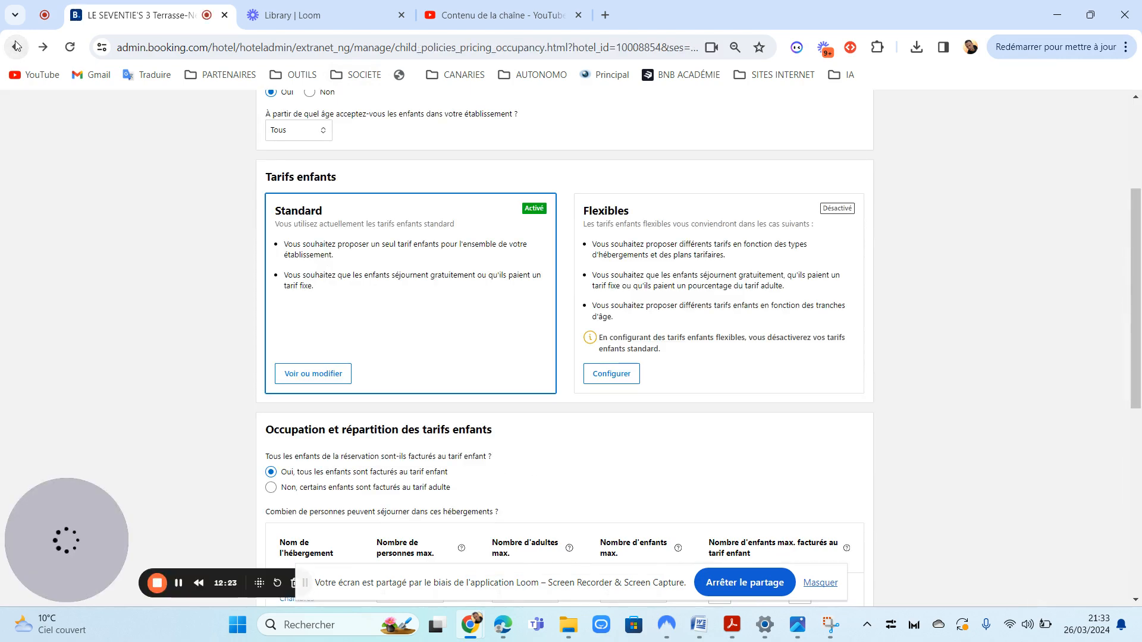
Review the occupancy and child rate distribution settings for the two-bedroom apartment
{"action": "left_click_drag", "start_coordinate": [1139, 242], "coordinate": [1139, 279]}
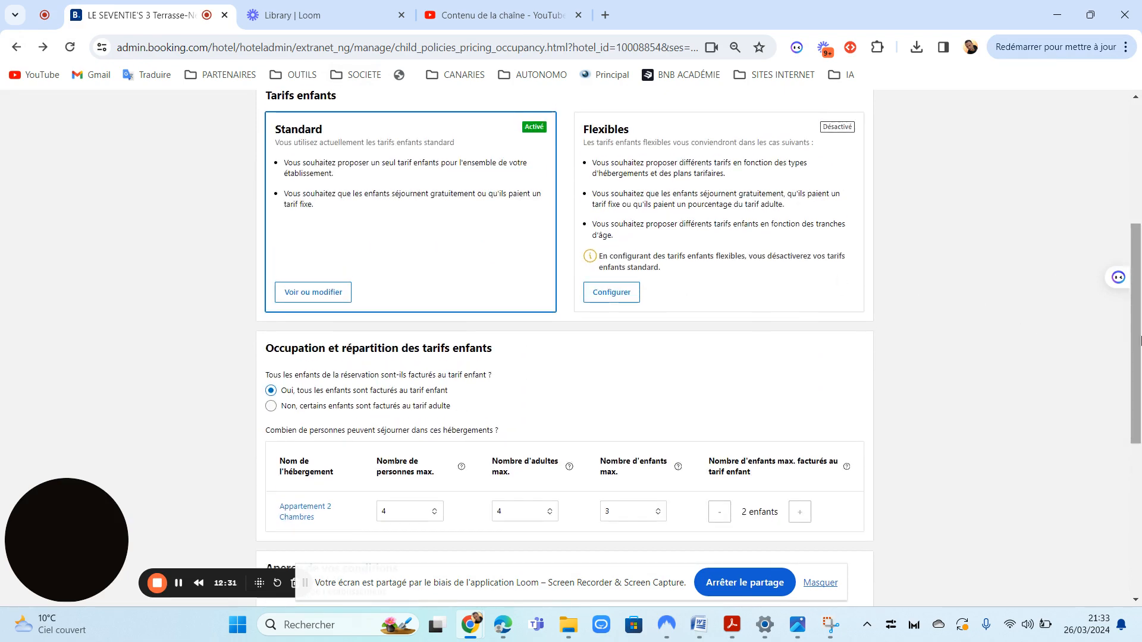
{"action": "left_click_drag", "start_coordinate": [1139, 339], "coordinate": [1139, 387]}
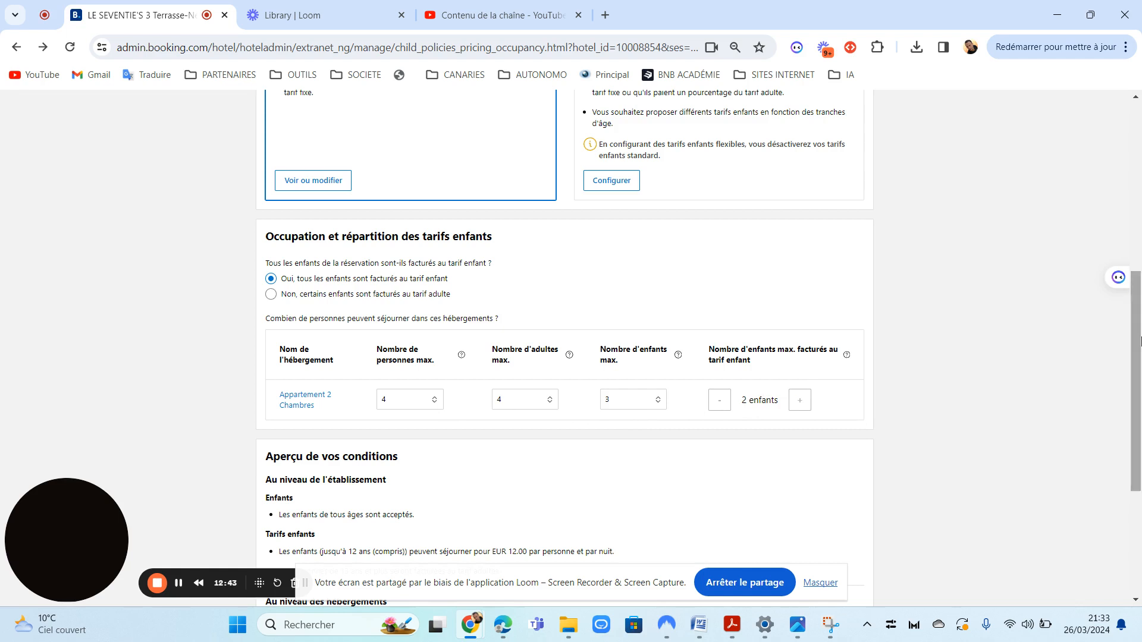
{"action": "right_click", "coordinate": [1140, 341]}
{"action": "left_click_drag", "start_coordinate": [1140, 365], "coordinate": [1082, 70]}
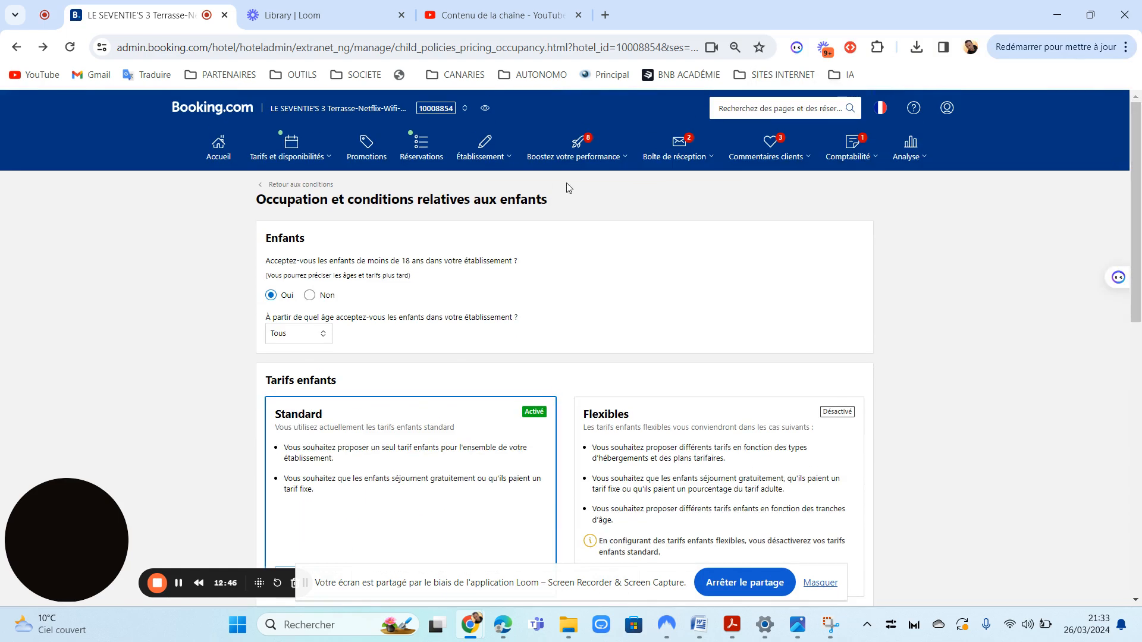
Return to the property's Conditions page and open the extra bed and crib options for editing
{"action": "left_click", "coordinate": [475, 156]}
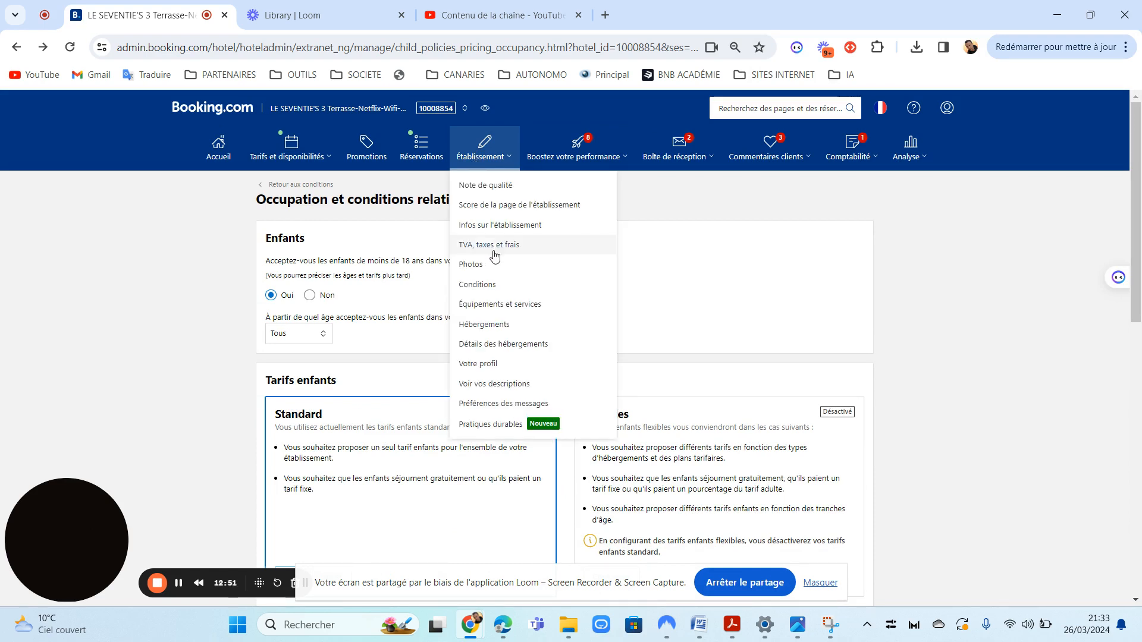
{"action": "left_click", "coordinate": [485, 289]}
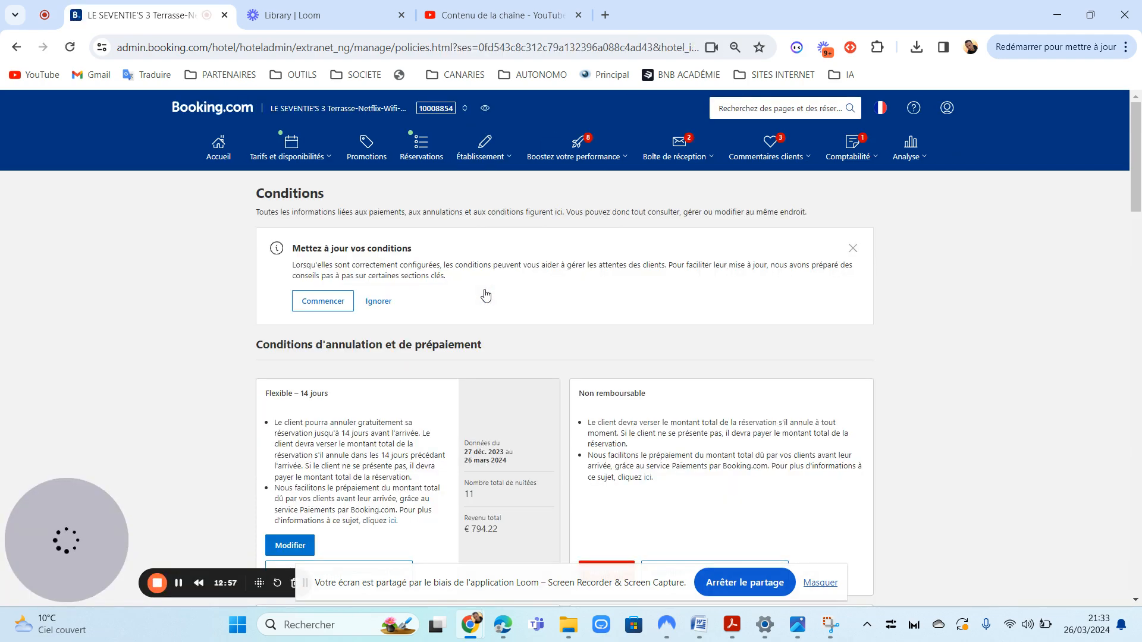
{"action": "mouse_move", "coordinate": [1137, 153]}
{"action": "left_mouse_down"}
{"action": "mouse_move", "coordinate": [1133, 339]}
{"action": "mouse_move", "coordinate": [1129, 159]}
{"action": "left_mouse_up"}
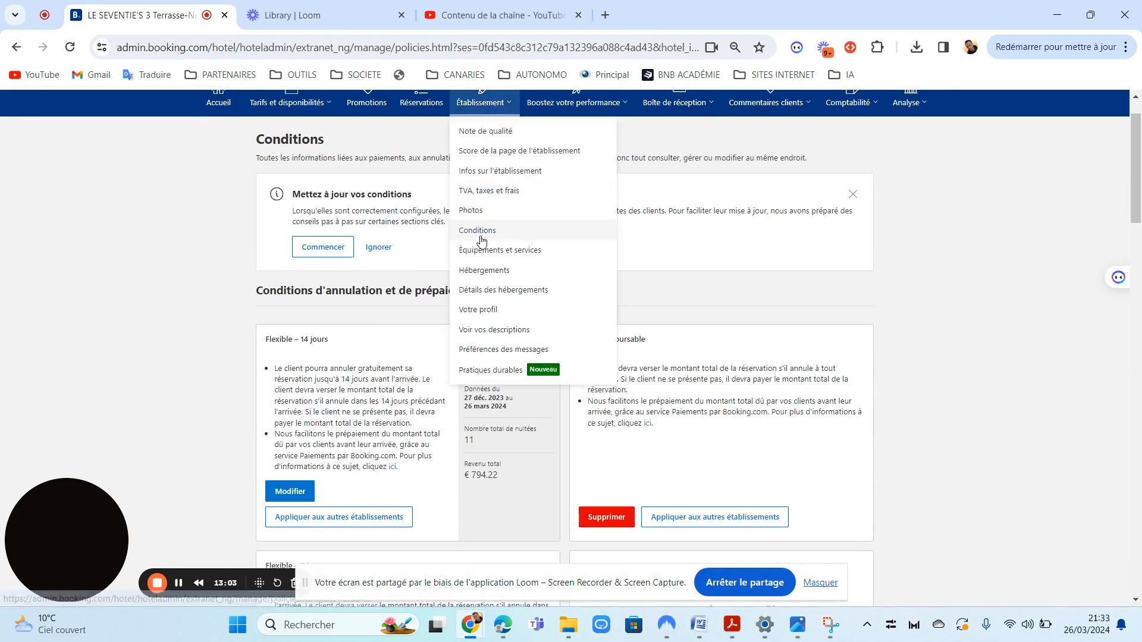
{"action": "left_click_drag", "start_coordinate": [1141, 205], "coordinate": [1136, 415]}
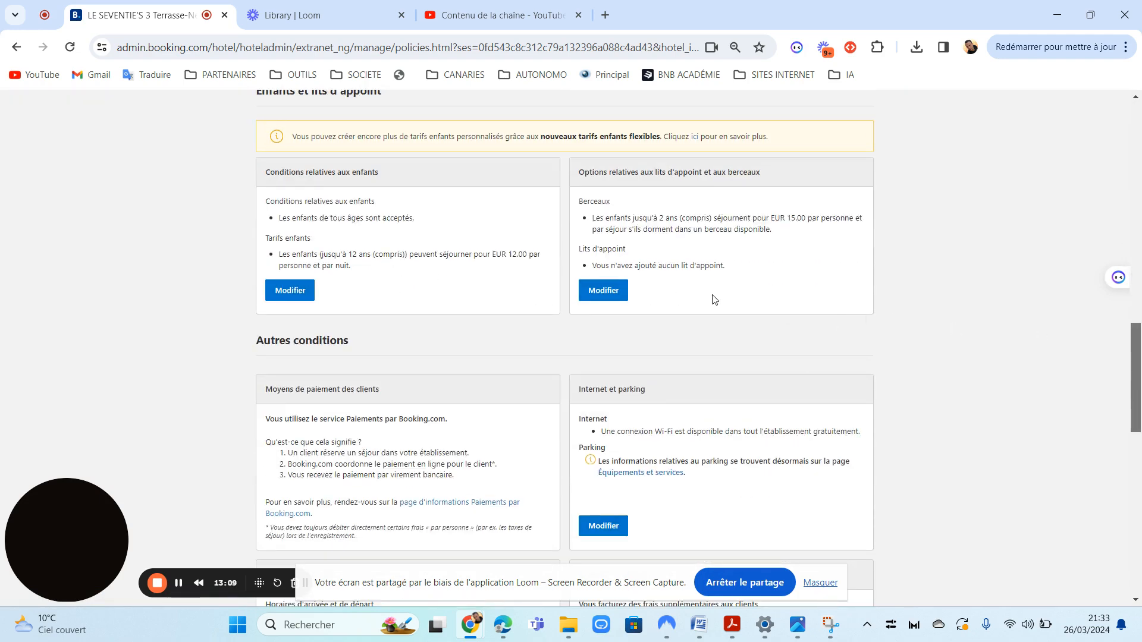
{"action": "left_click", "coordinate": [620, 295]}
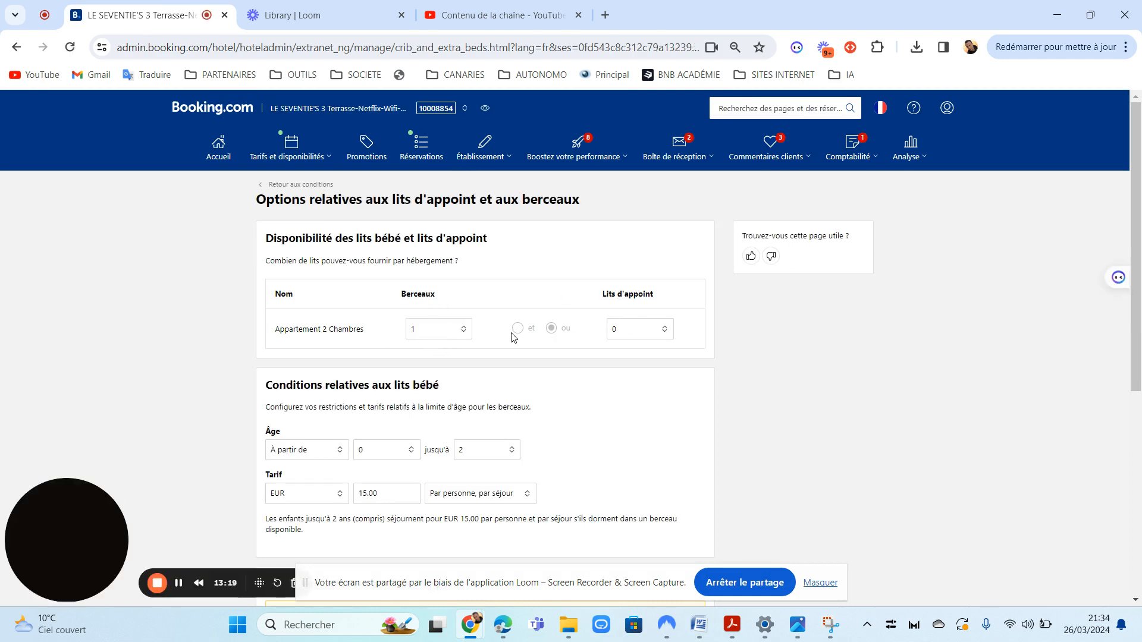
Set the crib rate for children aged 0 to 2 to EUR 2, charged Par personne, par nuit
{"action": "left_click_drag", "start_coordinate": [1137, 350], "coordinate": [1138, 437]}
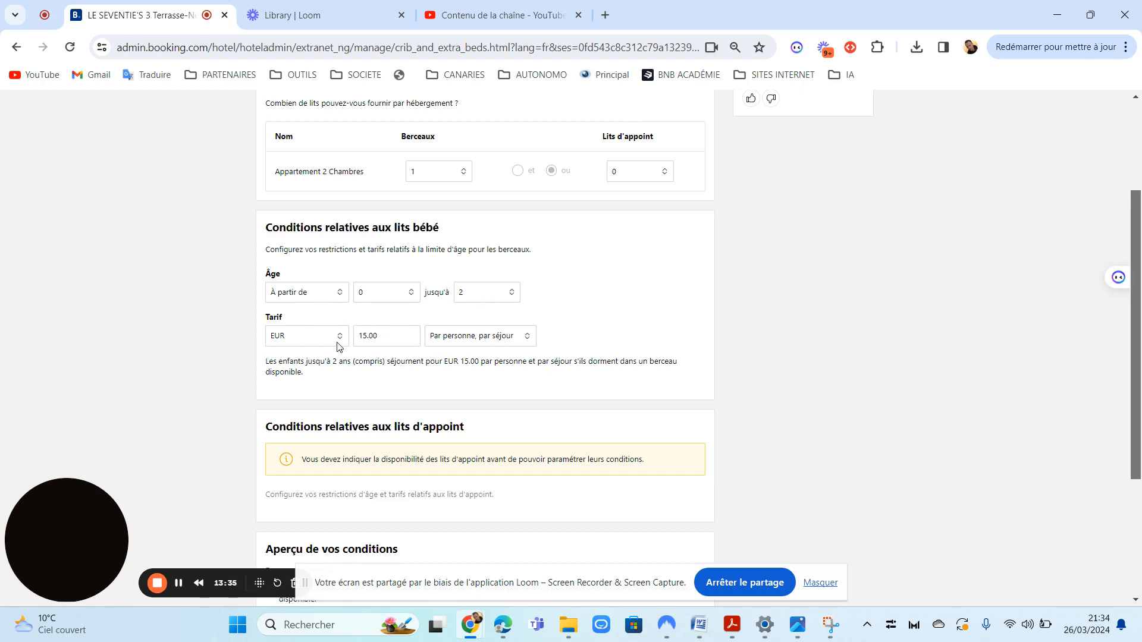
{"action": "left_click", "coordinate": [389, 336]}
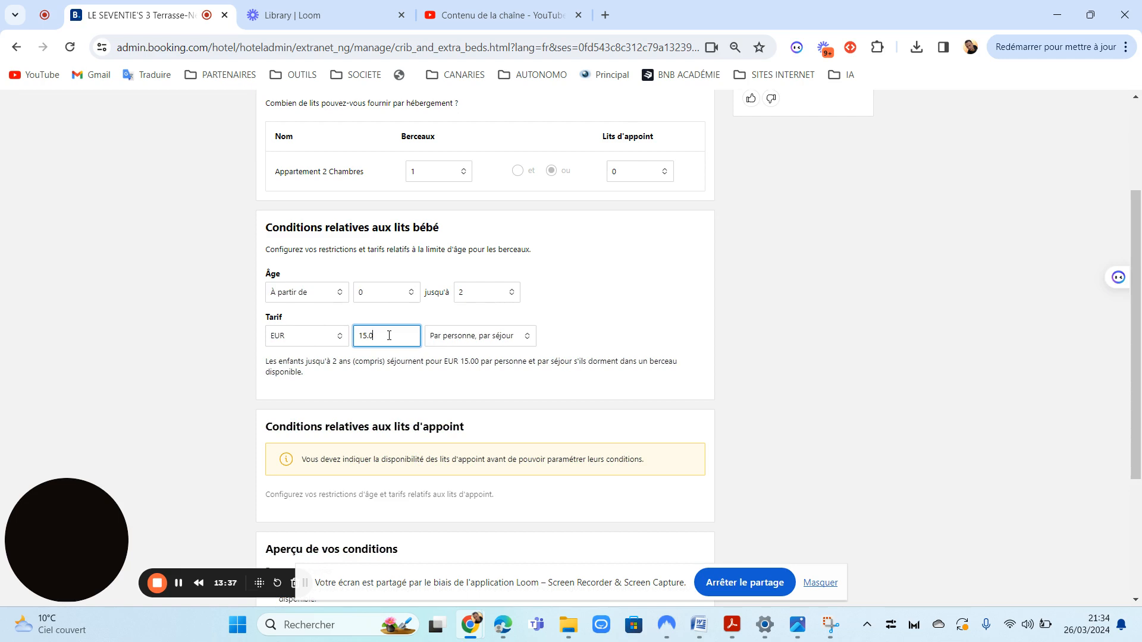
{"action": "key", "text": "BackSpace"}
{"action": "key", "text": "BackSpace"}
{"action": "key", "text": "BackSpace"}
{"action": "key", "text": "BackSpace"}
{"action": "type", "text": "2"}
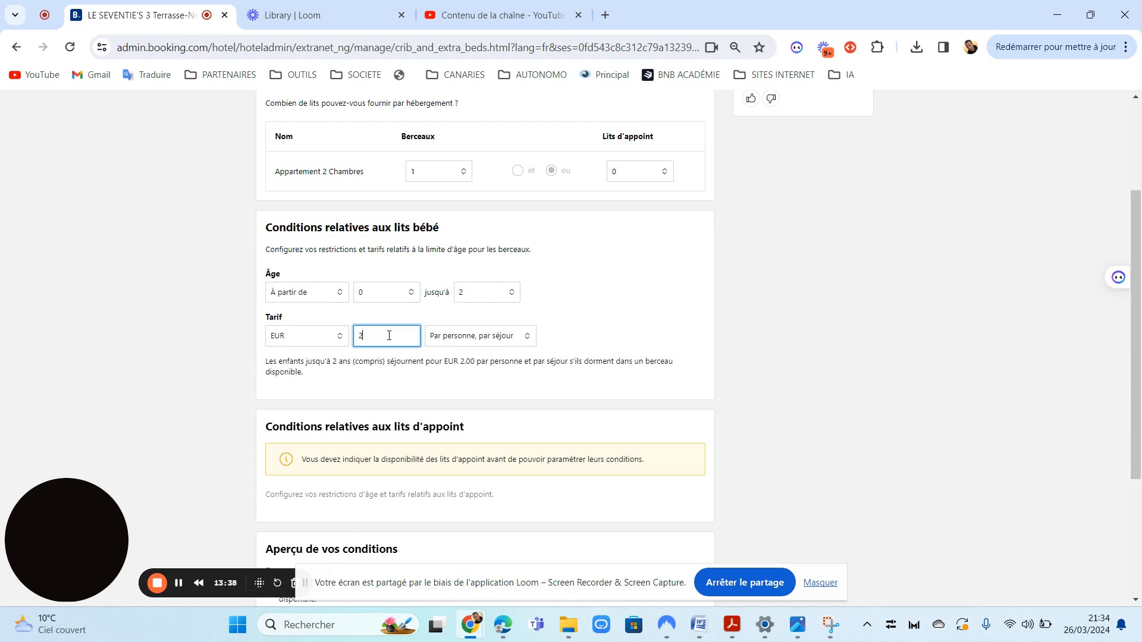
{"action": "left_click", "coordinate": [465, 337]}
{"action": "left_click", "coordinate": [464, 362]}
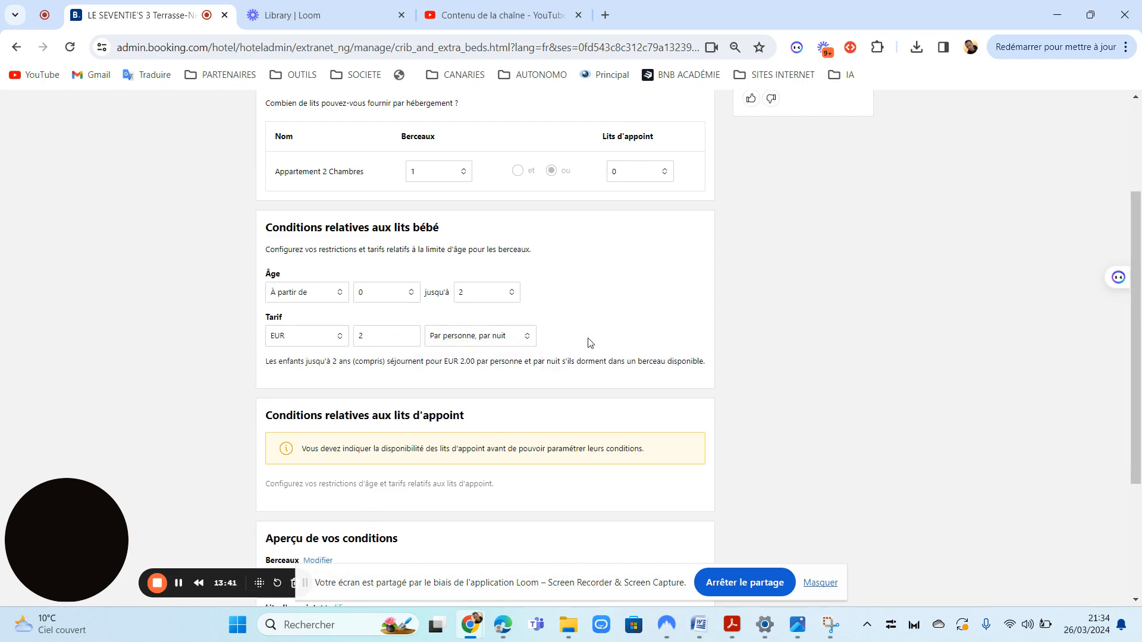
Re-enter 2 as the crib rate amount, and review the crib and extra bed availability and conditions
{"action": "left_click", "coordinate": [403, 341]}
{"action": "key", "text": "BackSpace"}
{"action": "type", "text": "2"}
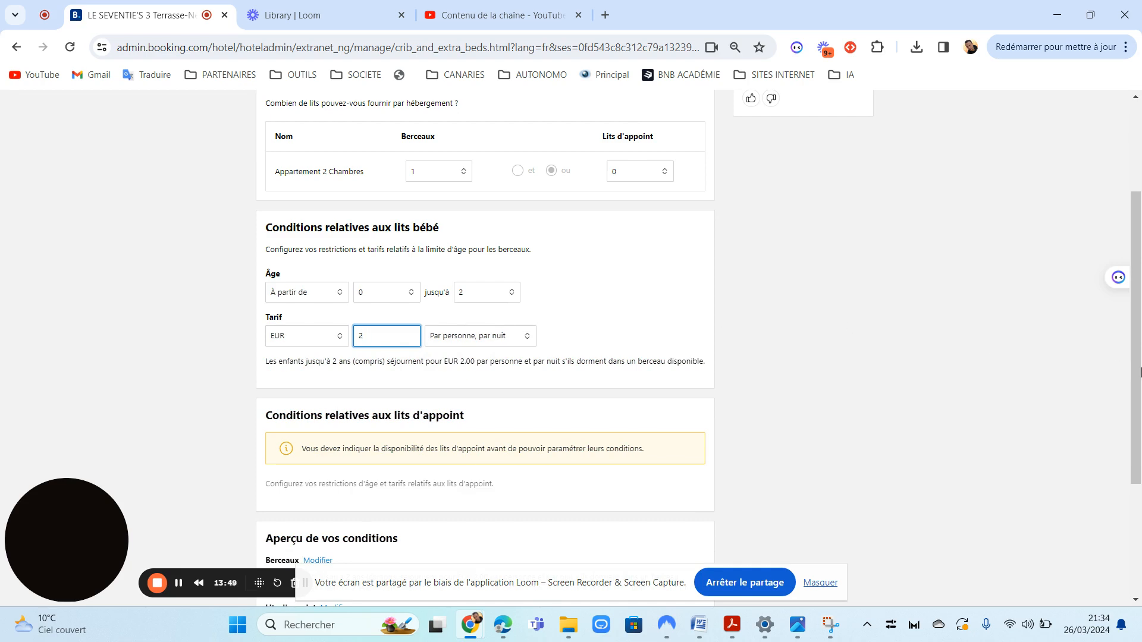
{"action": "scroll", "coordinate": [1140, 372], "scroll_direction": "up", "scroll_amount": 1}
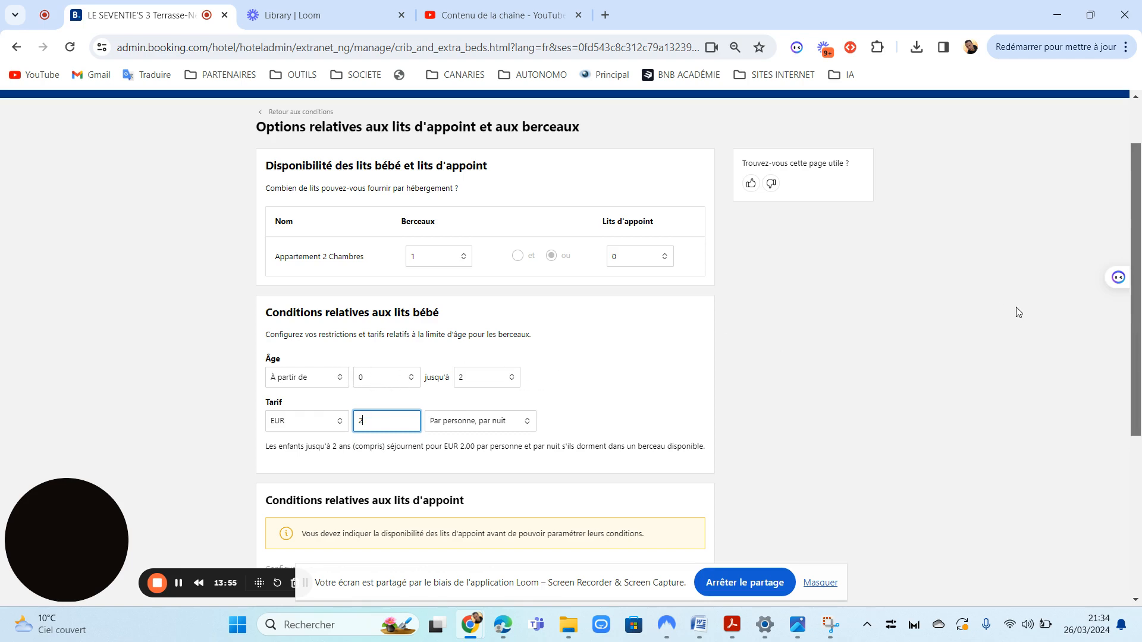
{"action": "scroll", "coordinate": [1138, 333], "scroll_direction": "up", "scroll_amount": 1}
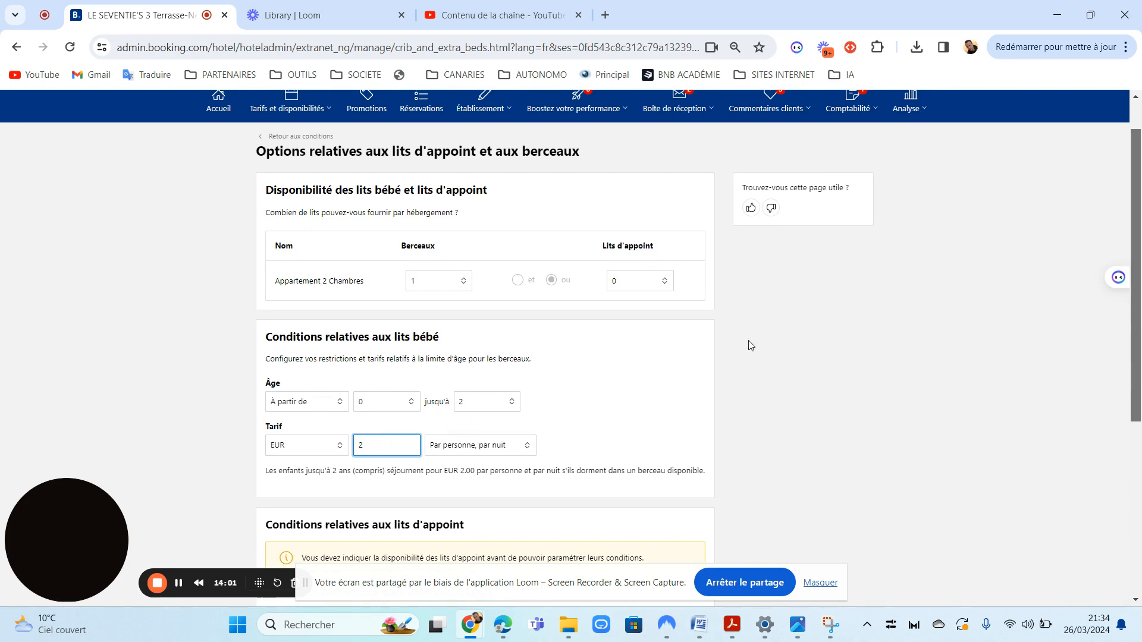
{"action": "left_click_drag", "start_coordinate": [1138, 348], "coordinate": [1137, 387]}
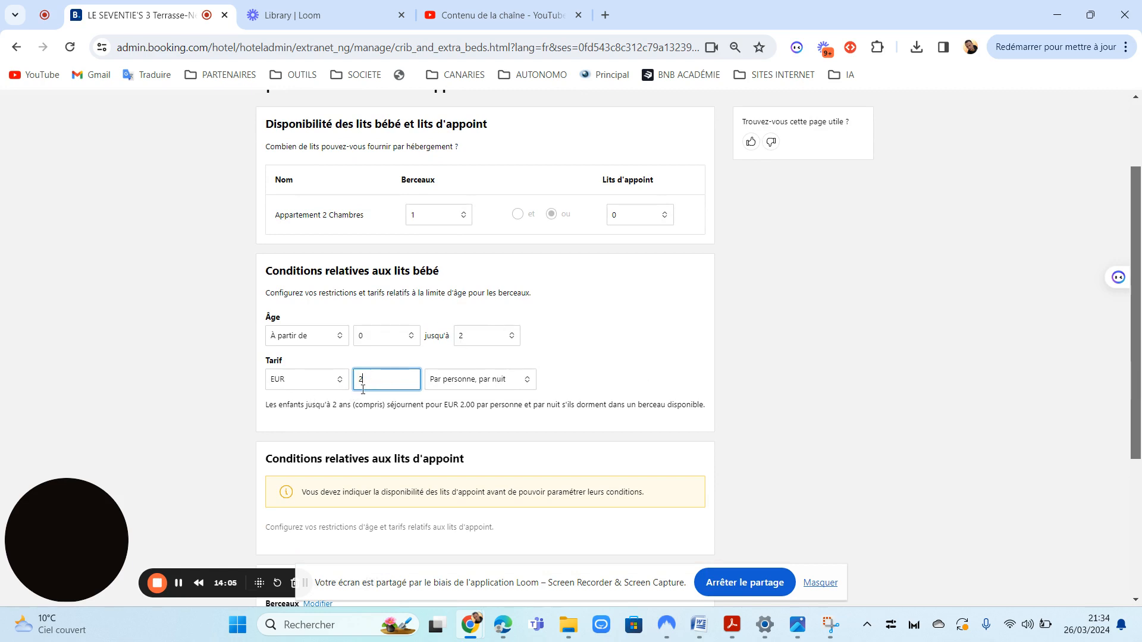
Set the crib rate to EUR 15, charged Par personne, par séjour, and check the conditions overview
{"action": "key", "text": "BackSpace"}
{"action": "type", "text": "15"}
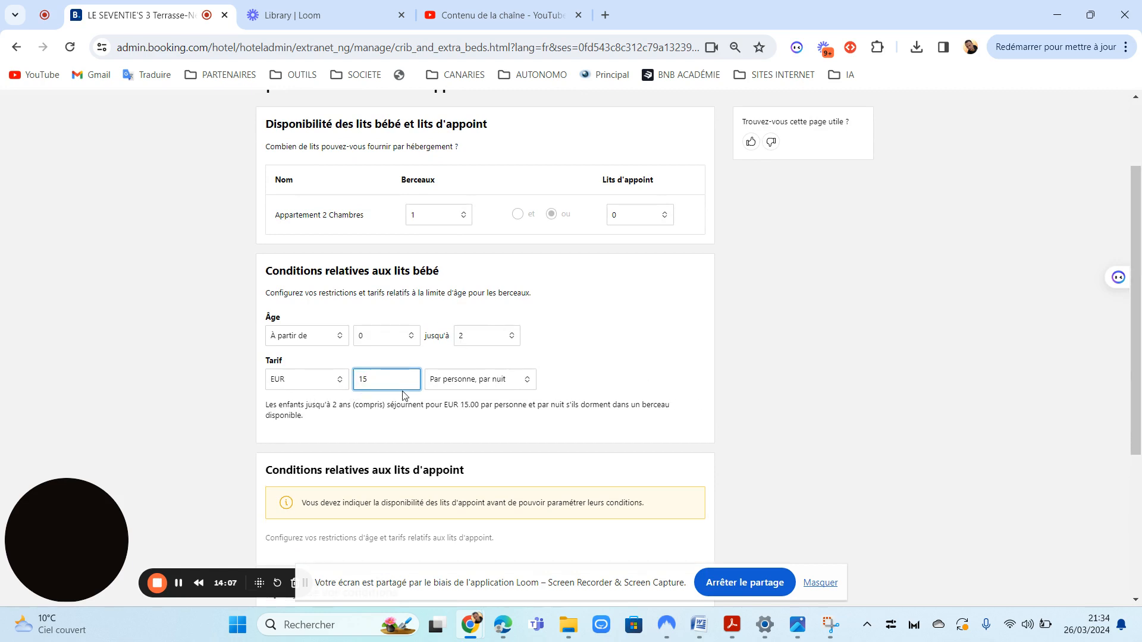
{"action": "left_click", "coordinate": [493, 385]}
{"action": "left_click", "coordinate": [487, 408]}
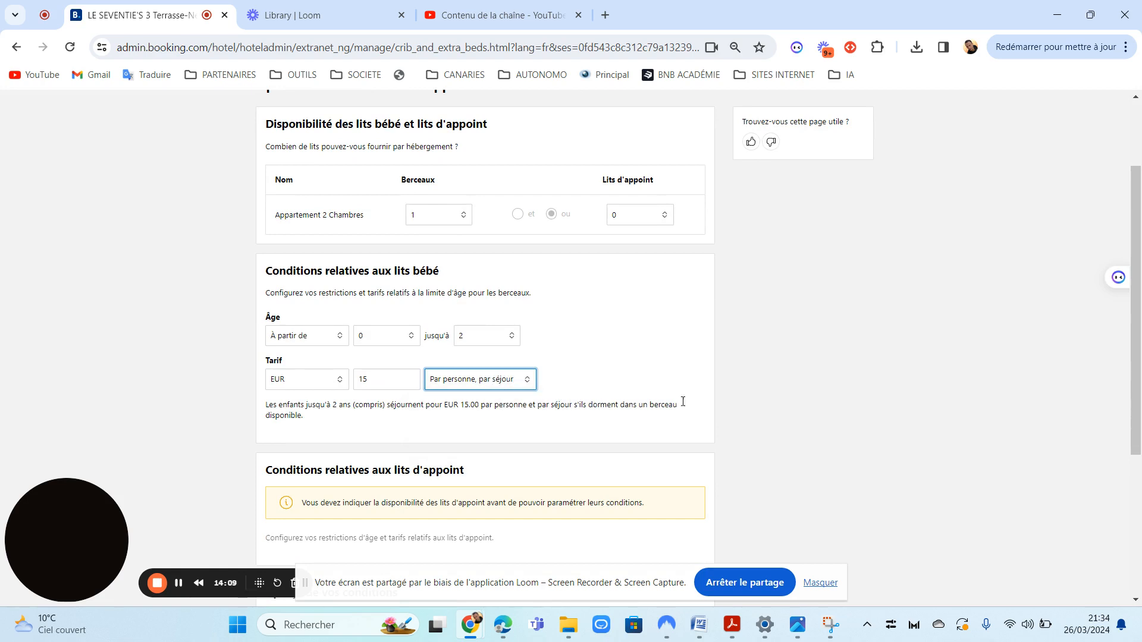
{"action": "left_click_drag", "start_coordinate": [1140, 304], "coordinate": [1140, 460]}
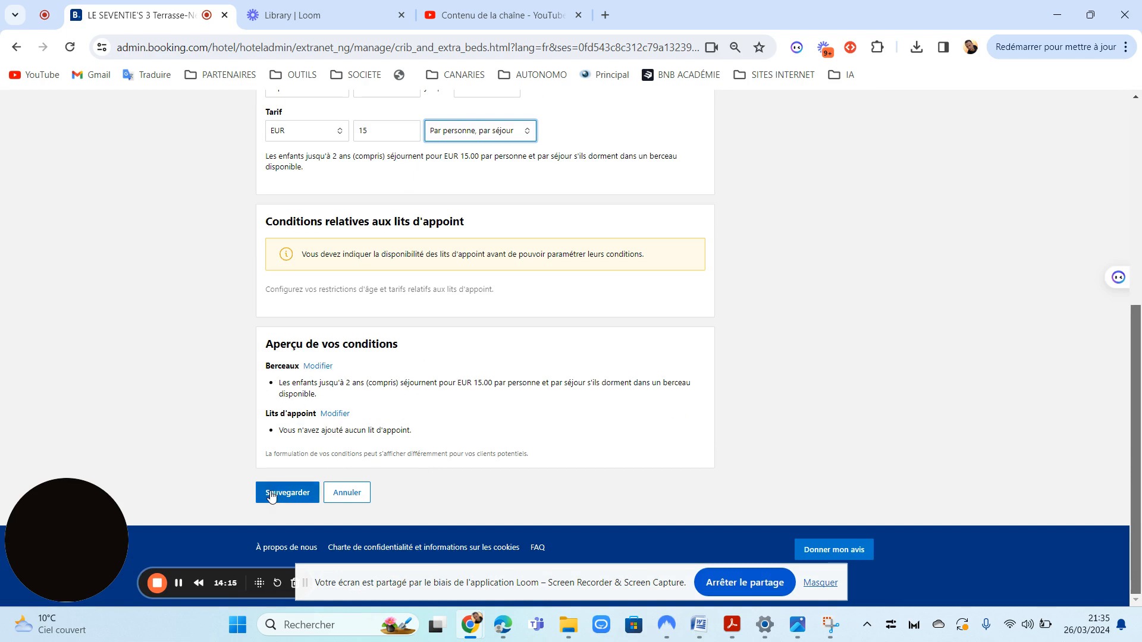
Leave the extra bed and crib options without saving and return to the property's Conditions page
{"action": "left_click_drag", "start_coordinate": [1140, 351], "coordinate": [1140, 143]}
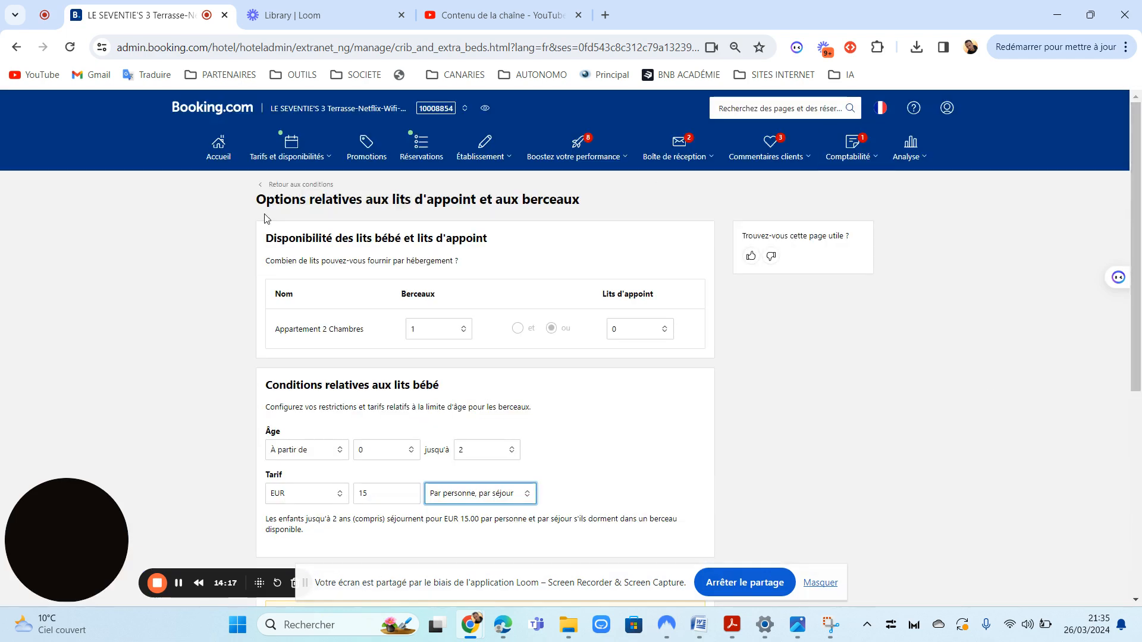
{"action": "left_click", "coordinate": [16, 47]}
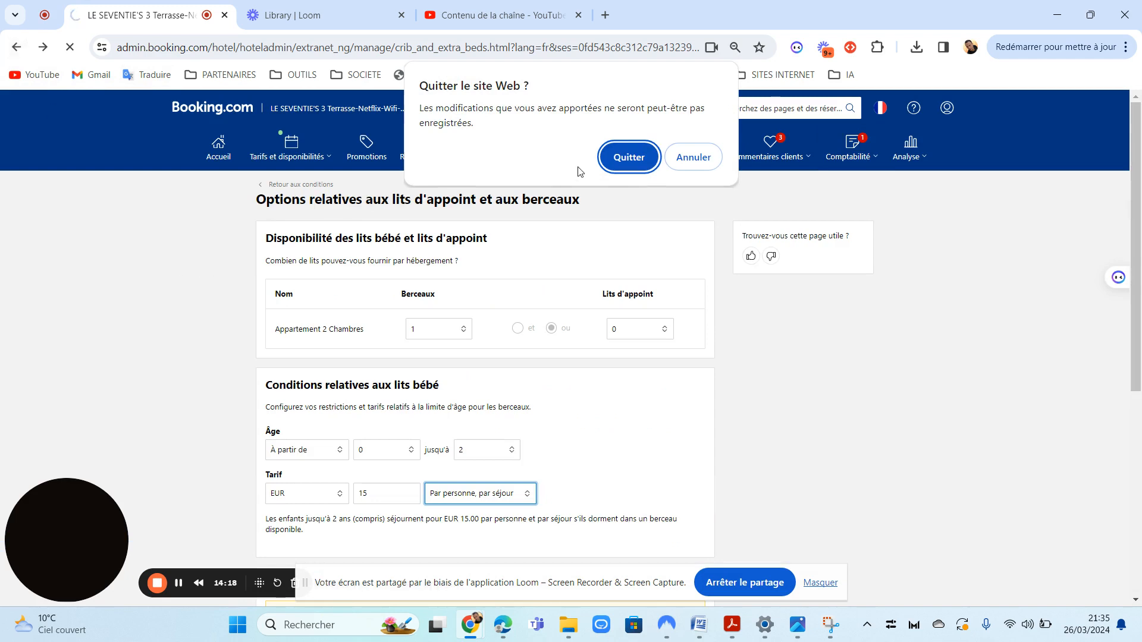
{"action": "left_click", "coordinate": [627, 158]}
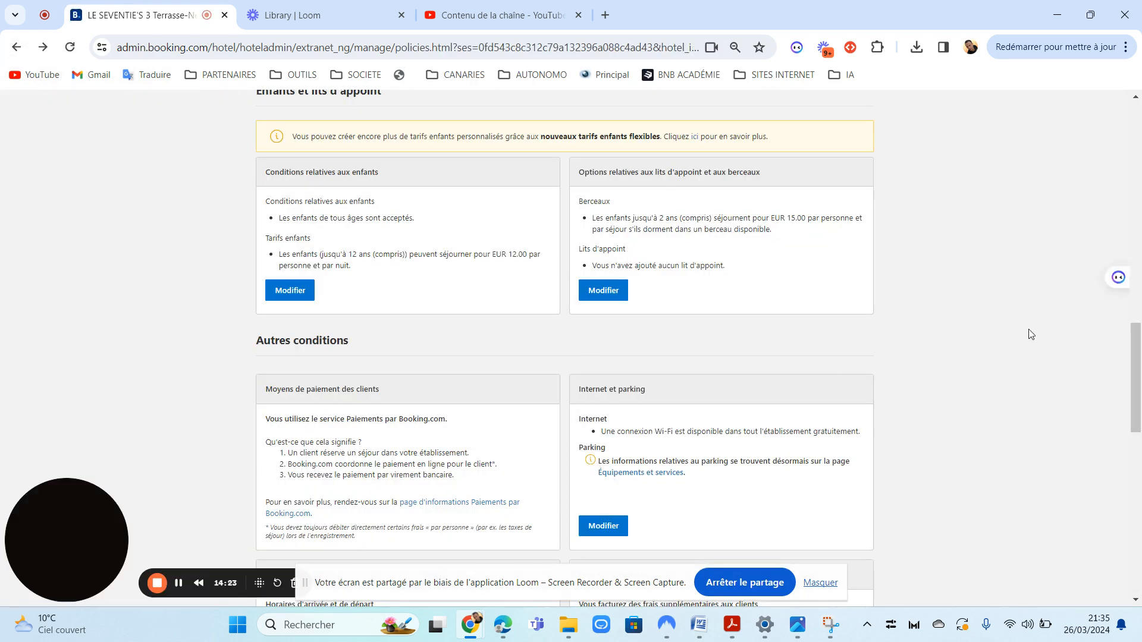
Review the Internet connection settings and the available connection locations, and close them without saving
{"action": "left_click_drag", "start_coordinate": [1139, 341], "coordinate": [1140, 392]}
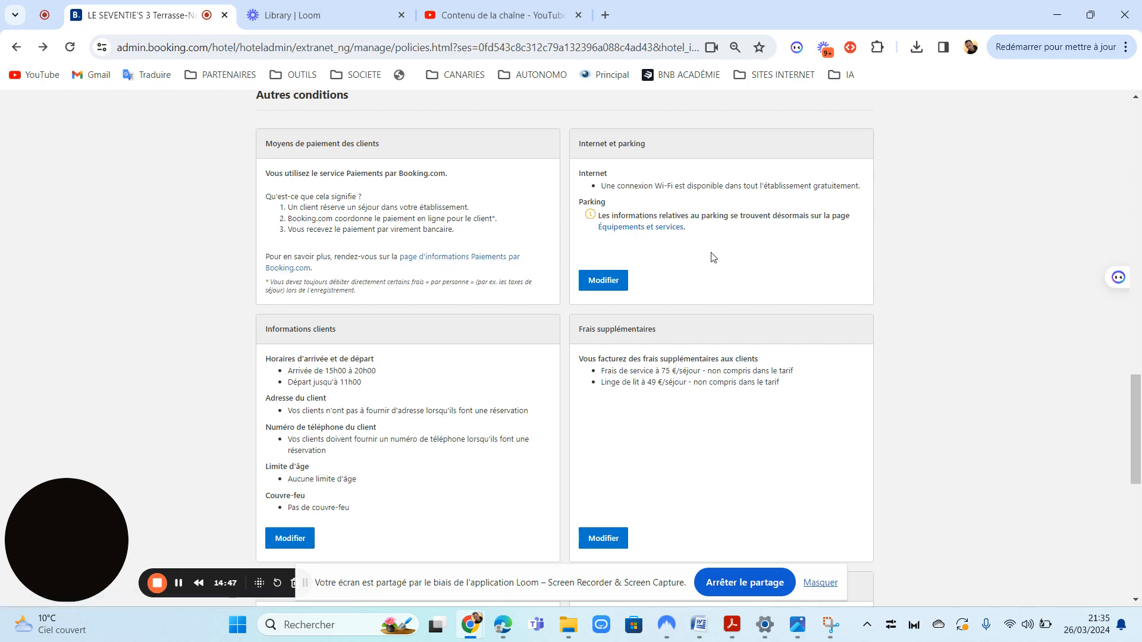
{"action": "left_click", "coordinate": [612, 281]}
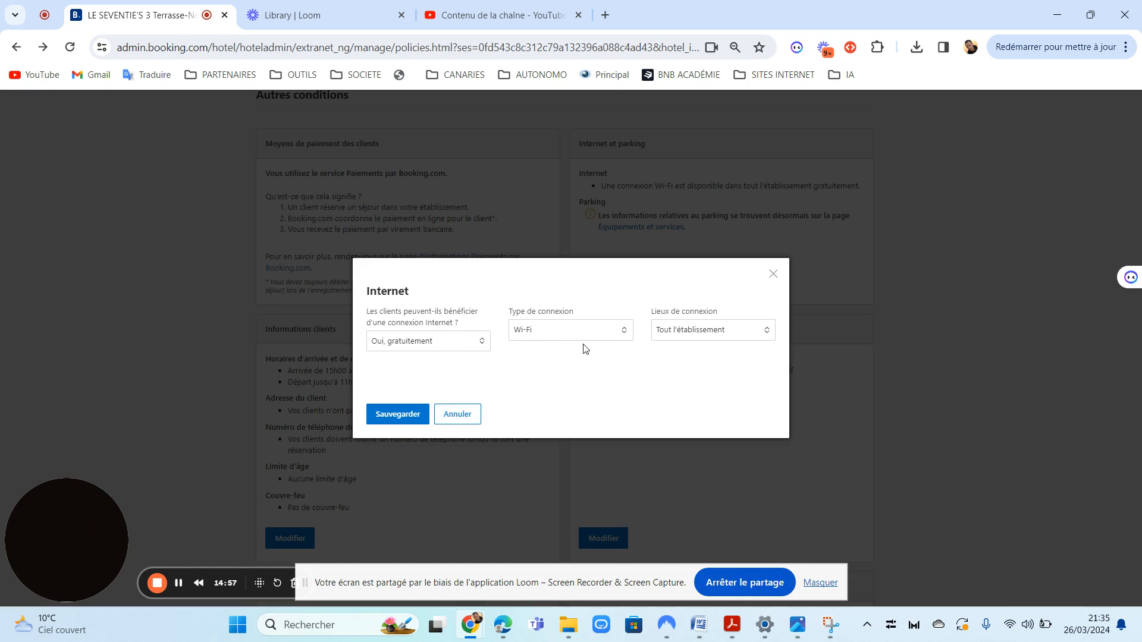
{"action": "right_click", "coordinate": [699, 335]}
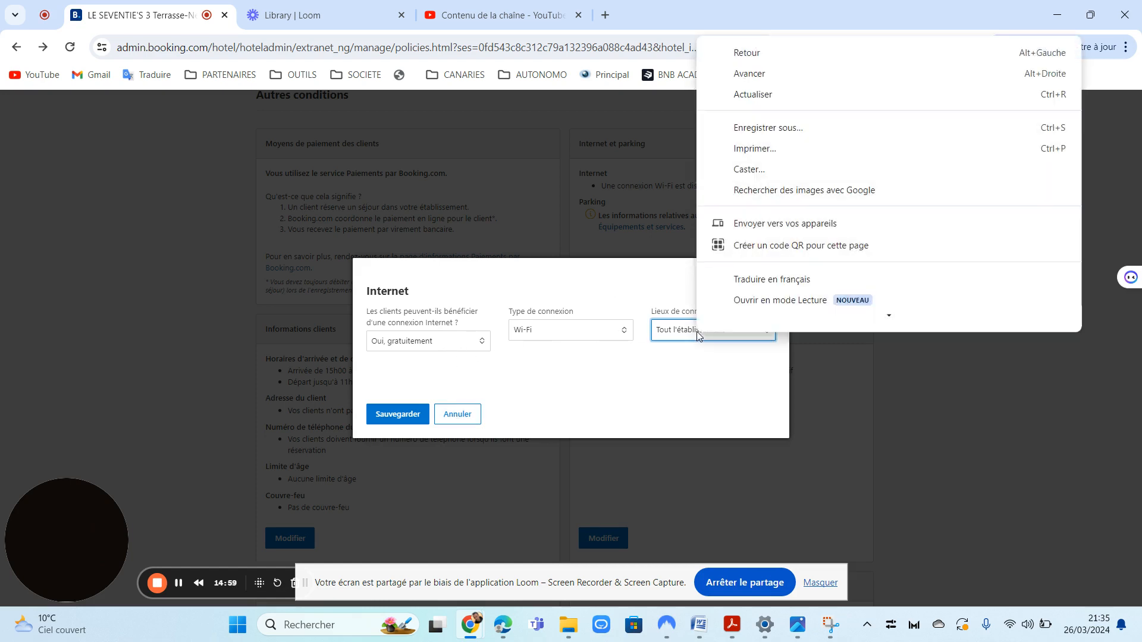
{"action": "left_click", "coordinate": [666, 334]}
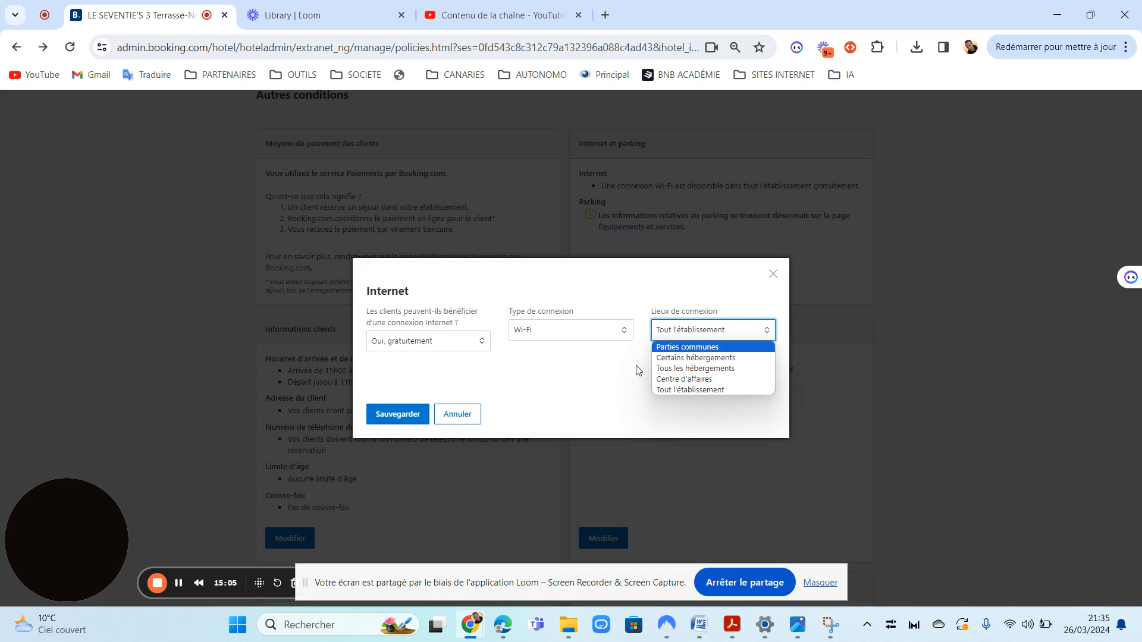
{"action": "left_click", "coordinate": [603, 392]}
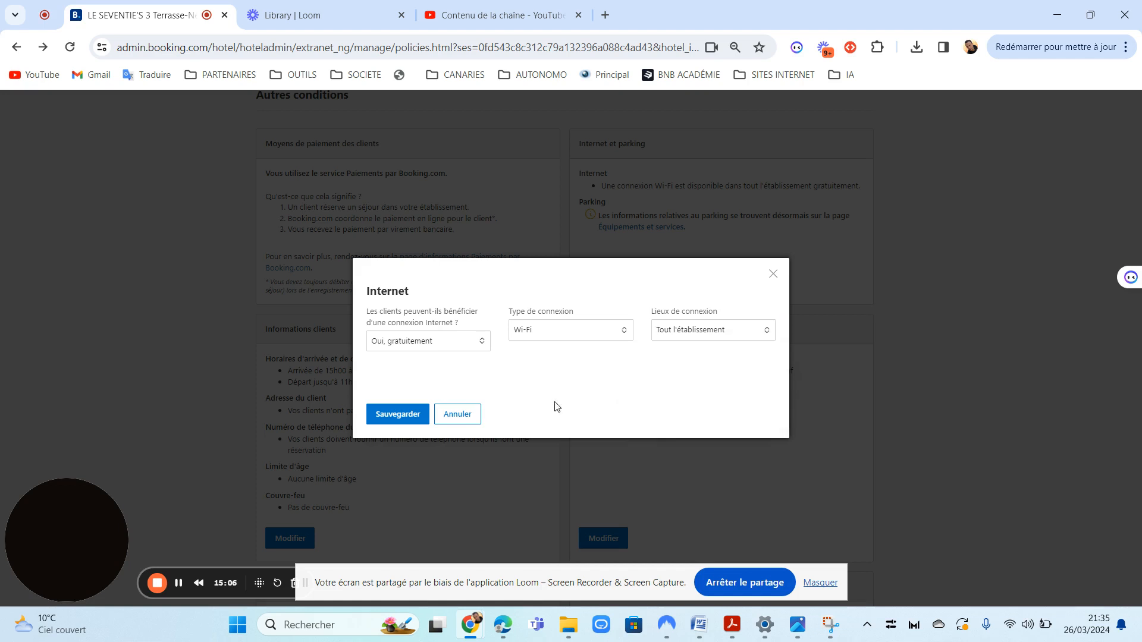
{"action": "left_click", "coordinate": [458, 415]}
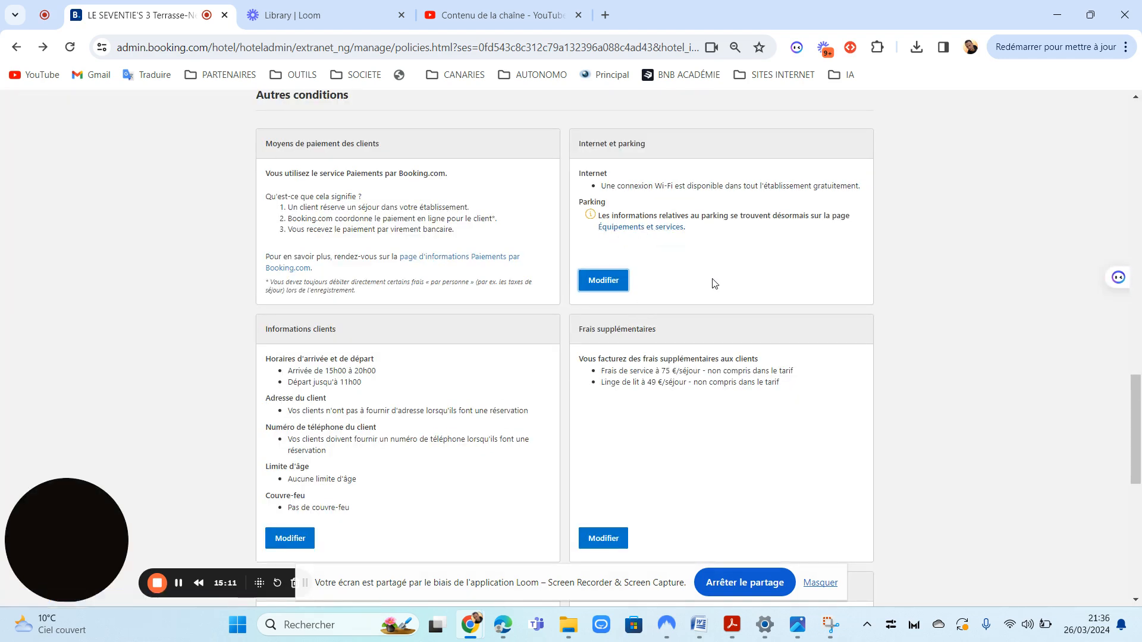
View the Équipements et services page linked for parking, and return to the guest information section of the Conditions page
{"action": "left_click", "coordinate": [649, 232]}
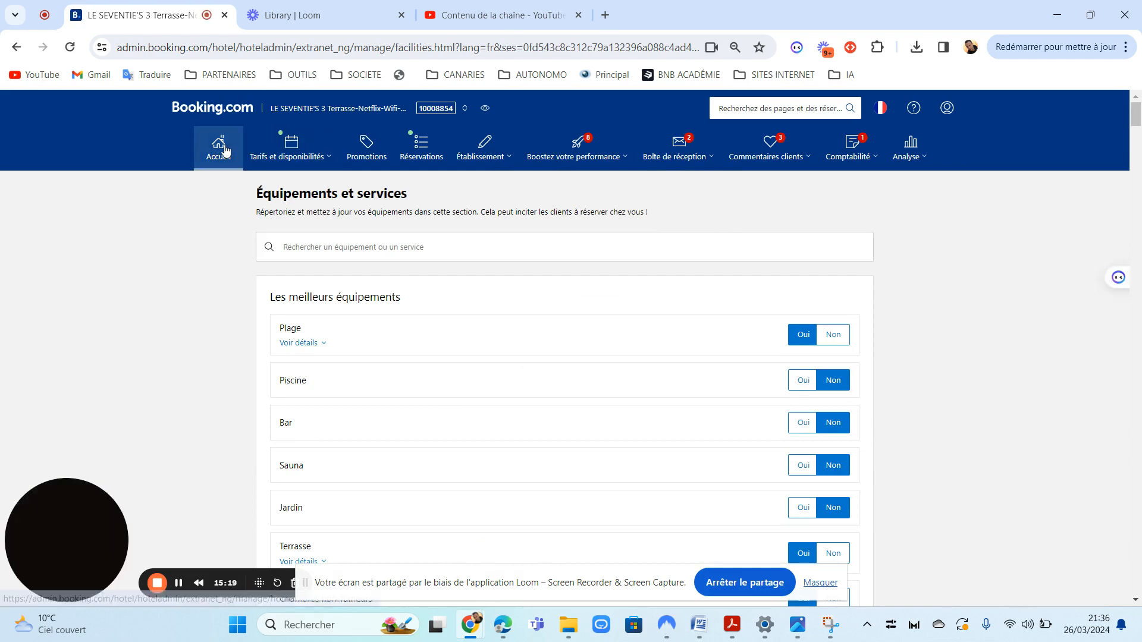
{"action": "left_click", "coordinate": [16, 46]}
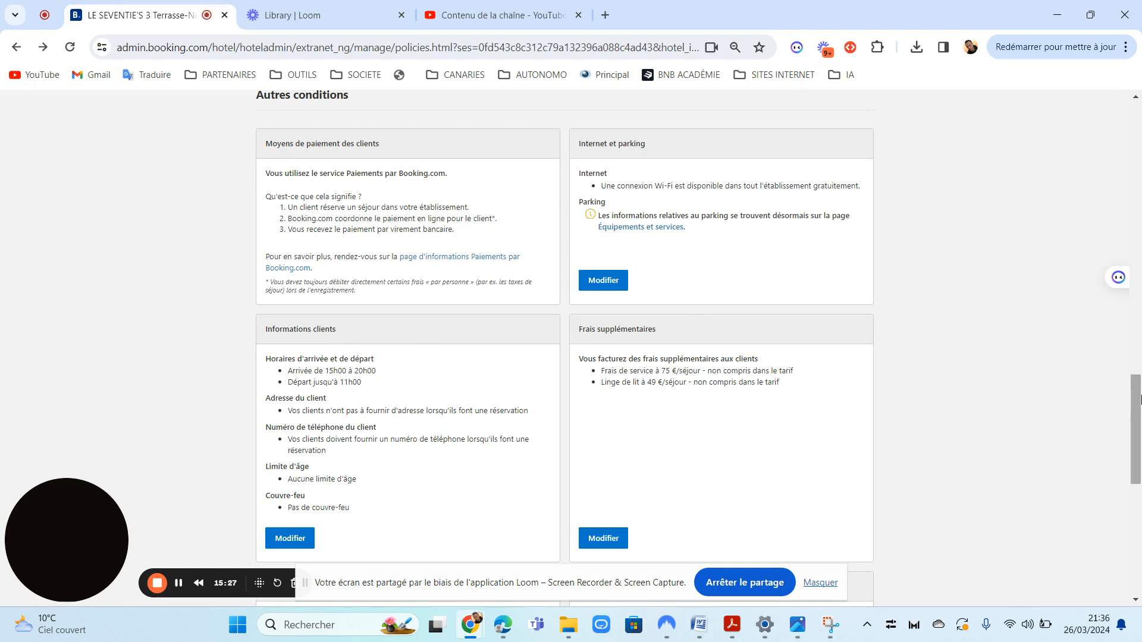
{"action": "scroll", "coordinate": [1130, 414], "scroll_direction": "down", "scroll_amount": 2}
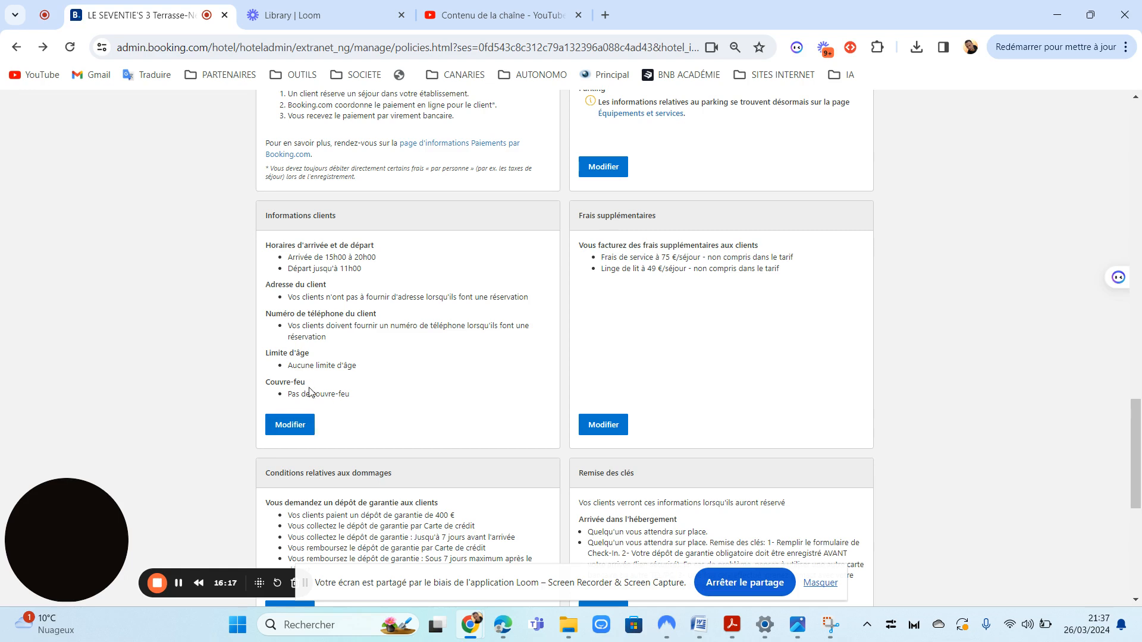
Open the guest information settings for editing and select 3:00 PM to 8:00 PM as the check-in window
{"action": "left_click", "coordinate": [305, 426]}
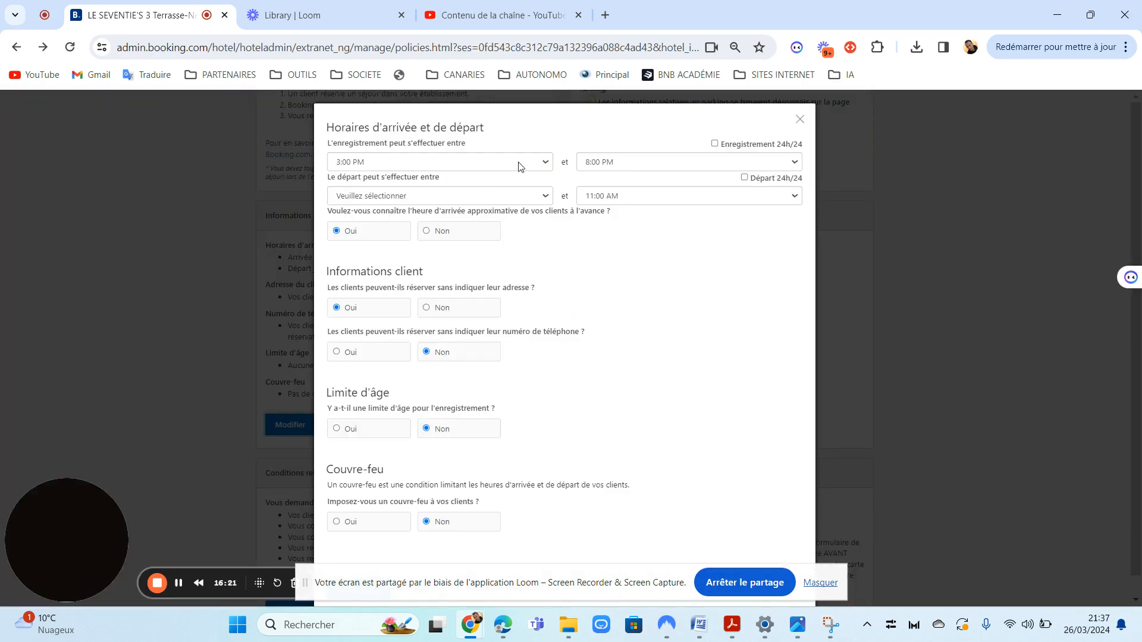
{"action": "left_click", "coordinate": [458, 162]}
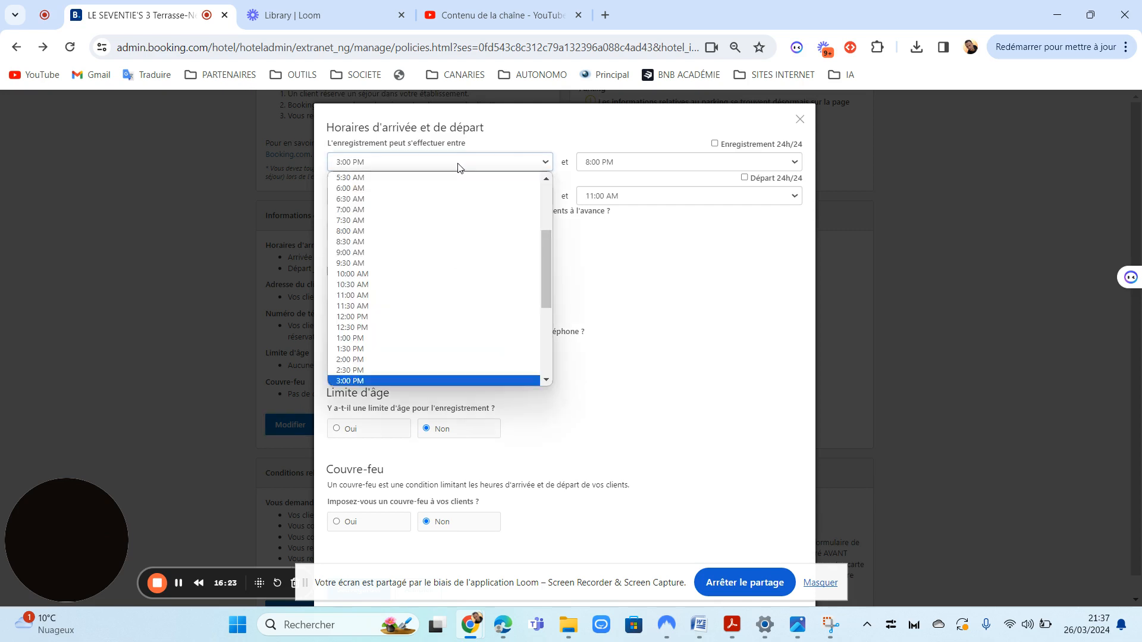
{"action": "left_click", "coordinate": [388, 381]}
{"action": "left_click", "coordinate": [601, 169]}
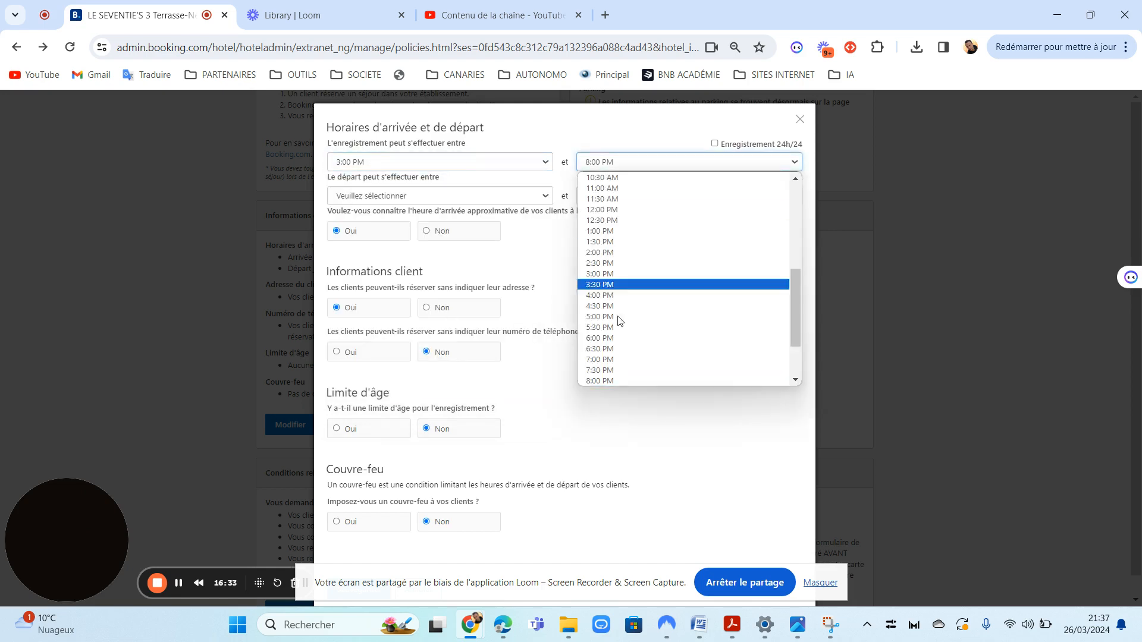
{"action": "left_click", "coordinate": [615, 379]}
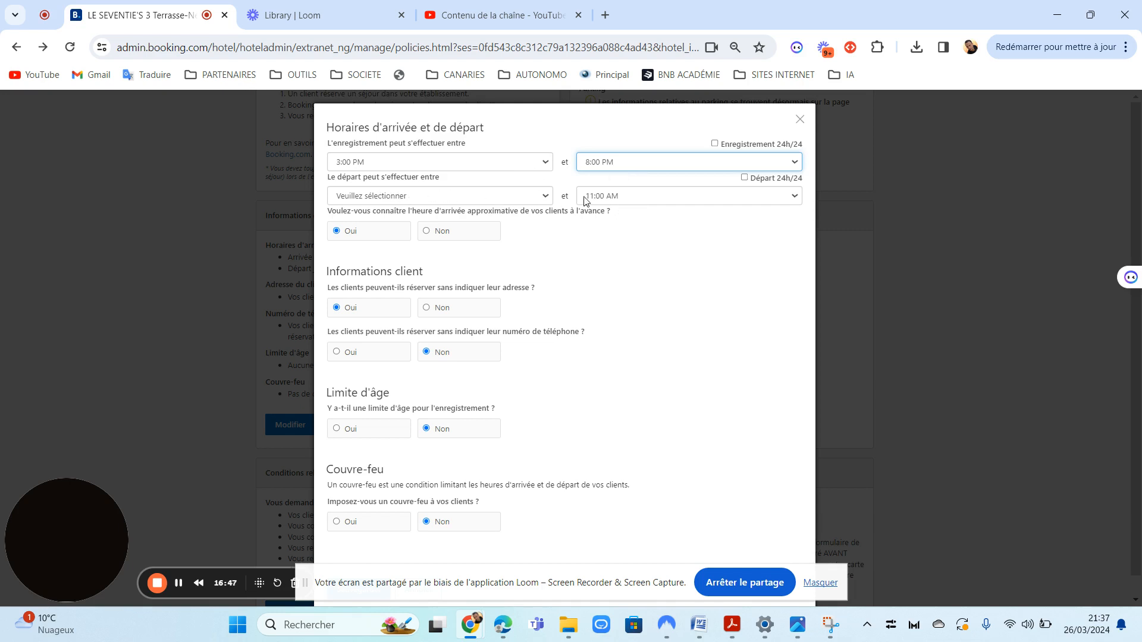
Review the earliest check-out time choices and the remaining guest information options, and close the settings without saving
{"action": "left_click", "coordinate": [487, 198]}
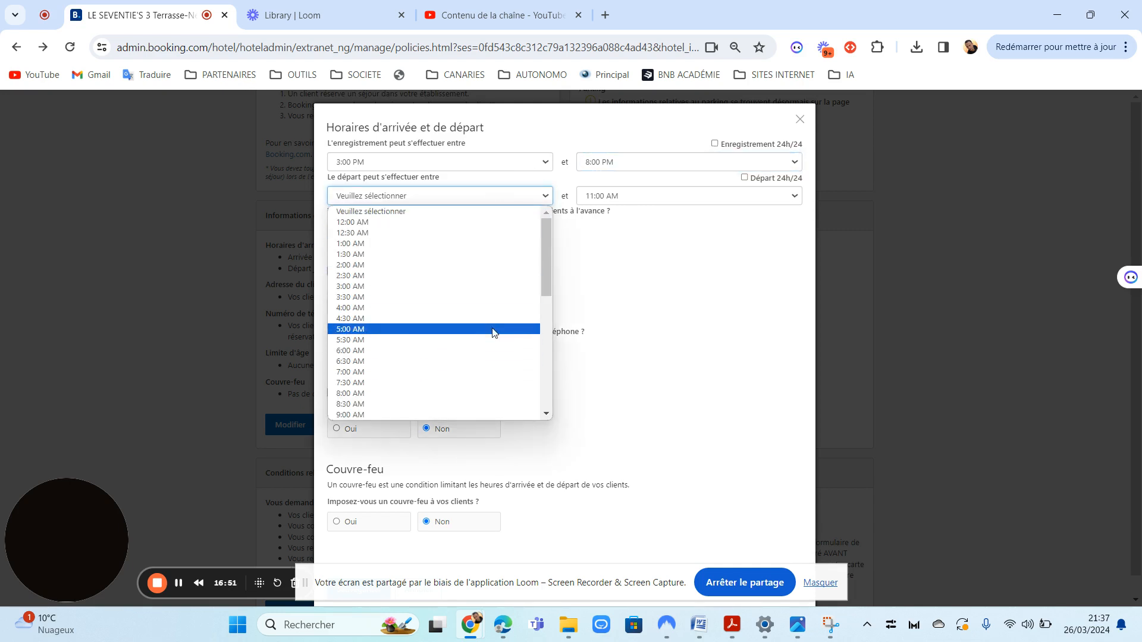
{"action": "left_click_drag", "start_coordinate": [544, 276], "coordinate": [541, 289]}
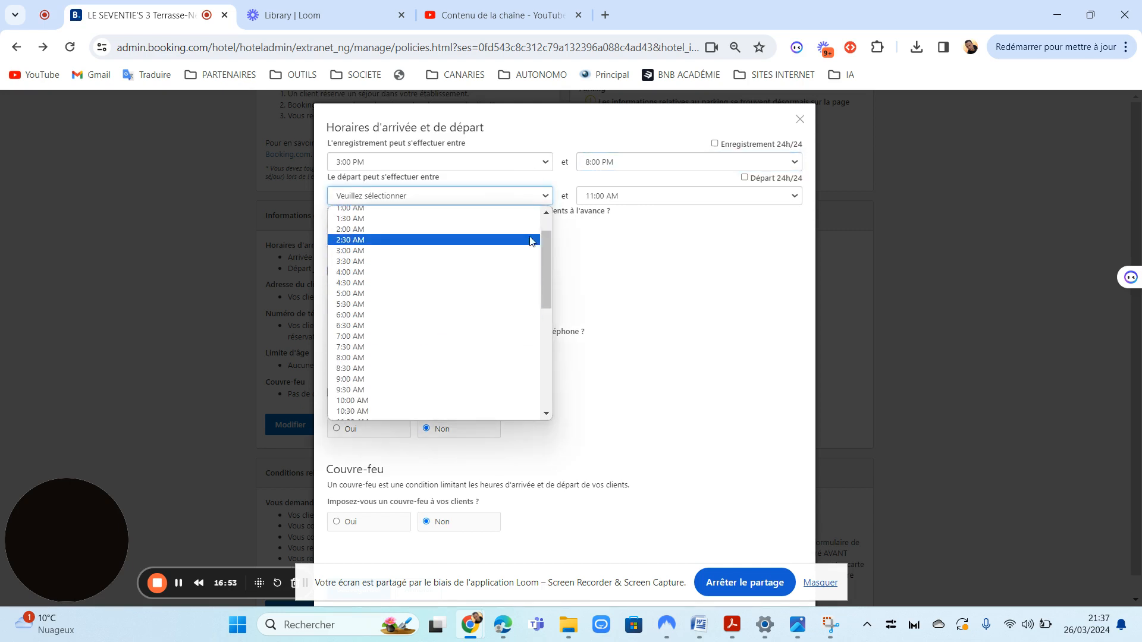
{"action": "left_click", "coordinate": [635, 266]}
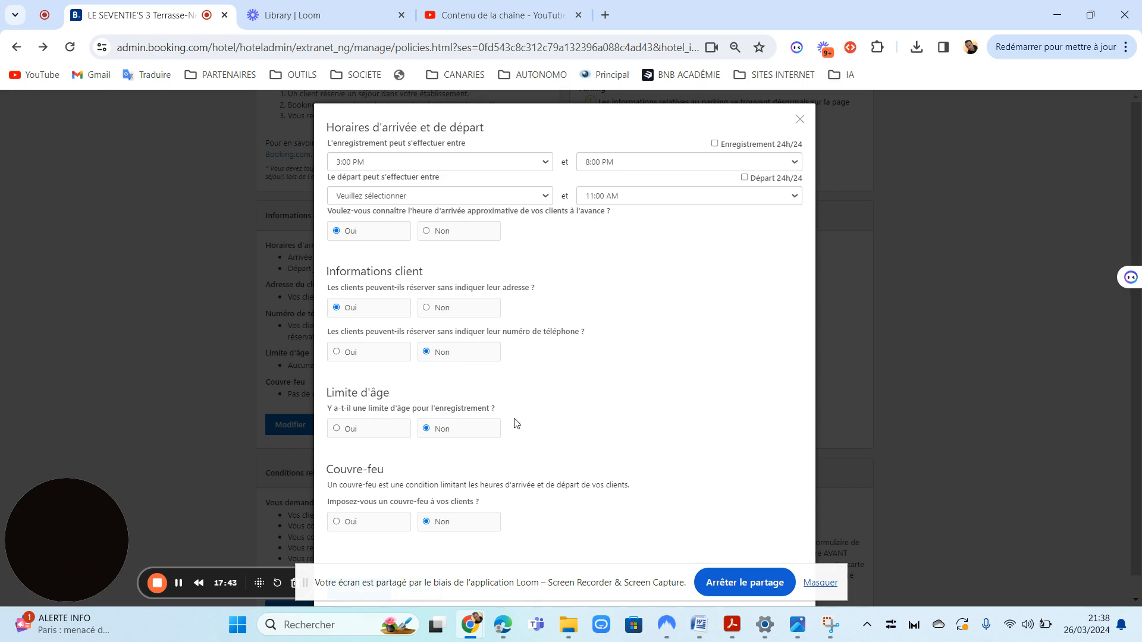
{"action": "left_click", "coordinate": [871, 348]}
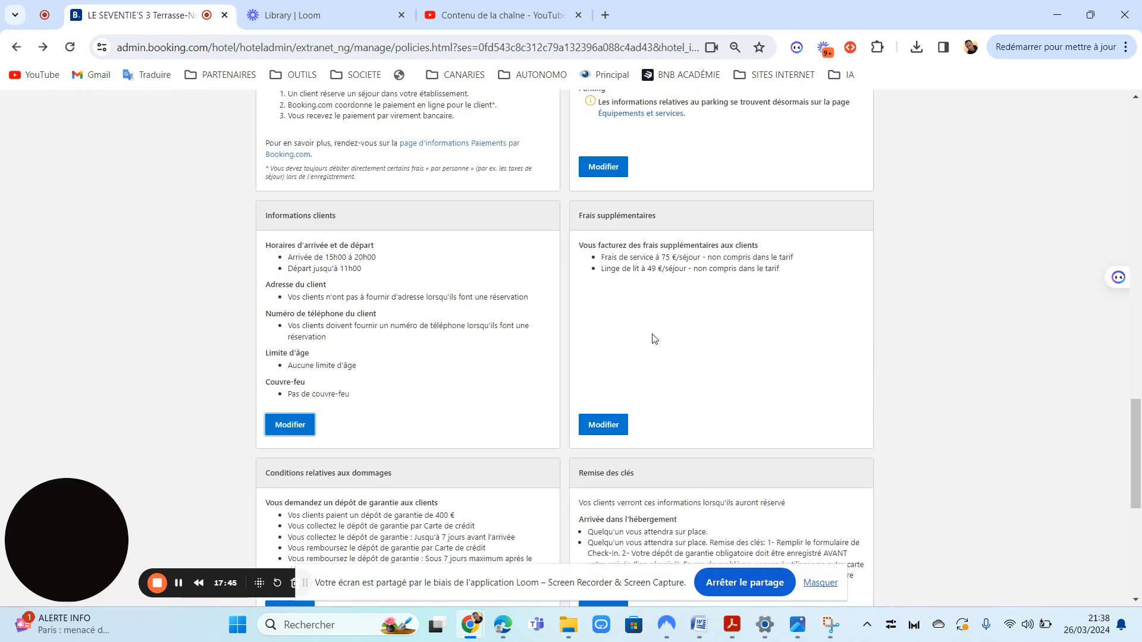
Reopen the guest information settings, try enabling a check-in age limit with minimum age 18, and review the maximum age choices
{"action": "left_click", "coordinate": [304, 424]}
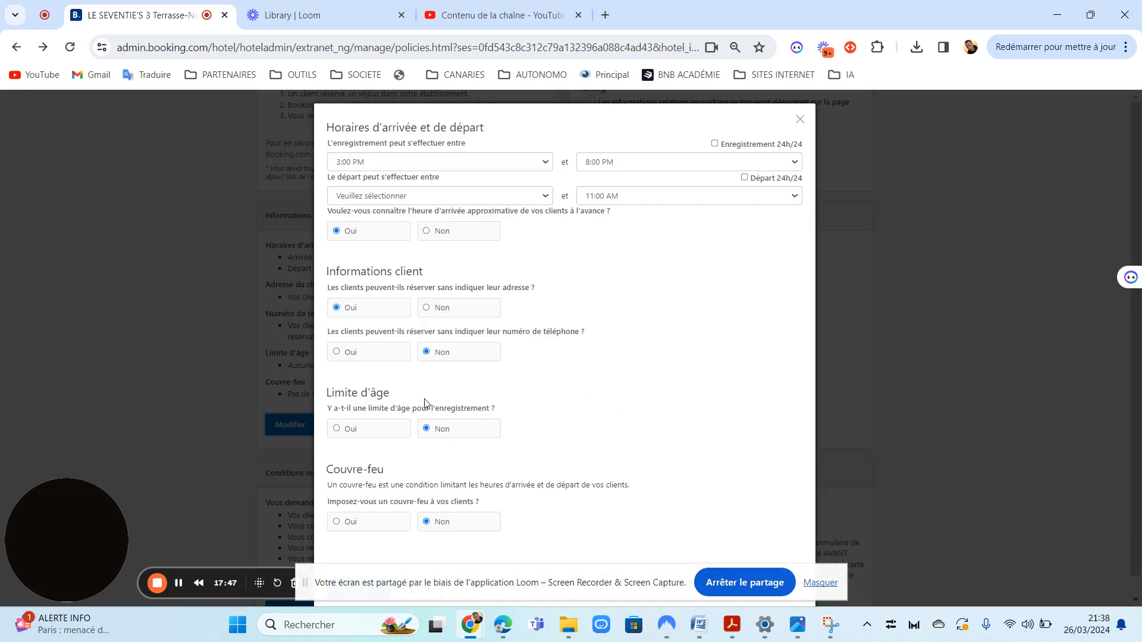
{"action": "left_click", "coordinate": [356, 439]}
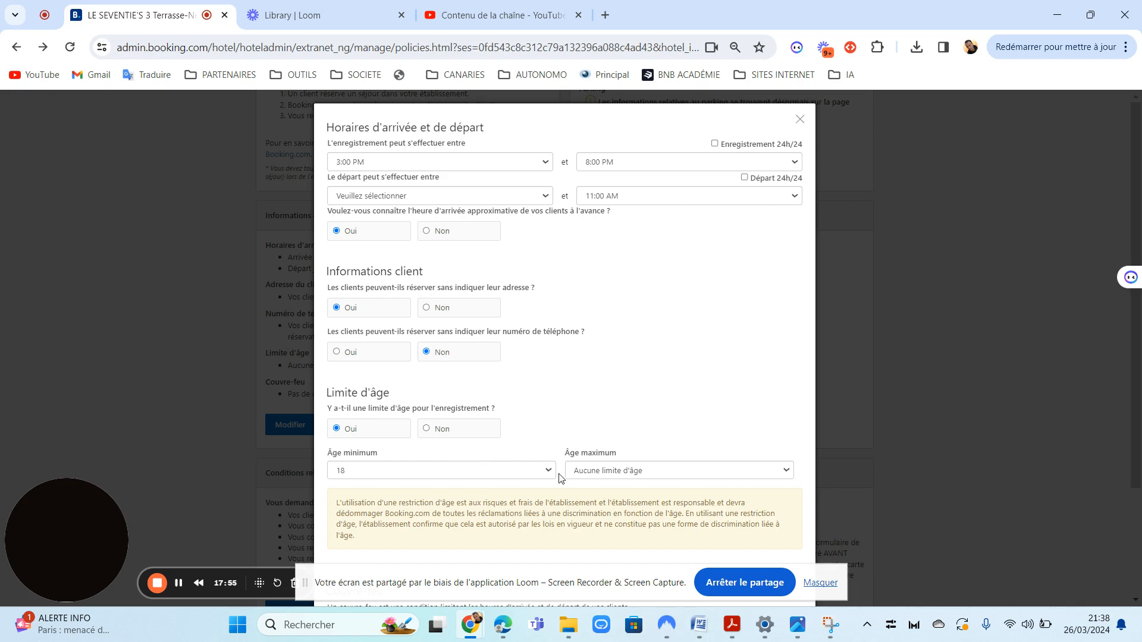
{"action": "left_click", "coordinate": [450, 431]}
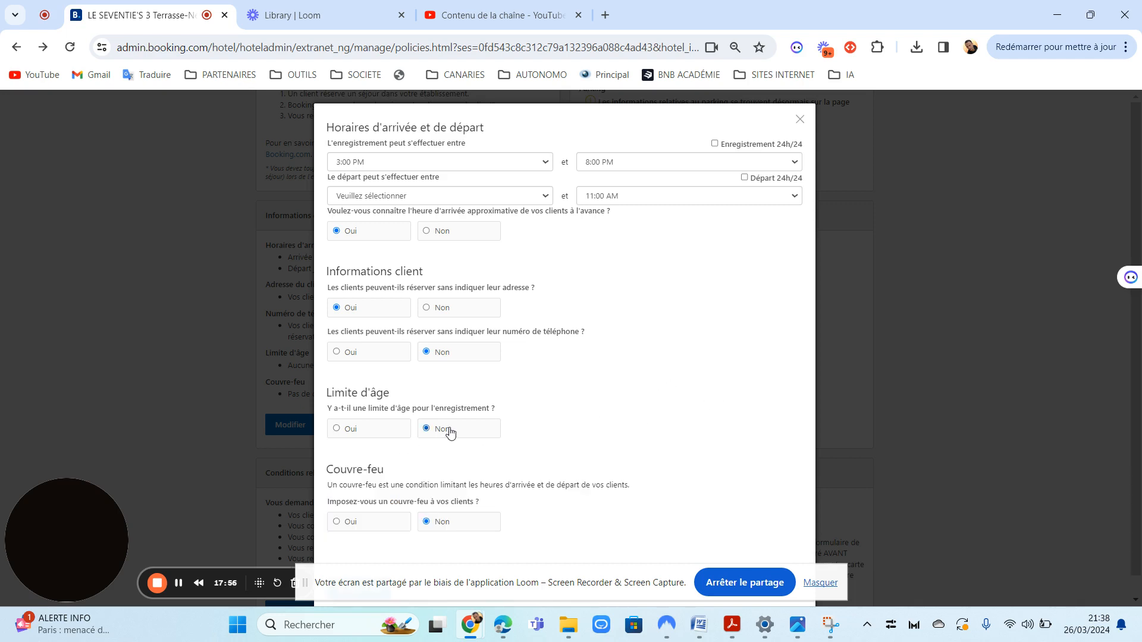
{"action": "left_click", "coordinate": [353, 437]}
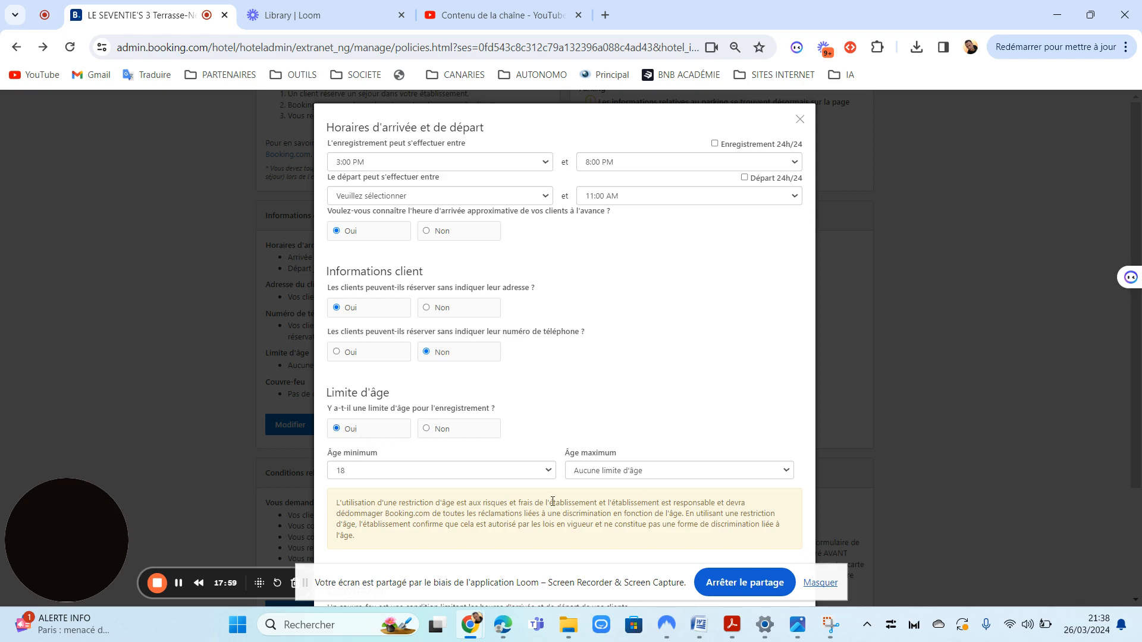
{"action": "left_click", "coordinate": [635, 469]}
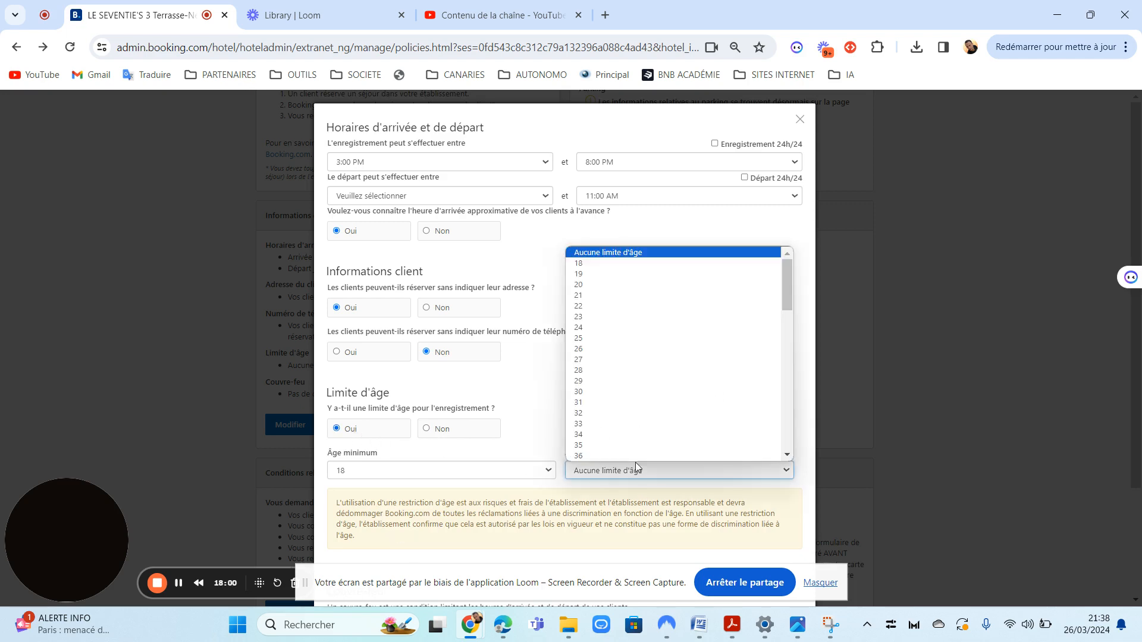
{"action": "left_click", "coordinate": [551, 428]}
{"action": "scroll", "coordinate": [603, 393], "scroll_direction": "down", "scroll_amount": 3}
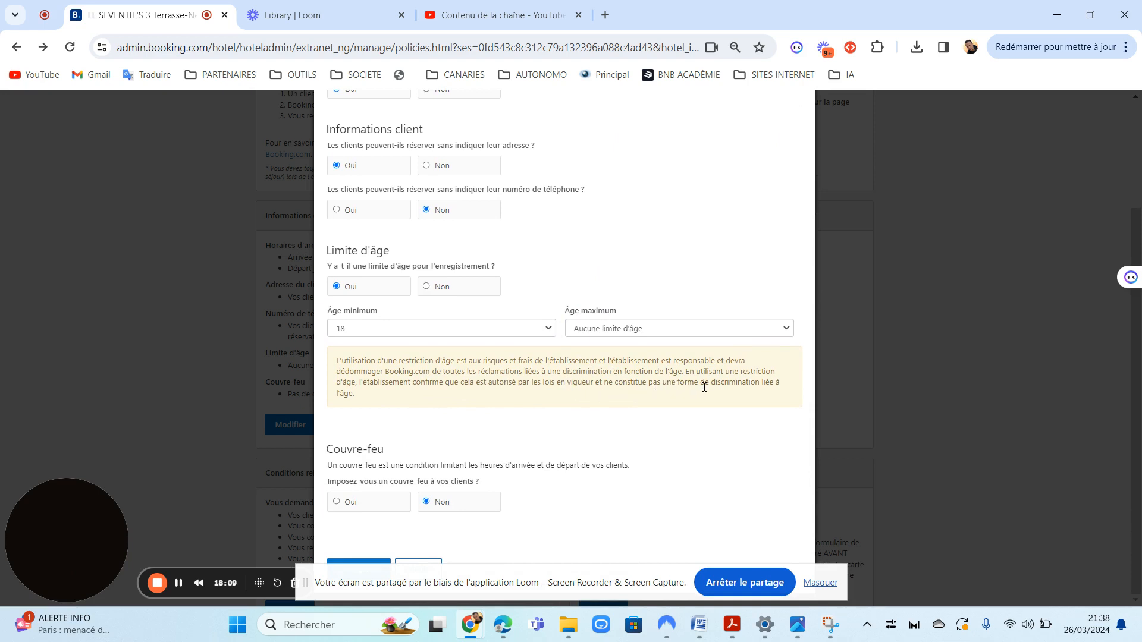
Set the check-in age limit to Non and cancel editing the guest information settings
{"action": "left_click", "coordinate": [430, 290]}
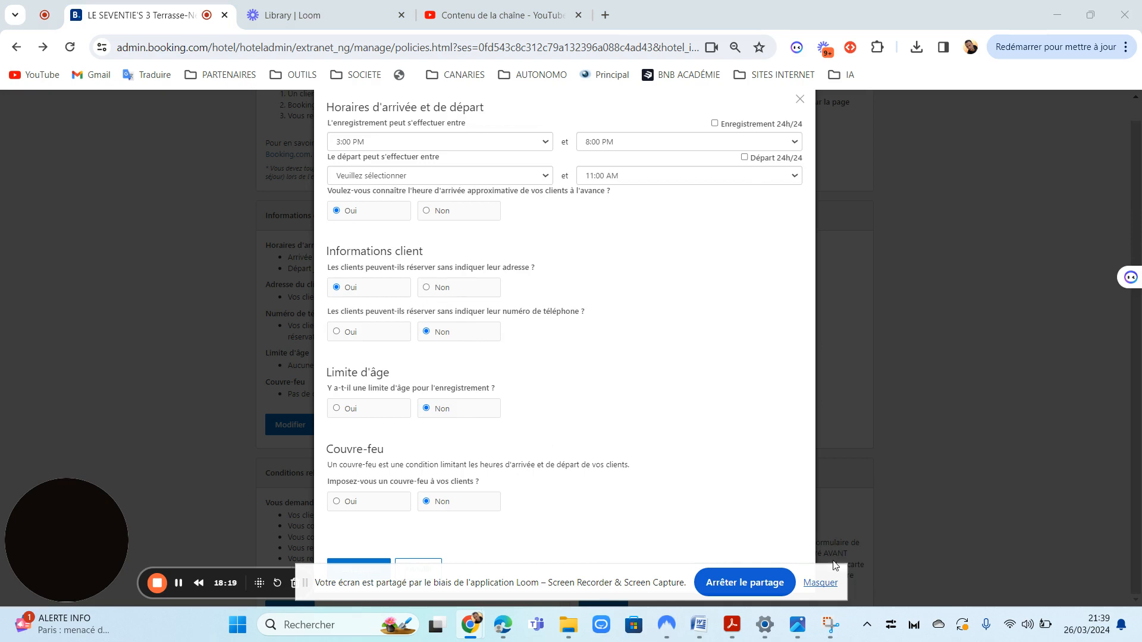
{"action": "left_click", "coordinate": [430, 561]}
{"action": "left_click", "coordinate": [622, 154]}
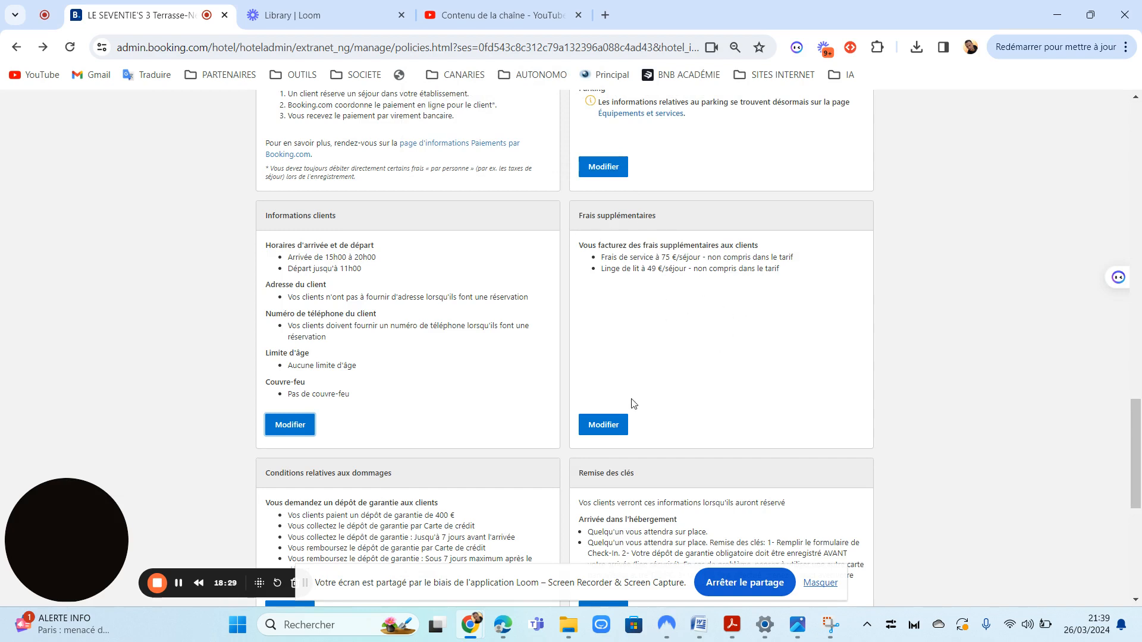
Open the additional fees for editing and change the first fee's type to Ménage
{"action": "left_click", "coordinate": [614, 433]}
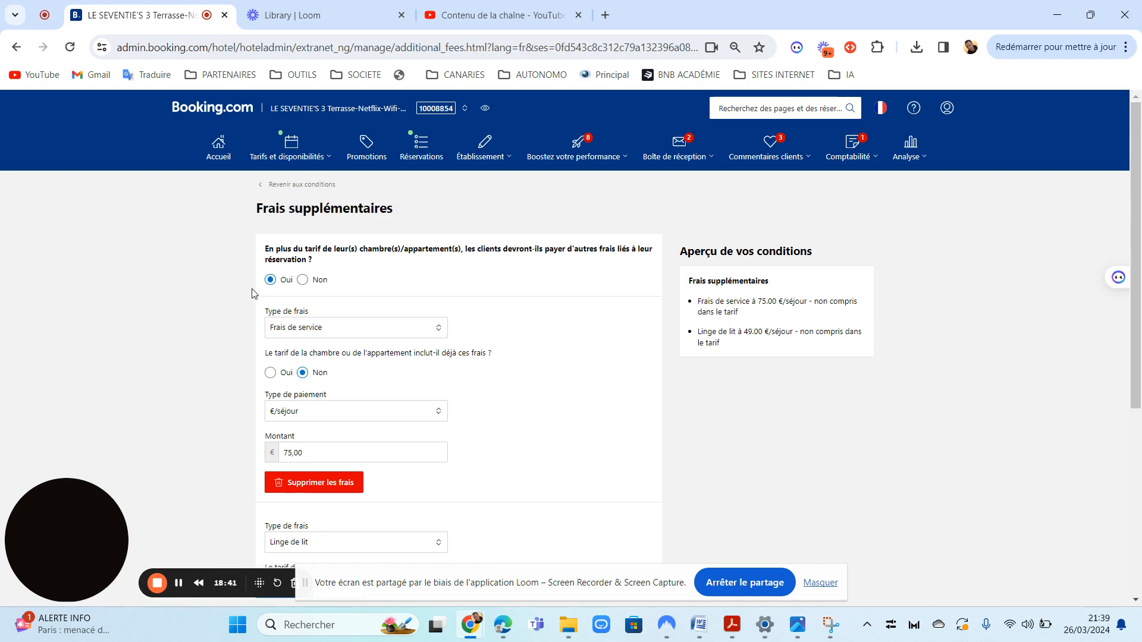
{"action": "left_click", "coordinate": [285, 333]}
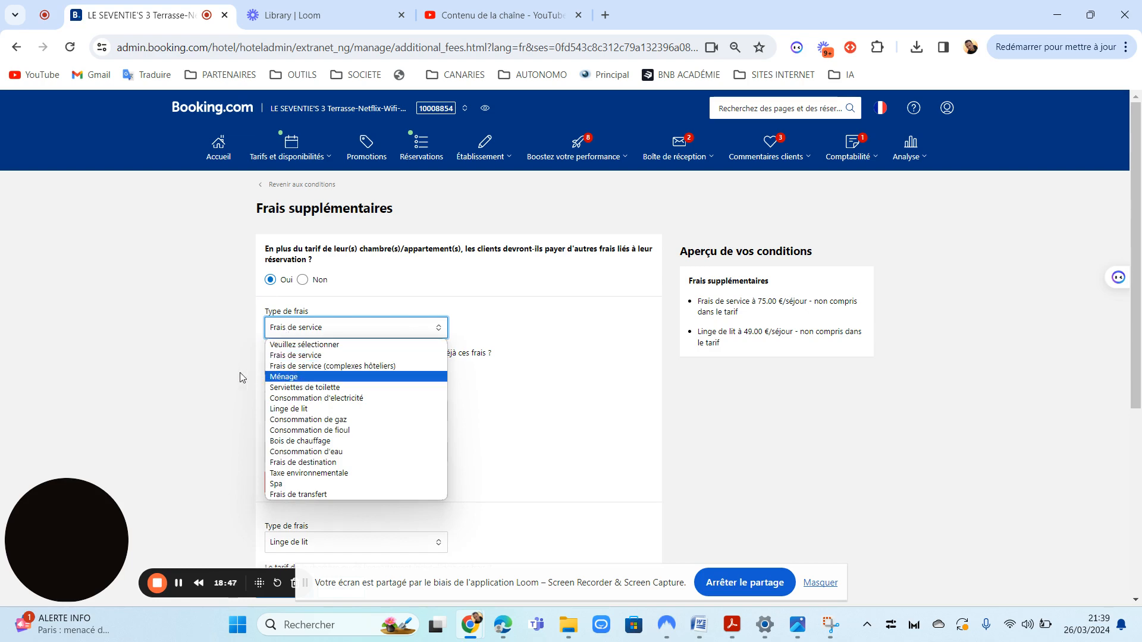
{"action": "left_click", "coordinate": [212, 362]}
{"action": "left_click", "coordinate": [312, 336]}
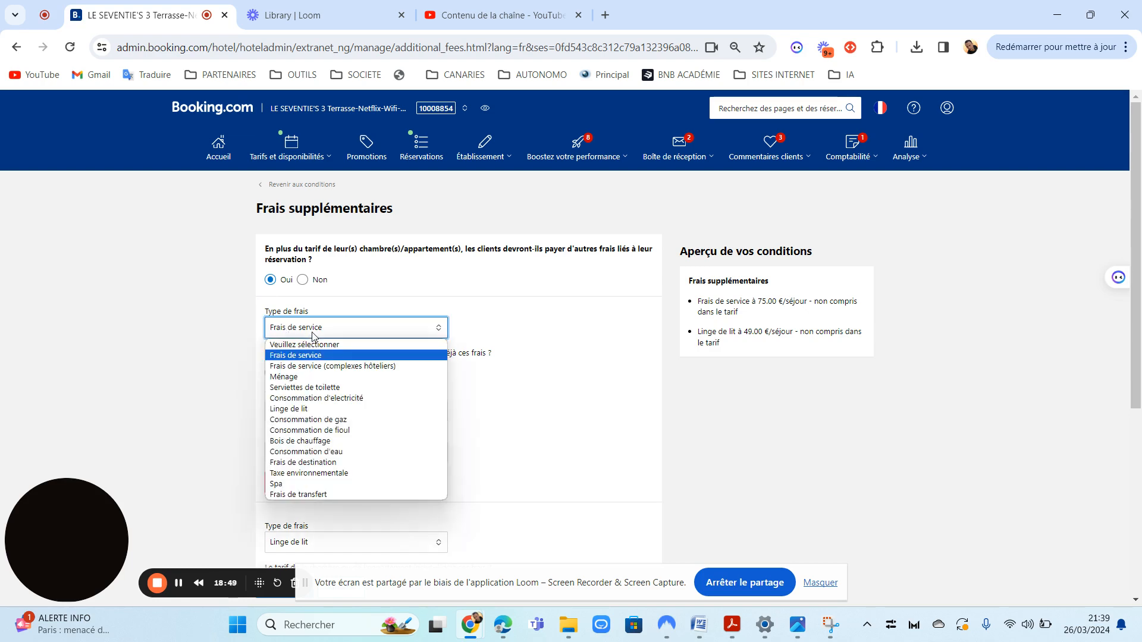
{"action": "left_click", "coordinate": [306, 377]}
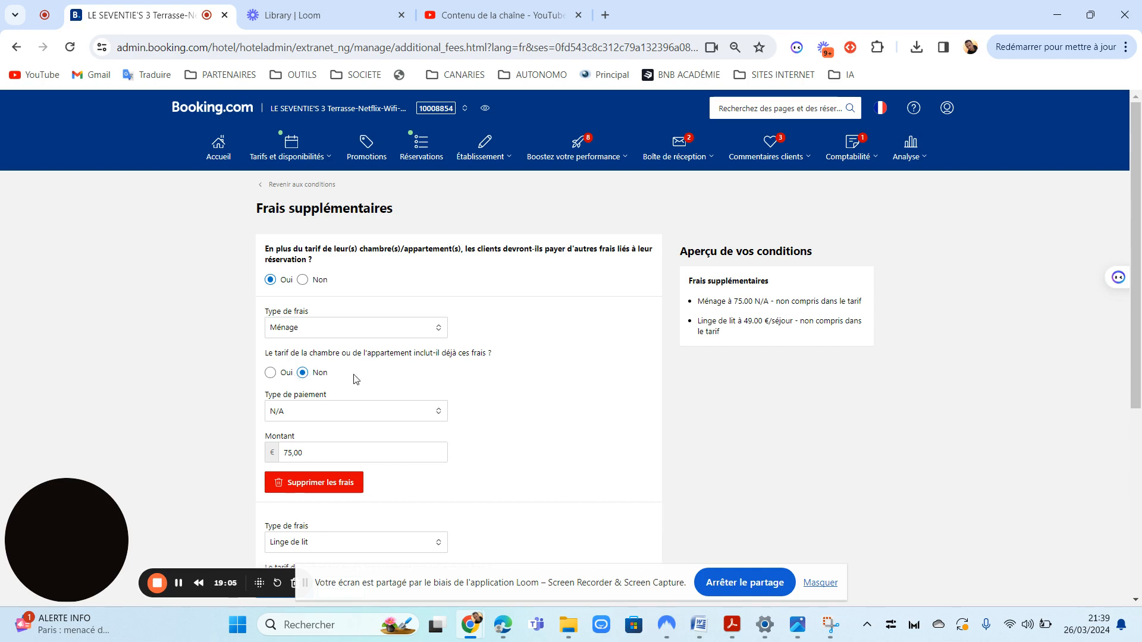
Review the payment type choices for the Ménage fee and set it to €/séjour
{"action": "left_click", "coordinate": [350, 411]}
{"action": "left_click", "coordinate": [529, 399]}
{"action": "left_click", "coordinate": [284, 419]}
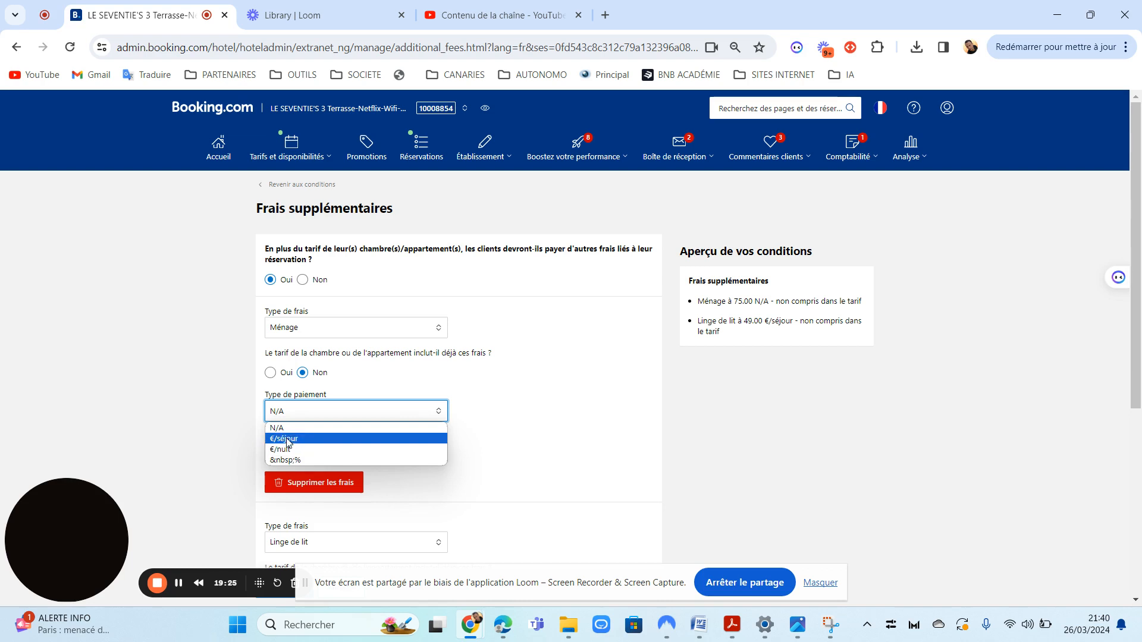
{"action": "left_click", "coordinate": [251, 421]}
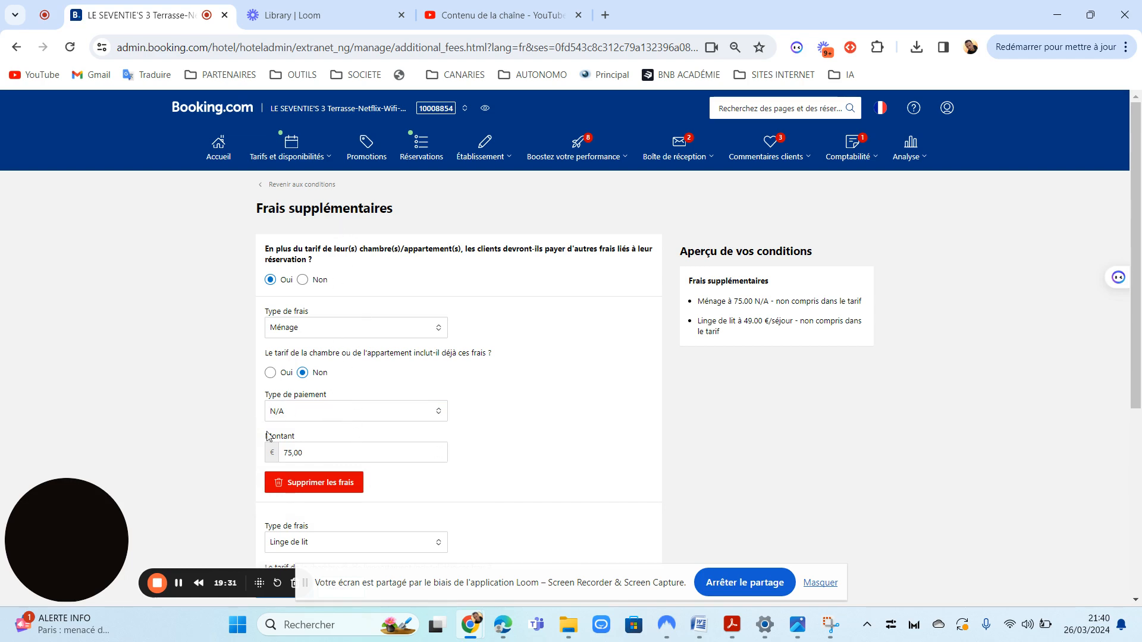
{"action": "left_click", "coordinate": [338, 412]}
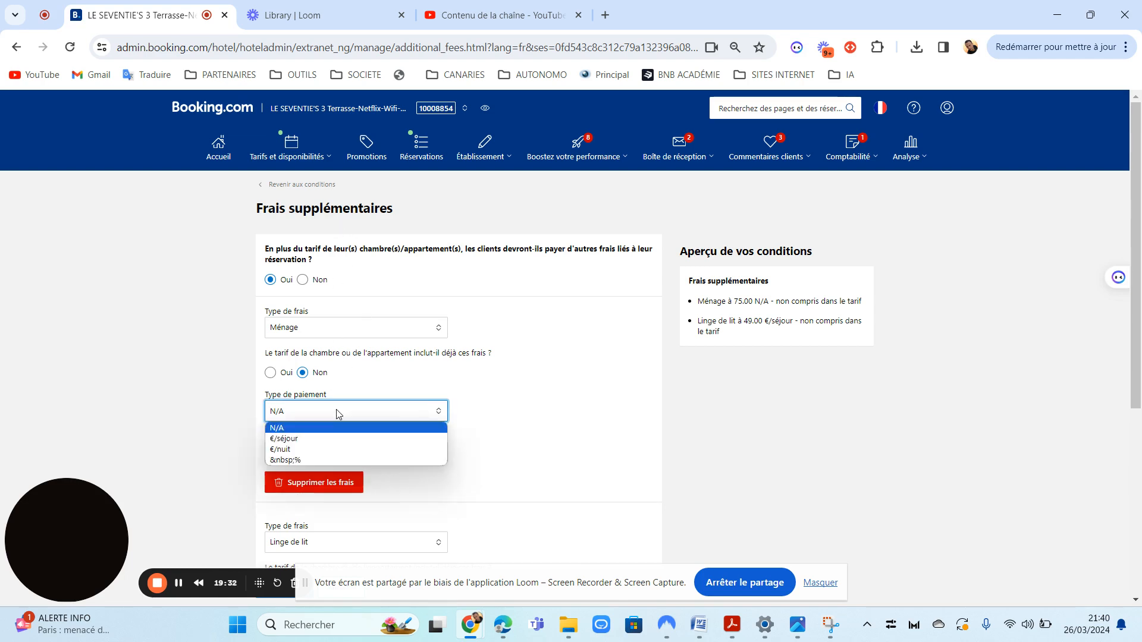
{"action": "left_click", "coordinate": [245, 412]}
{"action": "left_click", "coordinate": [304, 413]}
{"action": "left_click", "coordinate": [293, 439]}
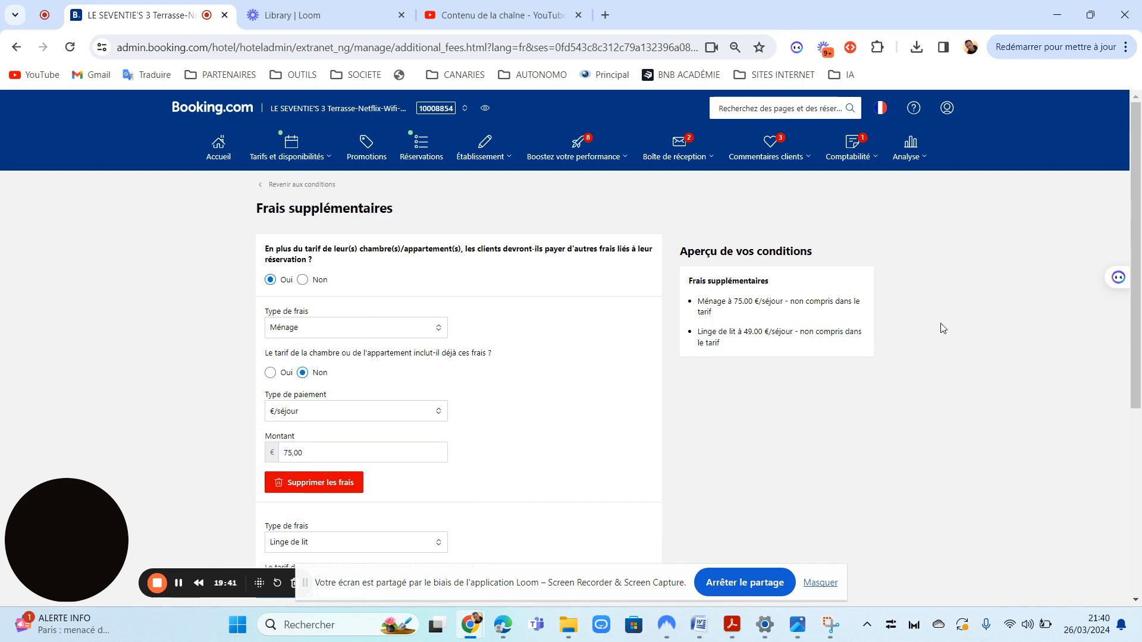
Add another fee type, delete the empty fee entry, and save the additional fees
{"action": "scroll", "coordinate": [390, 322], "scroll_direction": "down", "scroll_amount": 3}
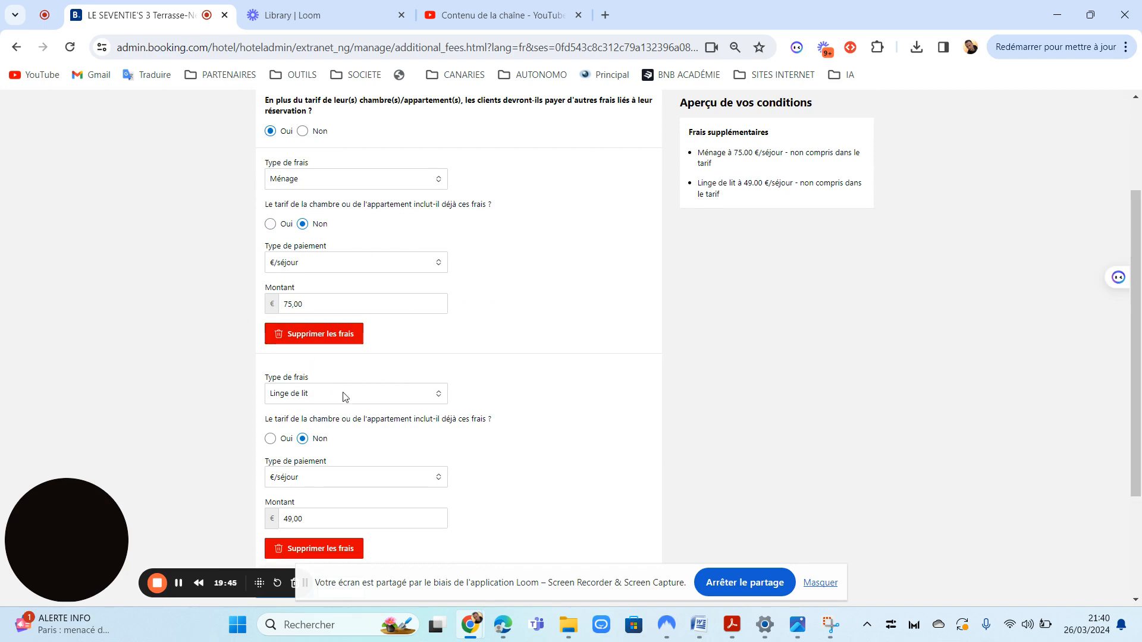
{"action": "left_click_drag", "start_coordinate": [1135, 378], "coordinate": [1135, 446]}
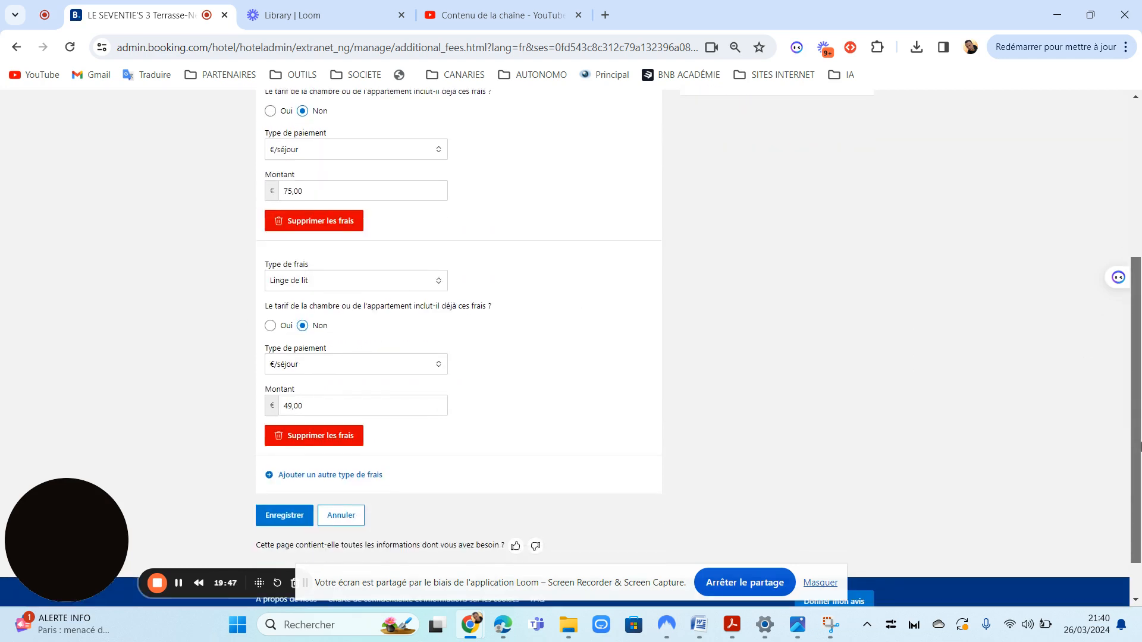
{"action": "left_click", "coordinate": [321, 477]}
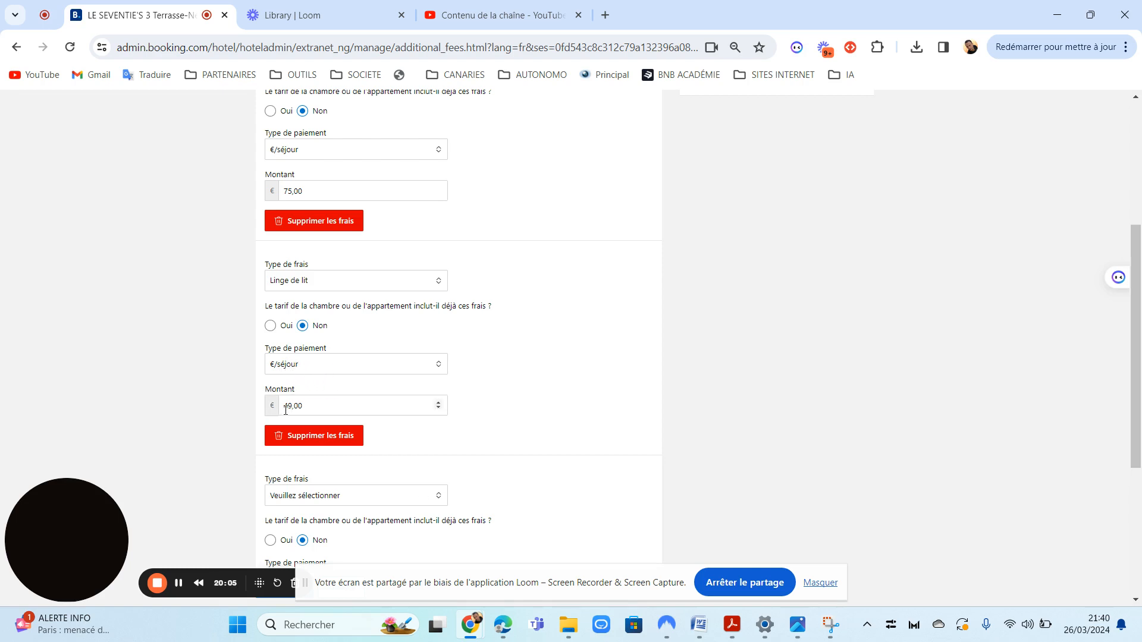
{"action": "scroll", "coordinate": [311, 382], "scroll_direction": "down", "scroll_amount": 2}
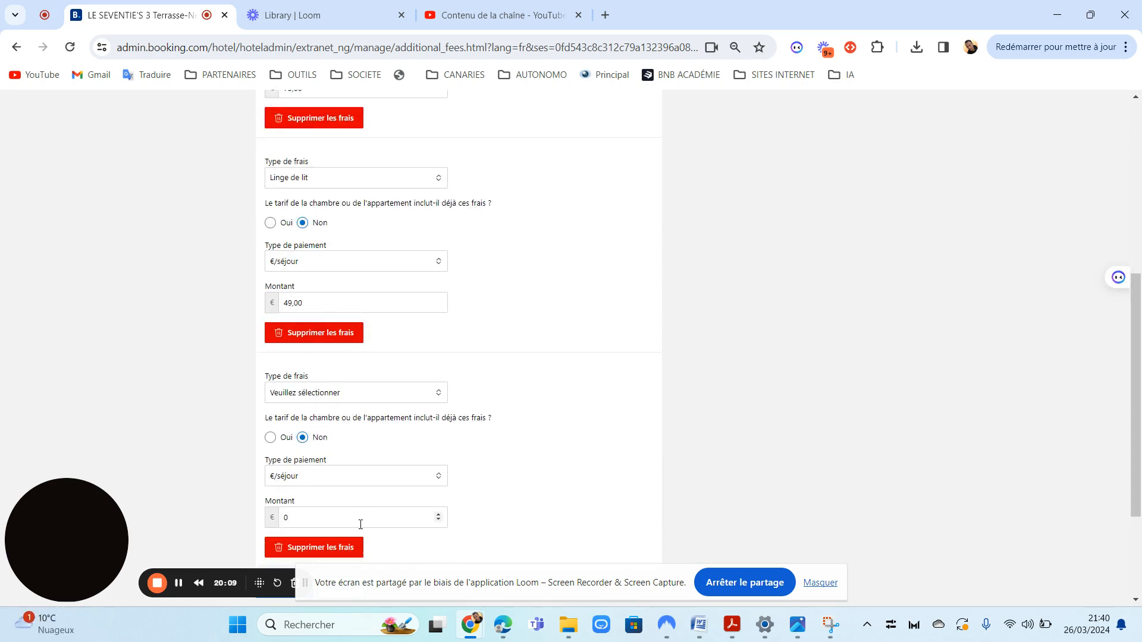
{"action": "left_click", "coordinate": [314, 549]}
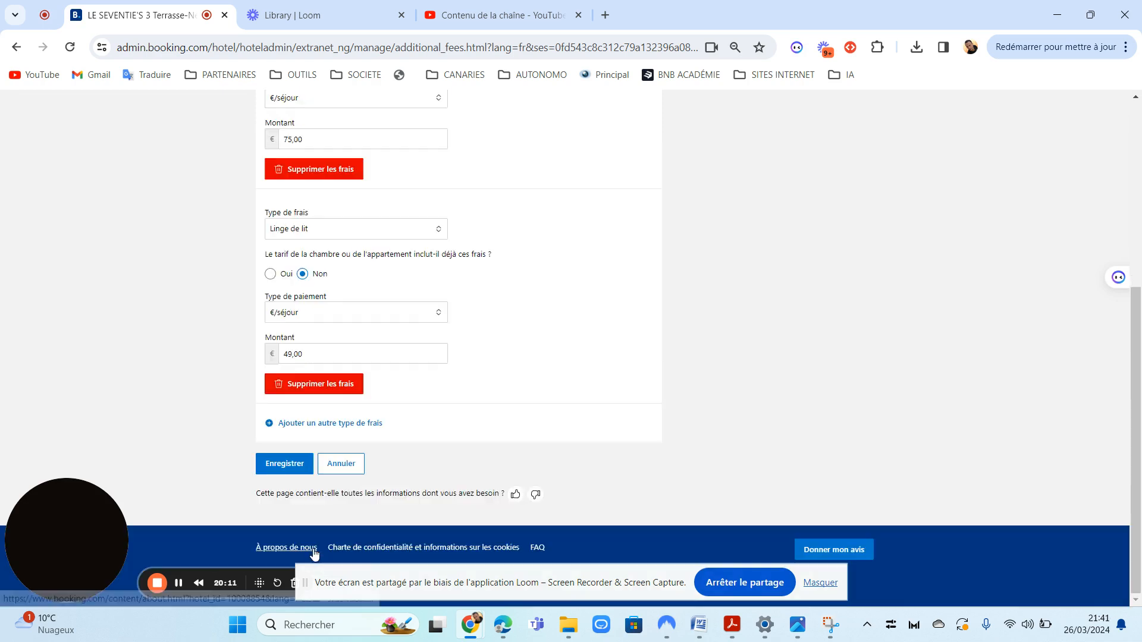
{"action": "left_click", "coordinate": [283, 464]}
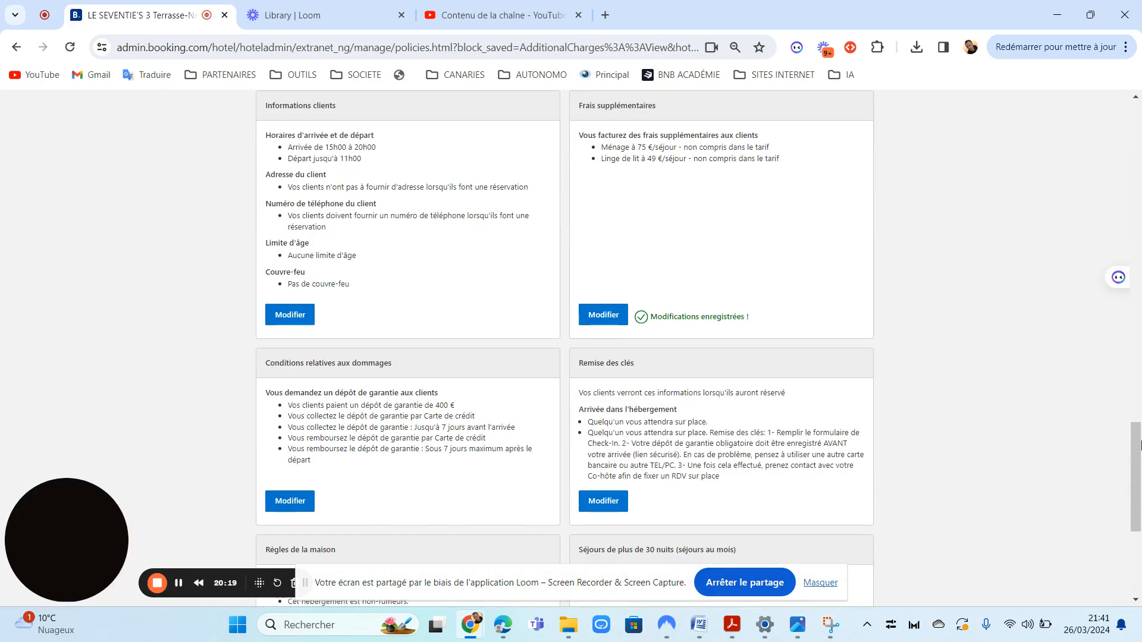
Open the damage conditions for editing and review the security deposit management options, amount, and collection and refund settings
{"action": "left_click_drag", "start_coordinate": [1141, 455], "coordinate": [1140, 494]}
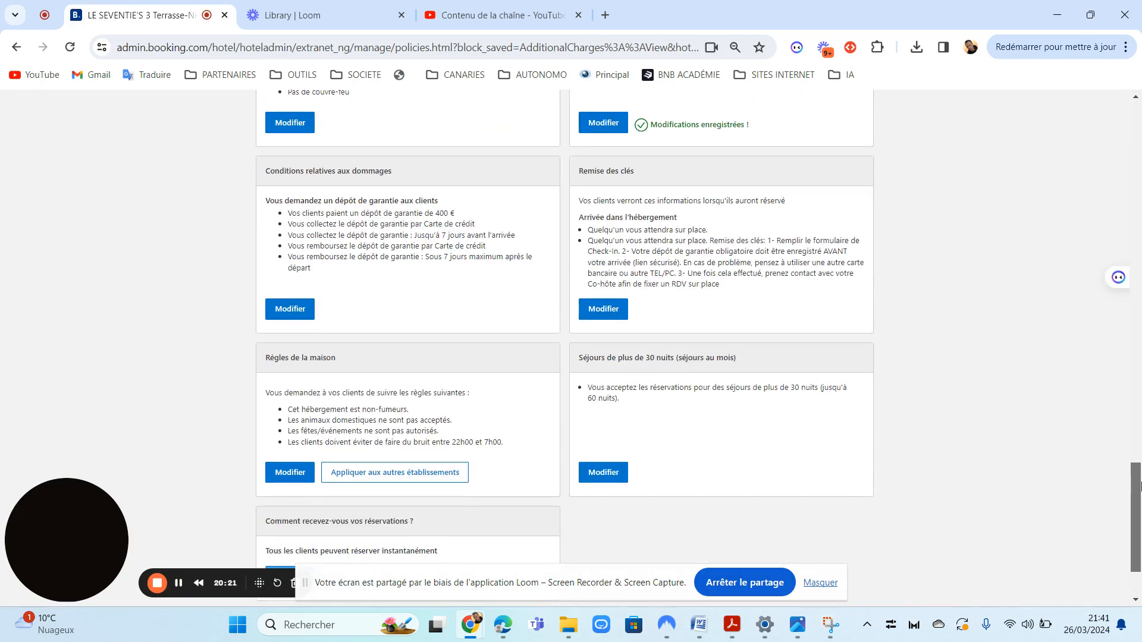
{"action": "left_click", "coordinate": [300, 314]}
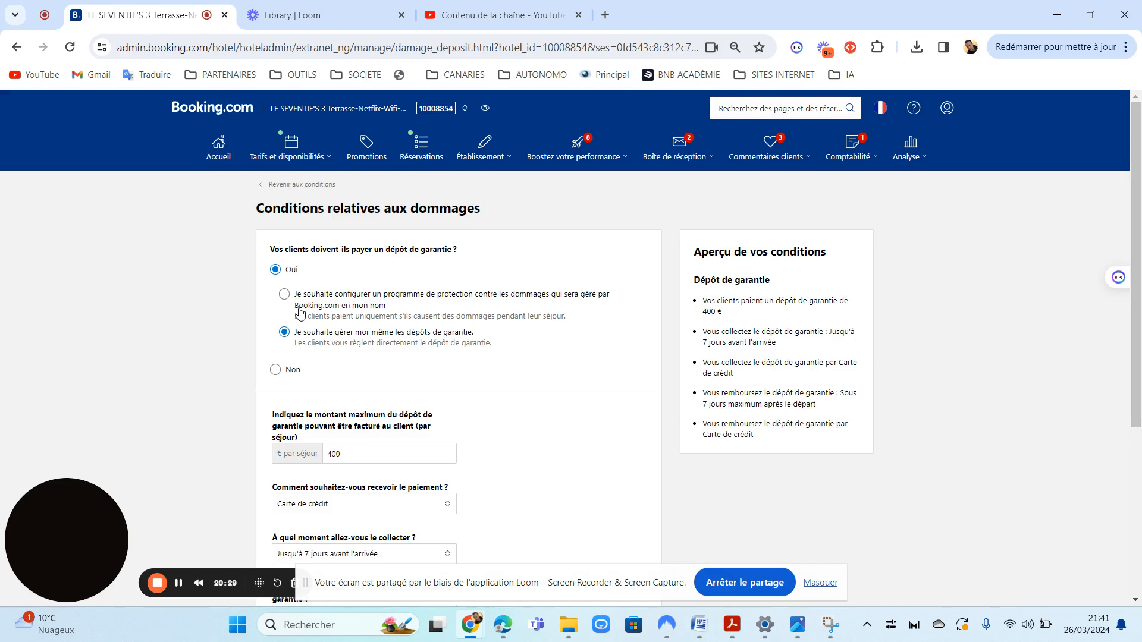
{"action": "mouse_move", "coordinate": [1129, 215]}
{"action": "left_mouse_down"}
{"action": "mouse_move", "coordinate": [1139, 278]}
{"action": "mouse_move", "coordinate": [1140, 208]}
{"action": "left_mouse_up"}
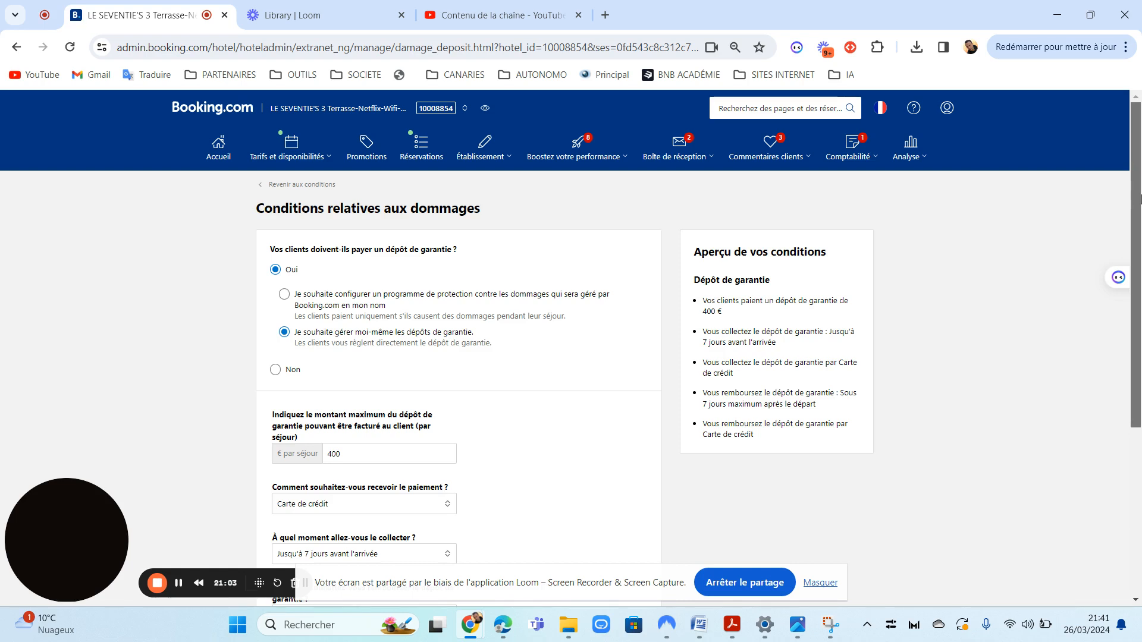
{"action": "mouse_move", "coordinate": [1140, 141]}
{"action": "left_mouse_down"}
{"action": "mouse_move", "coordinate": [1139, 205]}
{"action": "mouse_move", "coordinate": [1138, 131]}
{"action": "left_mouse_up"}
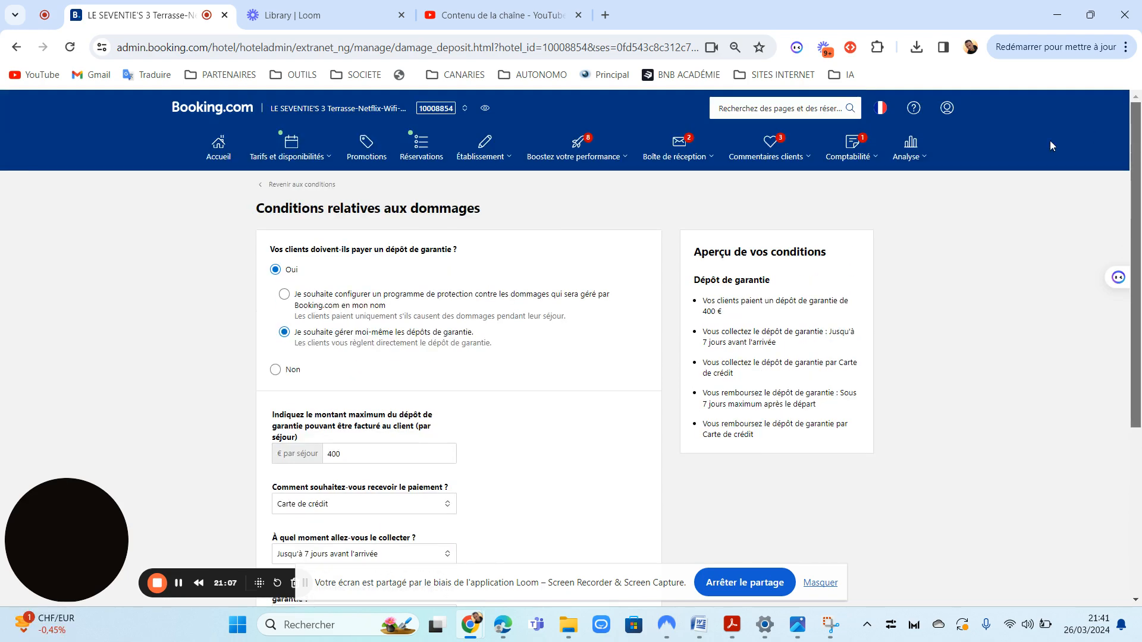
{"action": "scroll", "coordinate": [1140, 264], "scroll_direction": "down", "scroll_amount": 2}
{"action": "left_click_drag", "start_coordinate": [1140, 263], "coordinate": [1137, 186]}
{"action": "left_click_drag", "start_coordinate": [1134, 229], "coordinate": [1125, 360]}
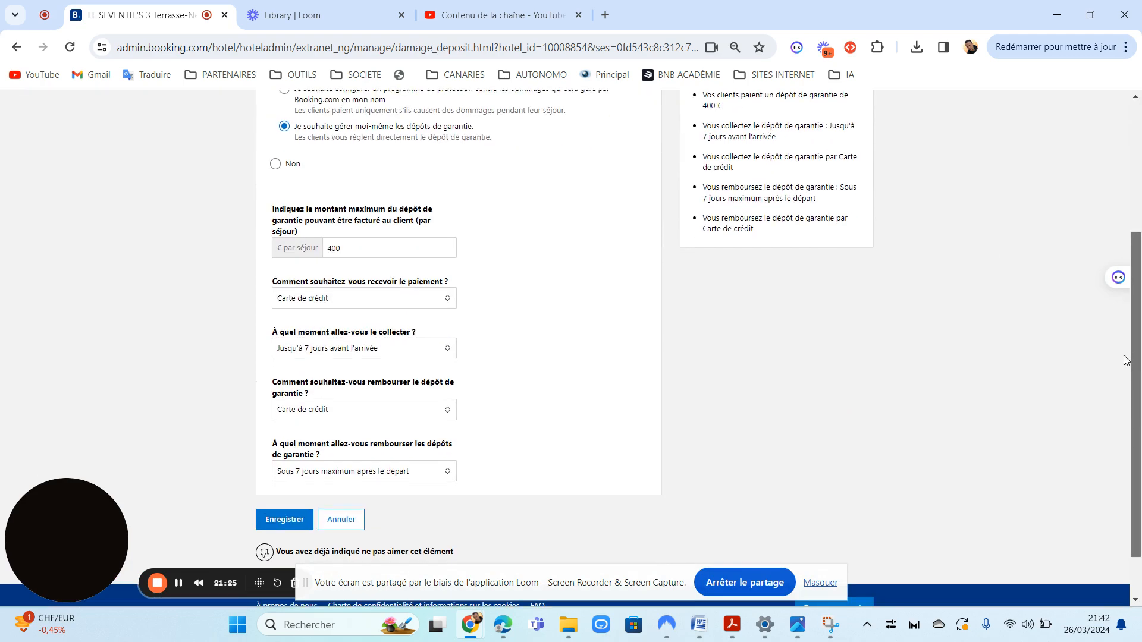
{"action": "left_click_drag", "start_coordinate": [1133, 402], "coordinate": [1140, 288]}
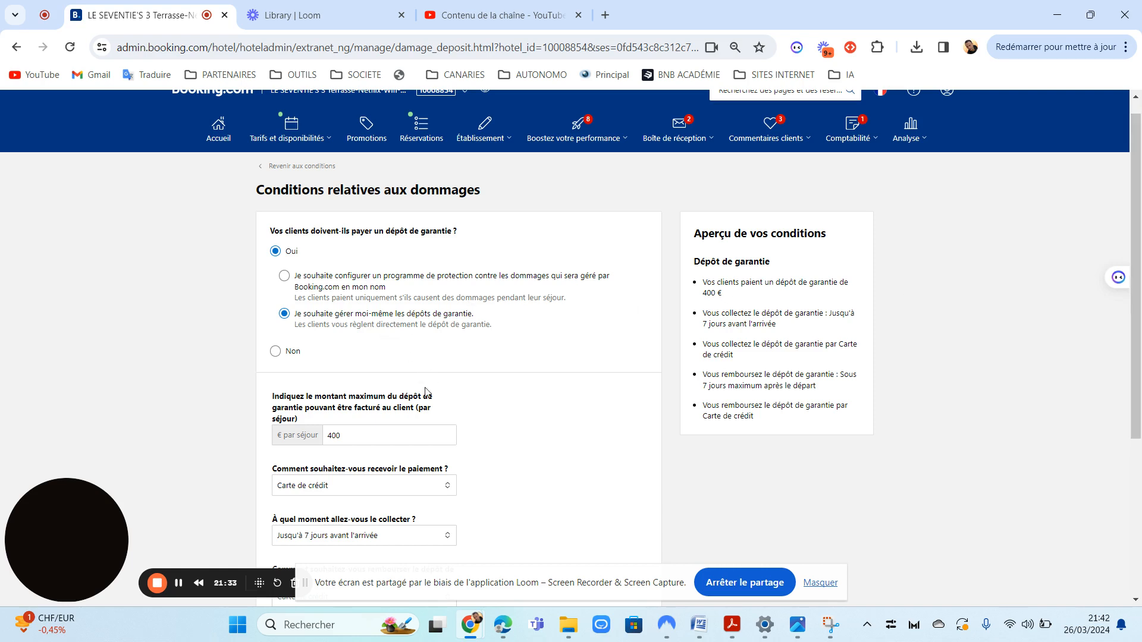
{"action": "scroll", "coordinate": [932, 308], "scroll_direction": "down", "scroll_amount": 4}
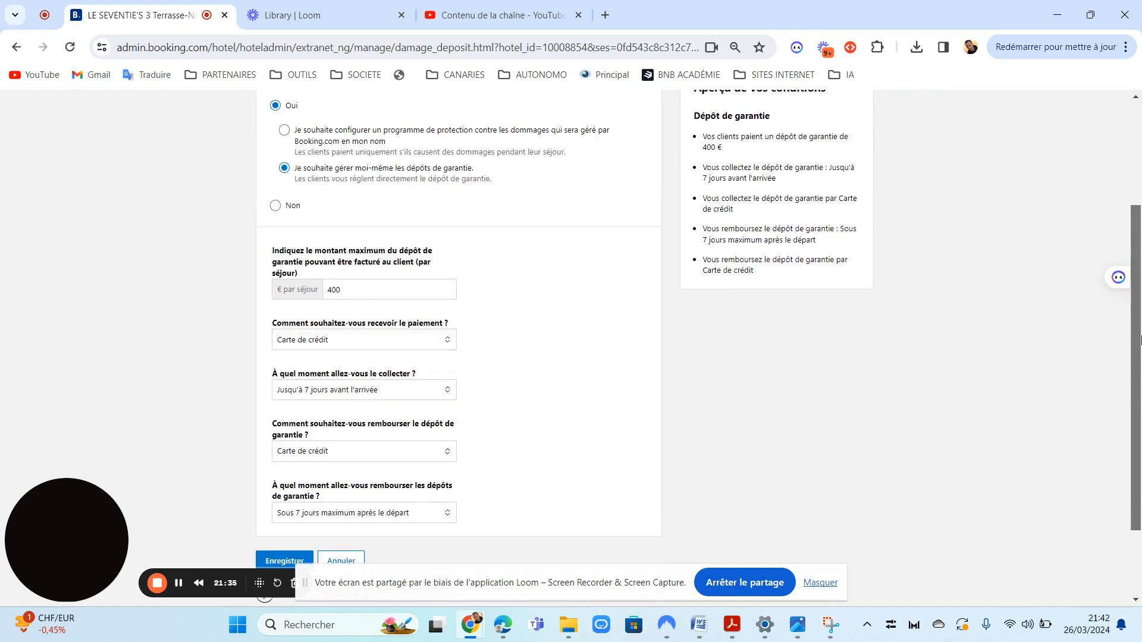
Examine the available deposit payment methods, collection times and refund methods without changing the selections
{"action": "left_click", "coordinate": [357, 262]}
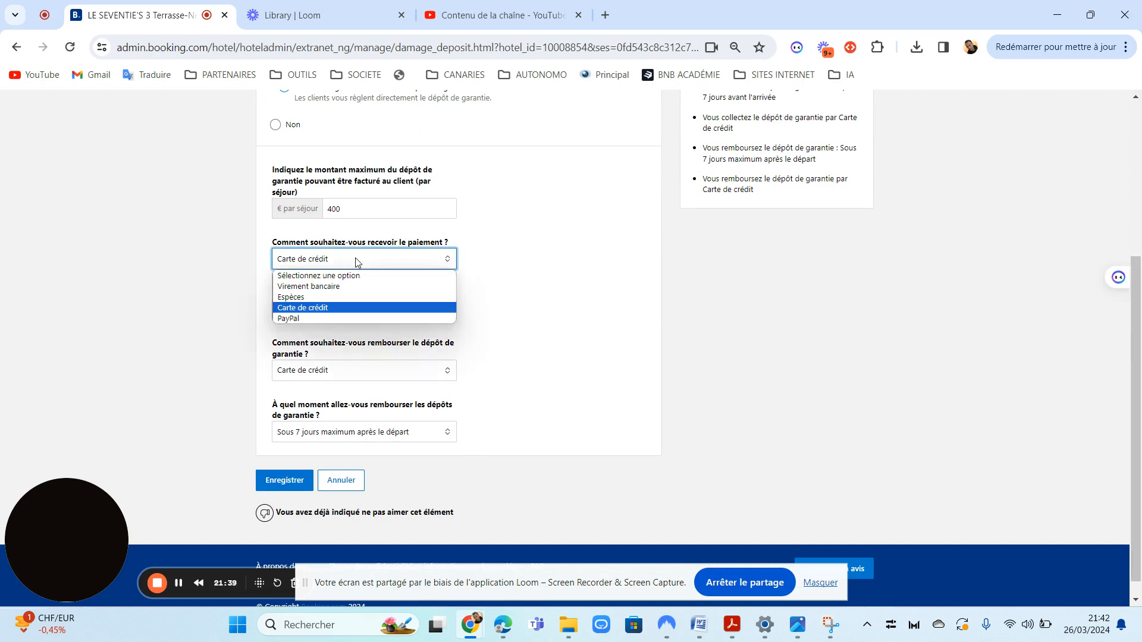
{"action": "left_click", "coordinate": [355, 258]}
{"action": "left_click", "coordinate": [348, 310]}
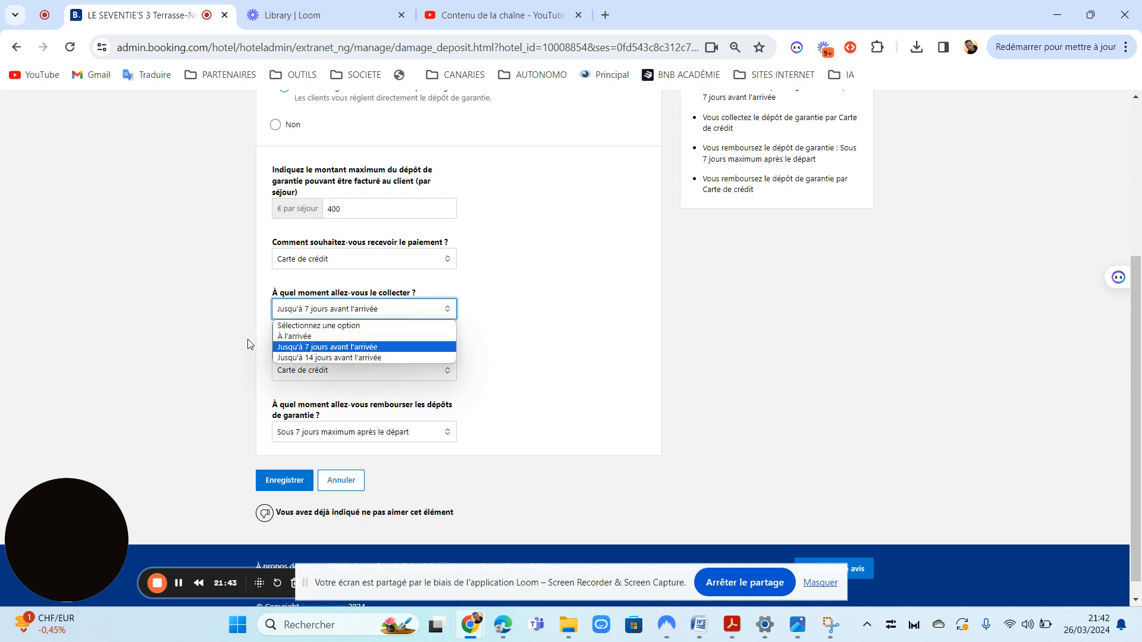
{"action": "left_click", "coordinate": [234, 326]}
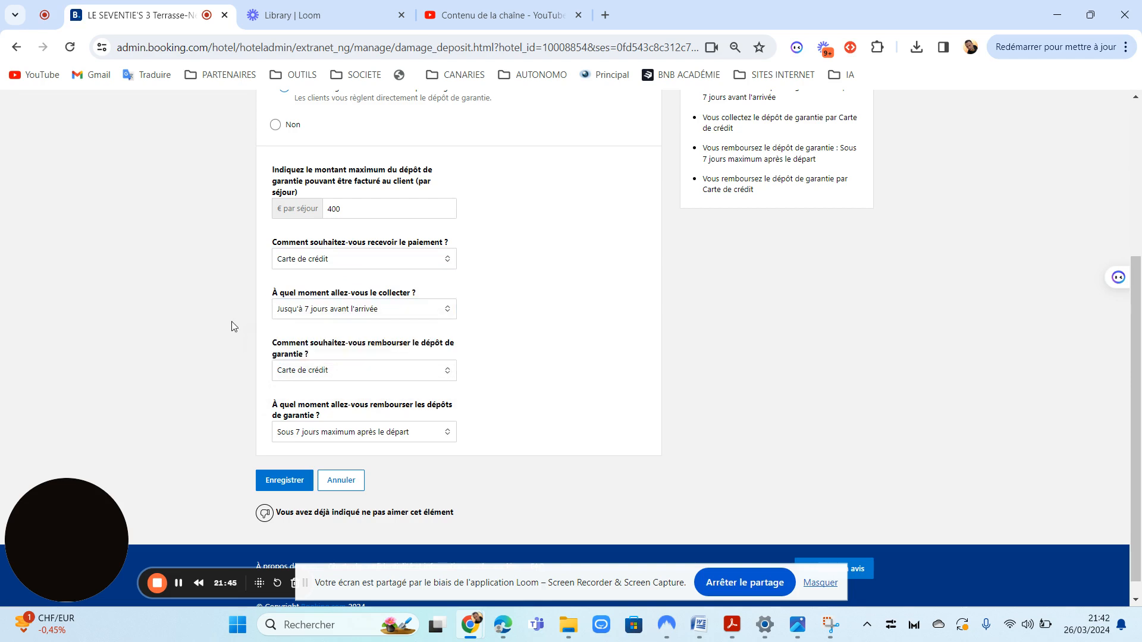
{"action": "left_click", "coordinate": [327, 260]}
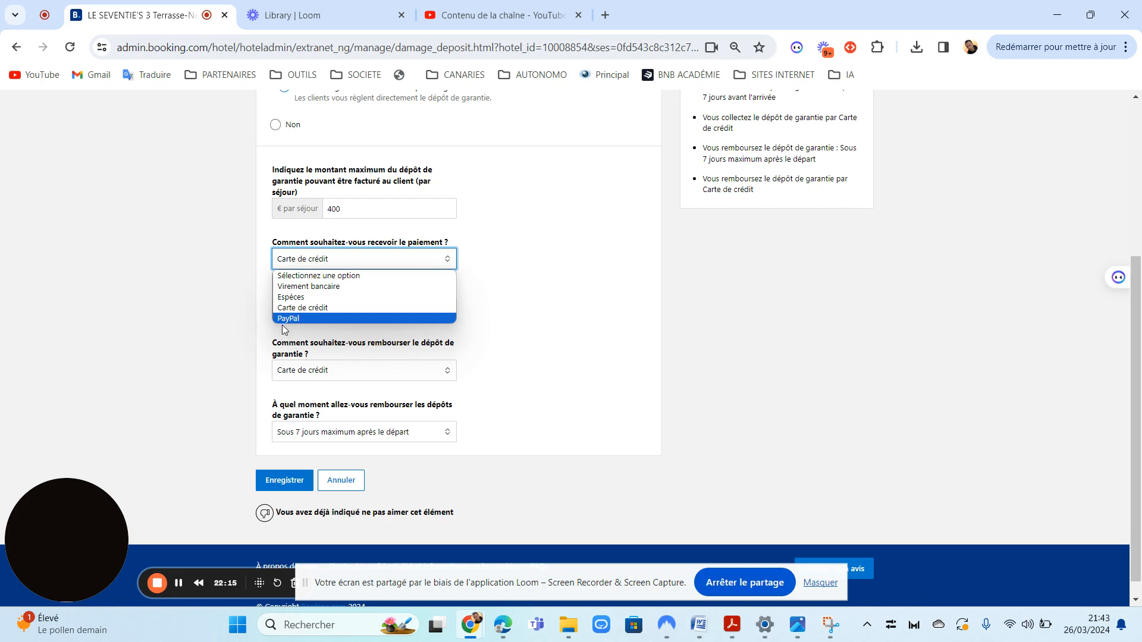
{"action": "left_click", "coordinate": [255, 333]}
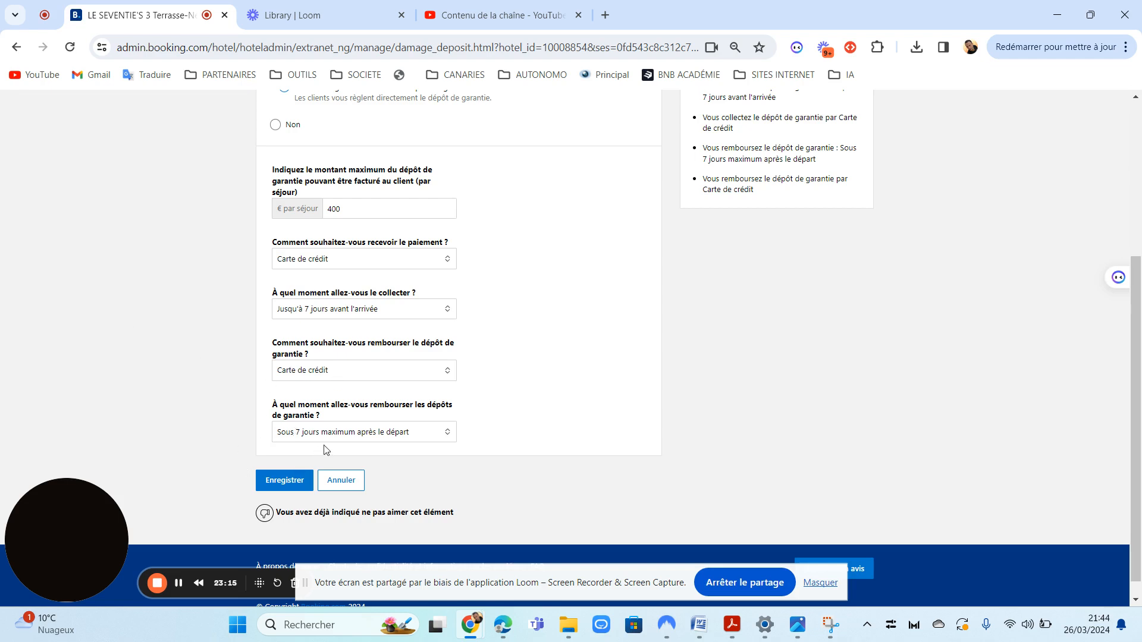
{"action": "left_click", "coordinate": [301, 371]}
{"action": "left_click", "coordinate": [237, 389]}
Review who manages the security deposit and return to the conditions overview without saving
{"action": "left_click_drag", "start_coordinate": [1136, 425], "coordinate": [1137, 303]}
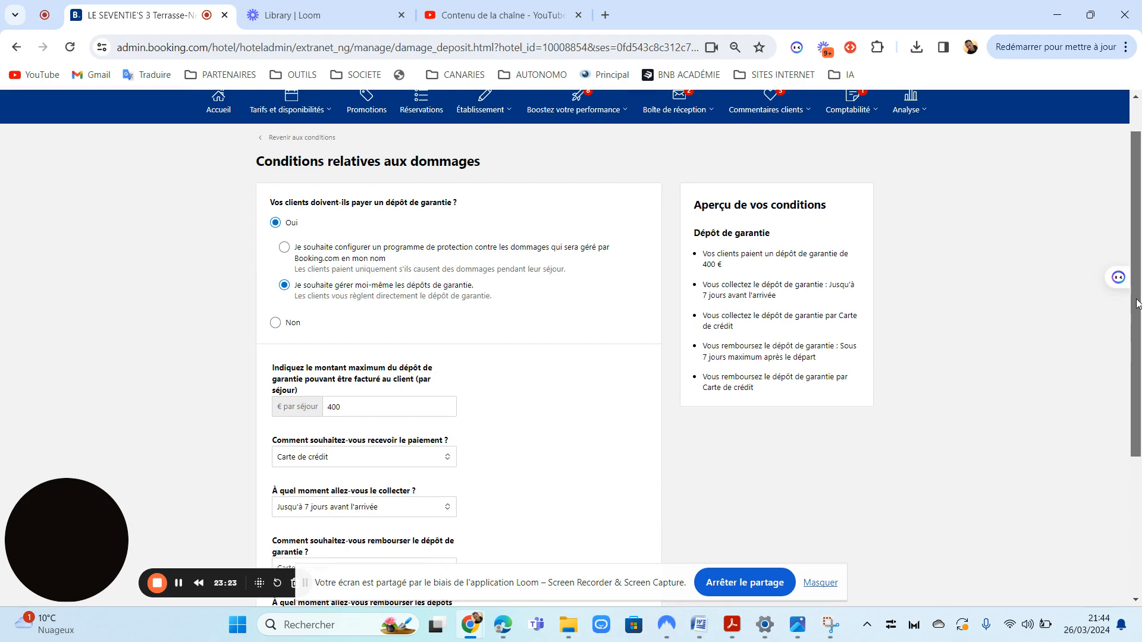
{"action": "left_click_drag", "start_coordinate": [1137, 303], "coordinate": [1129, 260]}
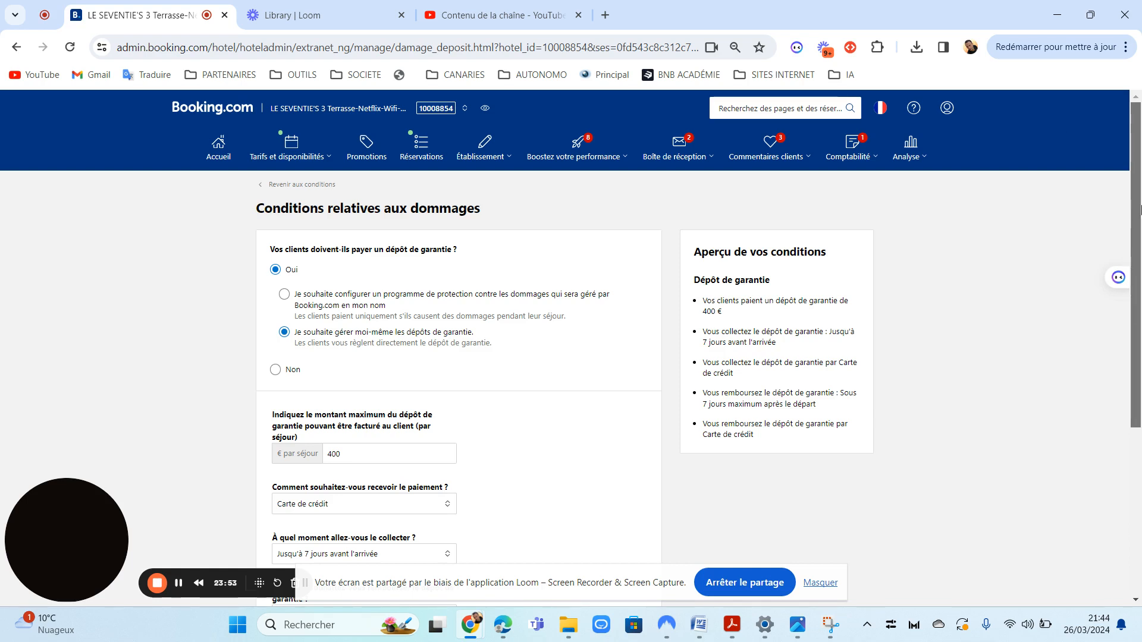
{"action": "left_click_drag", "start_coordinate": [1139, 208], "coordinate": [1137, 180]}
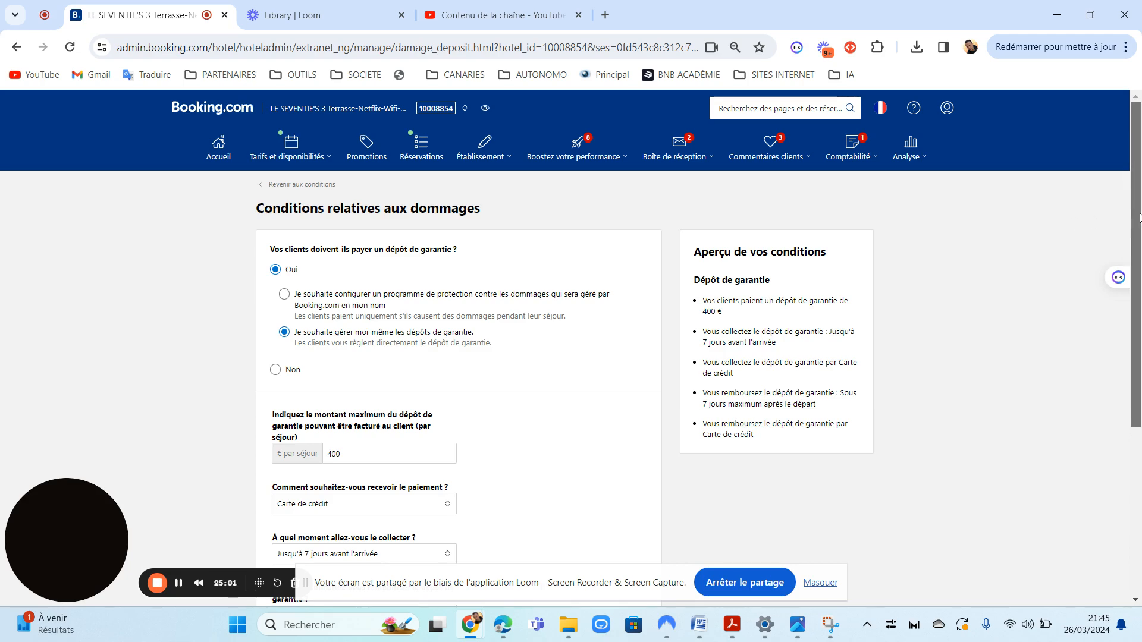
{"action": "left_click_drag", "start_coordinate": [1133, 217], "coordinate": [1134, 194]}
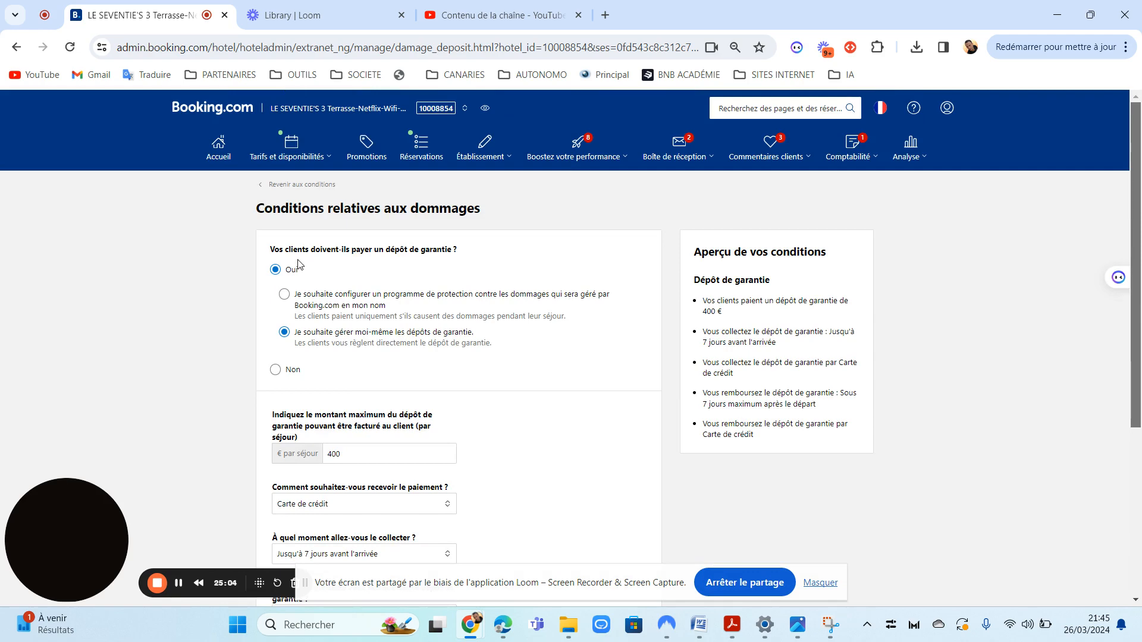
{"action": "left_click", "coordinate": [16, 47]}
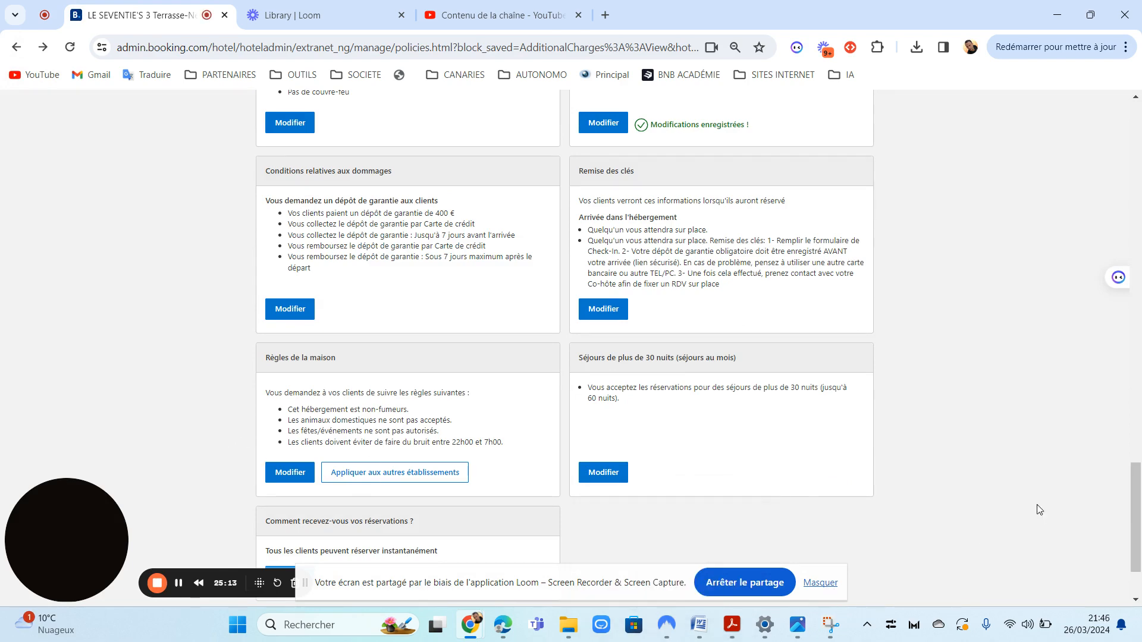
Open the key handover settings from the conditions overview and review the choices for how guests access the property
{"action": "left_click_drag", "start_coordinate": [1135, 512], "coordinate": [1121, 314]}
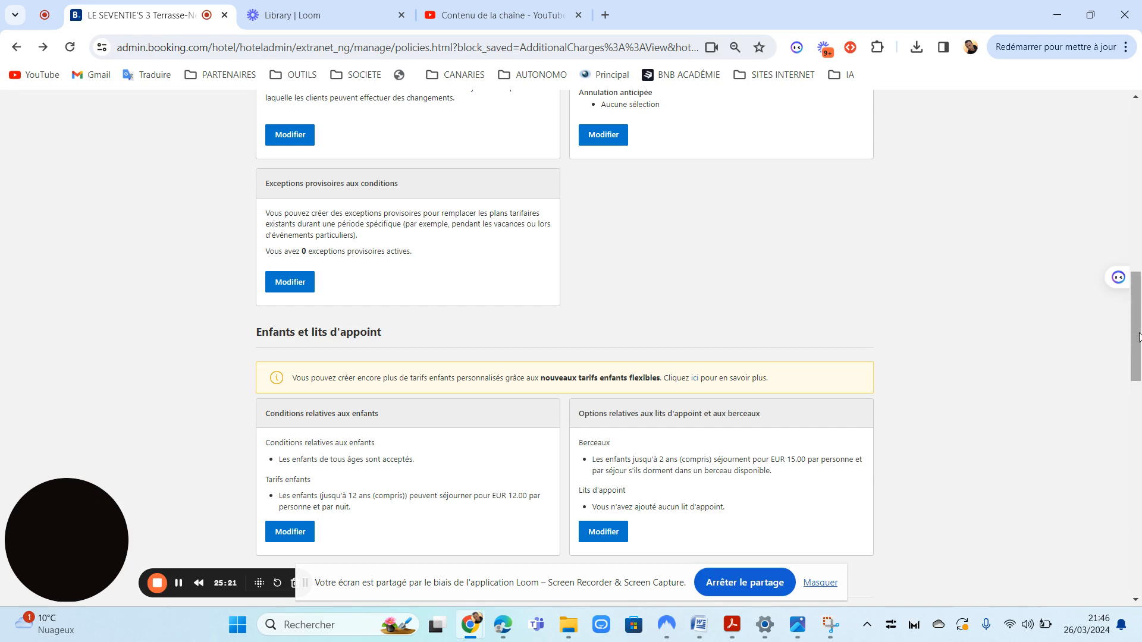
{"action": "left_click_drag", "start_coordinate": [1137, 336], "coordinate": [1135, 524]}
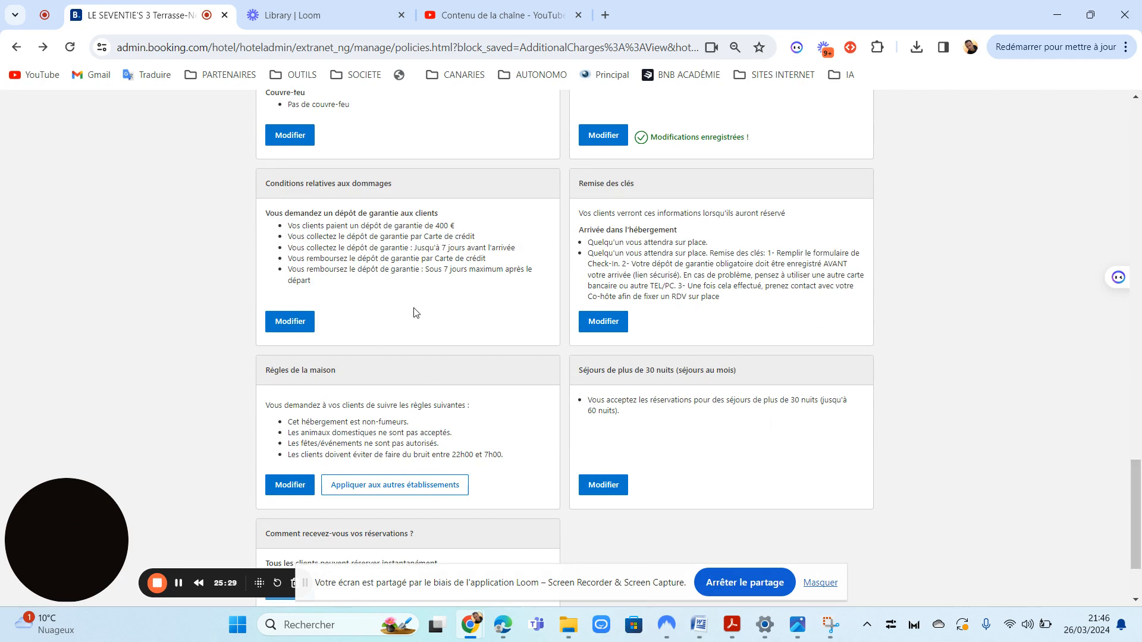
{"action": "left_click", "coordinate": [612, 324]}
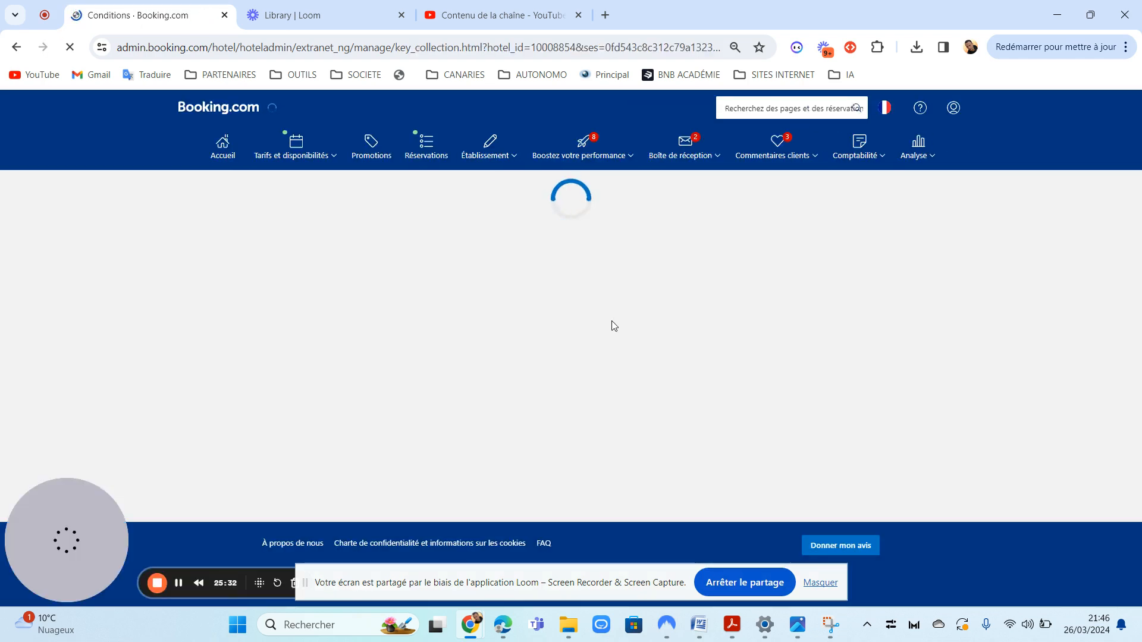
{"action": "left_click", "coordinate": [424, 288]}
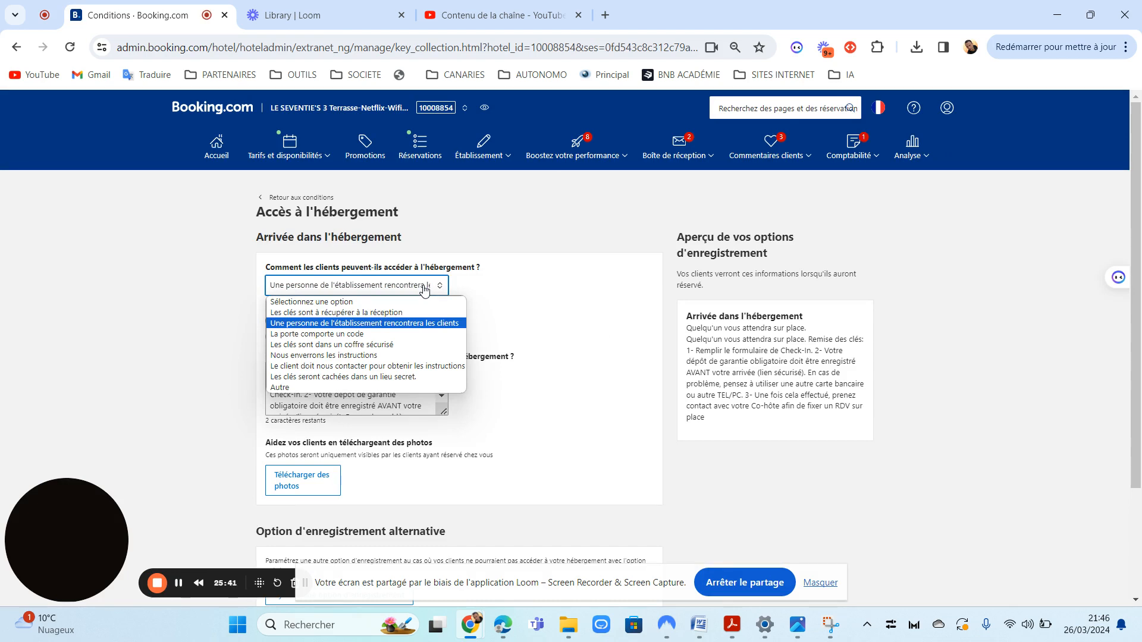
{"action": "left_click", "coordinate": [539, 271]}
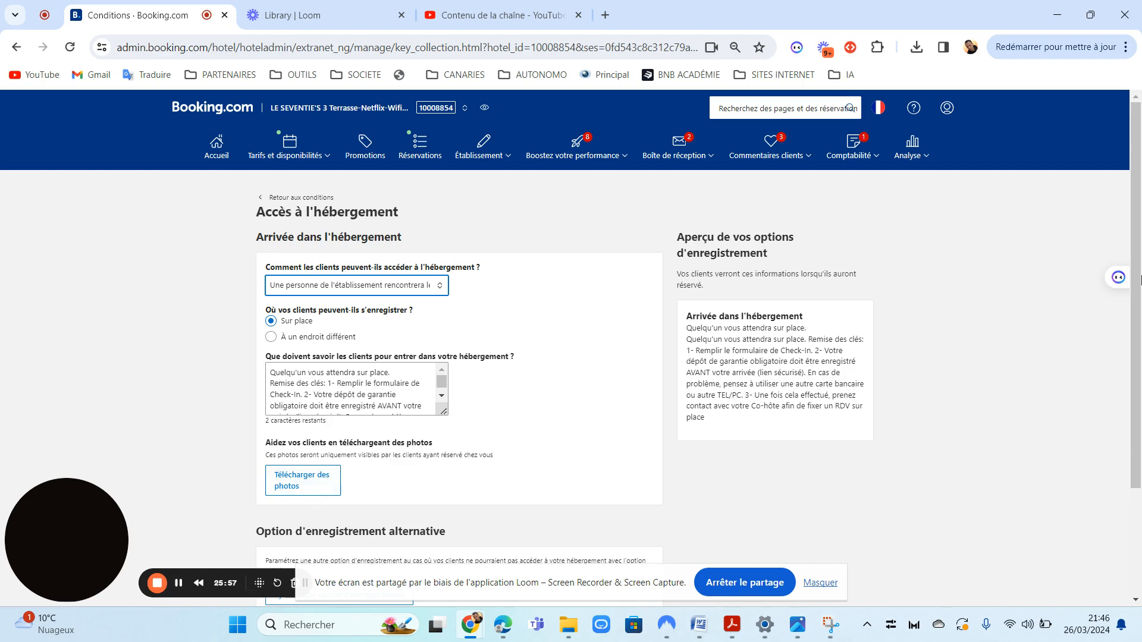
Review the form for an alternative check-in option and return to the conditions overview, discarding the added option
{"action": "scroll", "coordinate": [1139, 280], "scroll_direction": "down", "scroll_amount": 3}
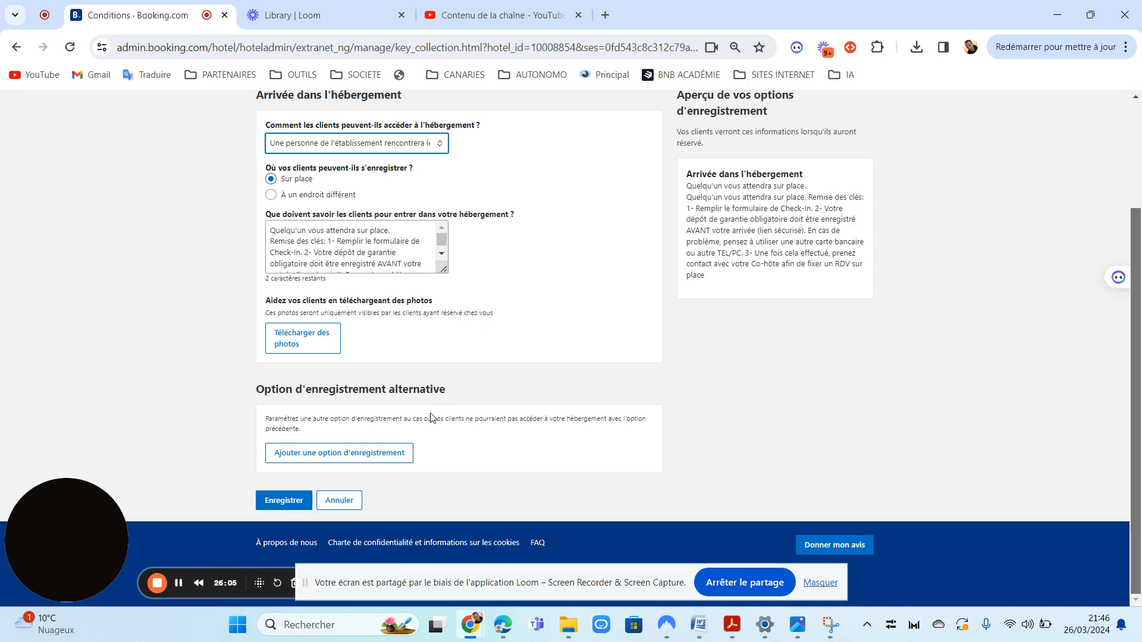
{"action": "left_click", "coordinate": [355, 459]}
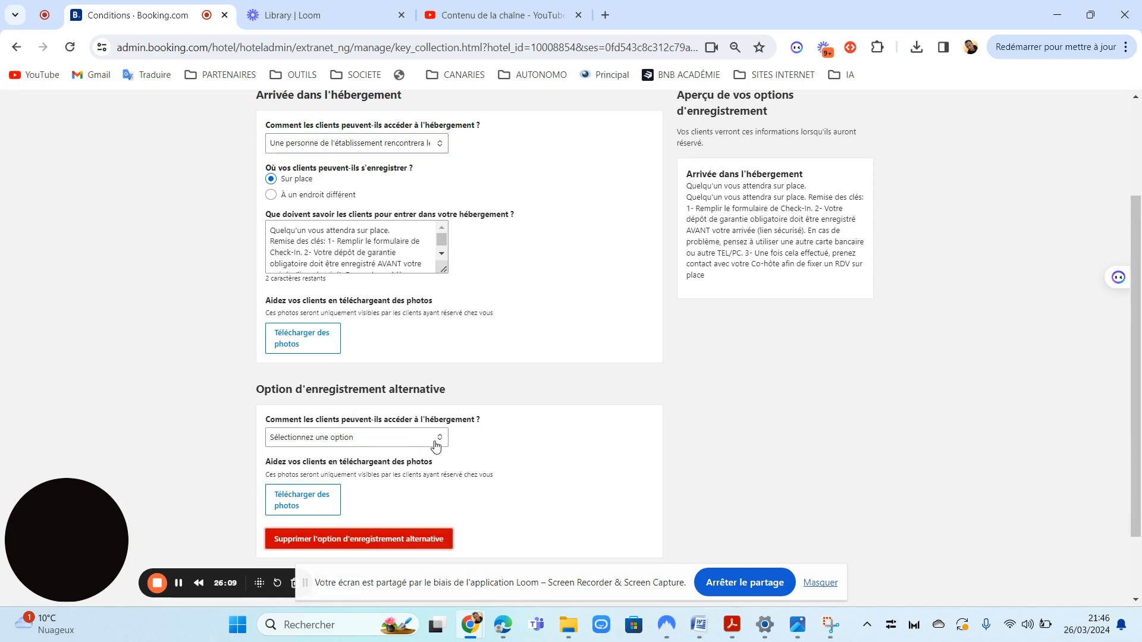
{"action": "scroll", "coordinate": [1139, 277], "scroll_direction": "up", "scroll_amount": 3}
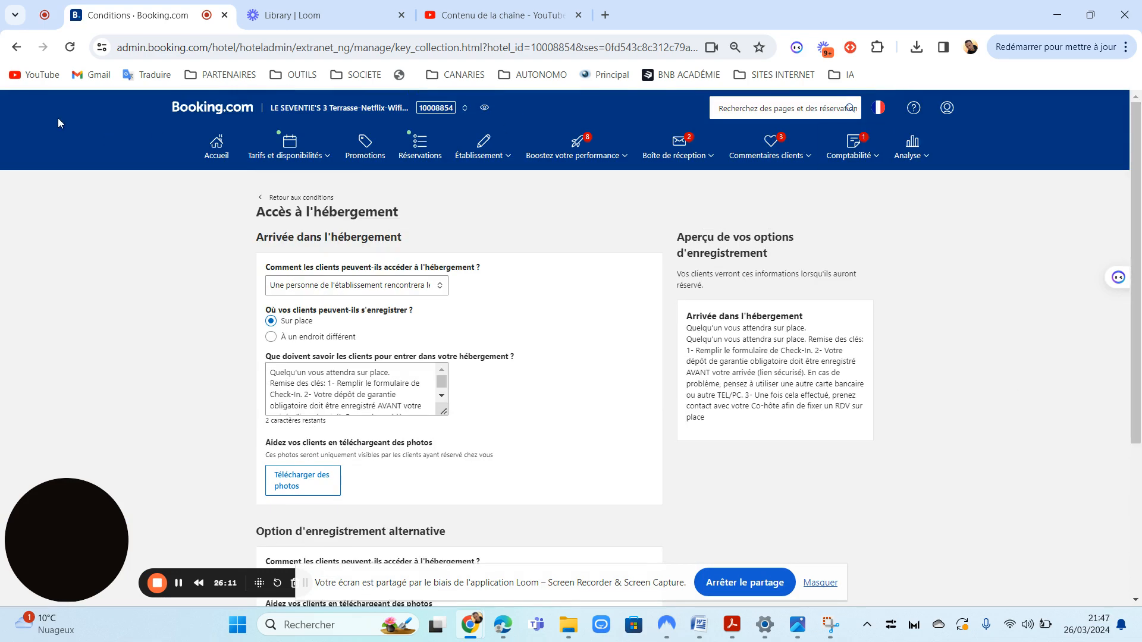
{"action": "left_click", "coordinate": [14, 47]}
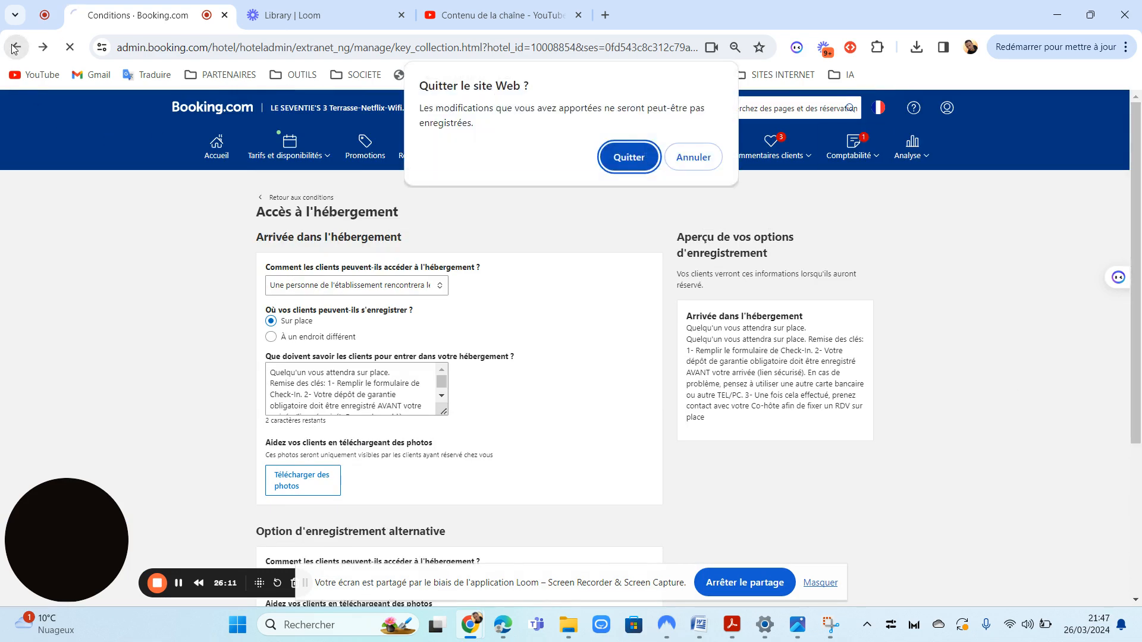
{"action": "left_click", "coordinate": [628, 166]}
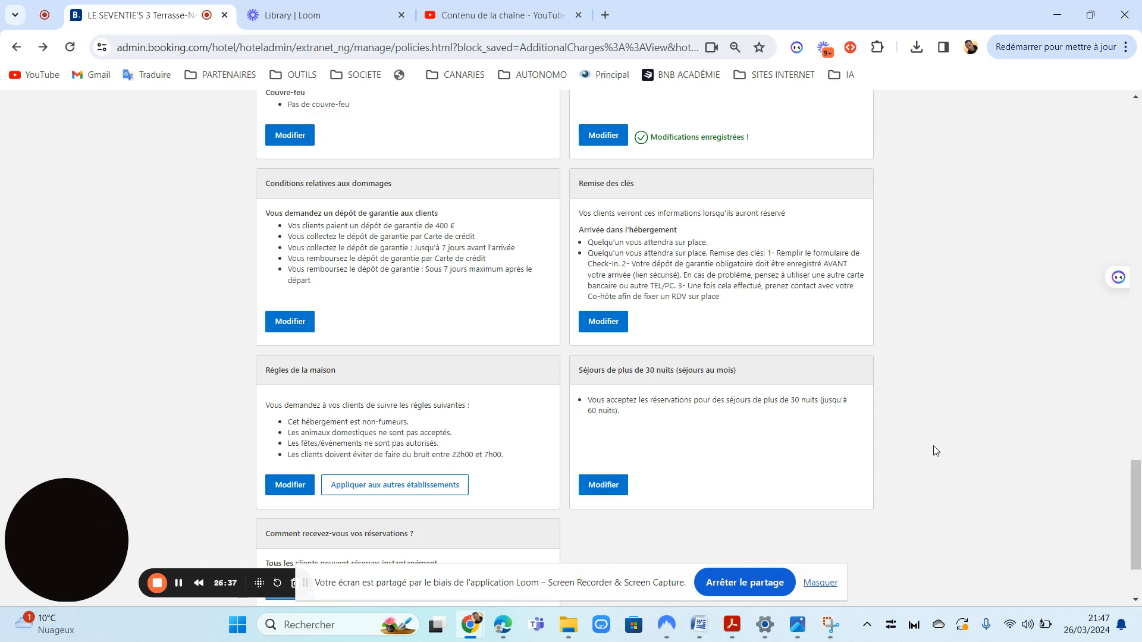
Open the settings for how reservations are received, review the booking choices, and return to the conditions overview without saving
{"action": "scroll", "coordinate": [1135, 511], "scroll_direction": "down", "scroll_amount": 2}
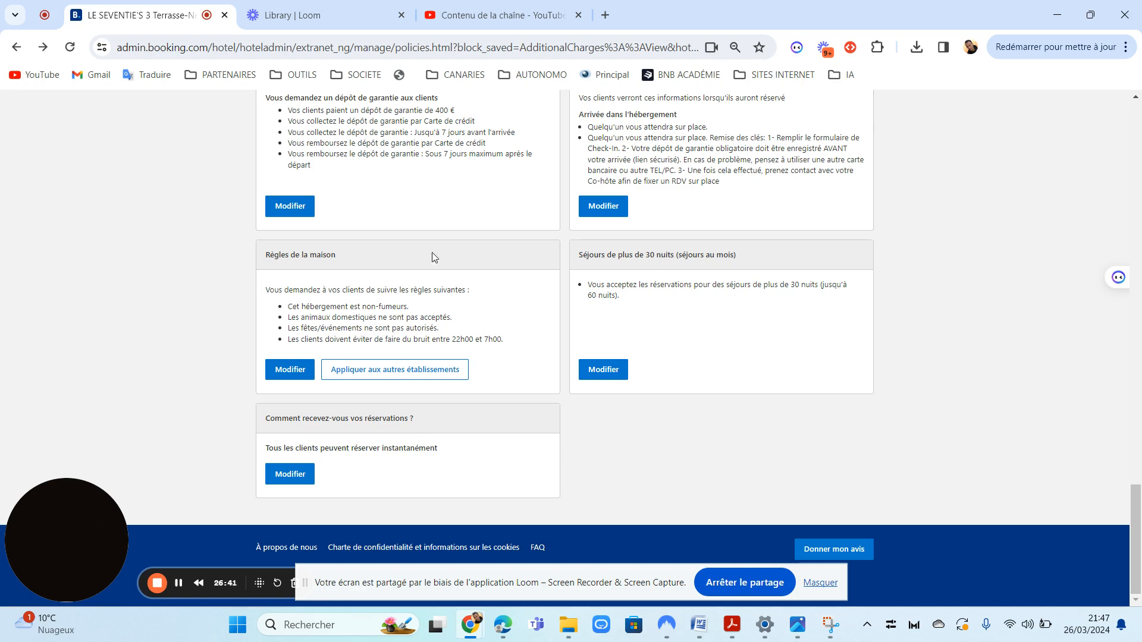
{"action": "left_click", "coordinate": [296, 478]}
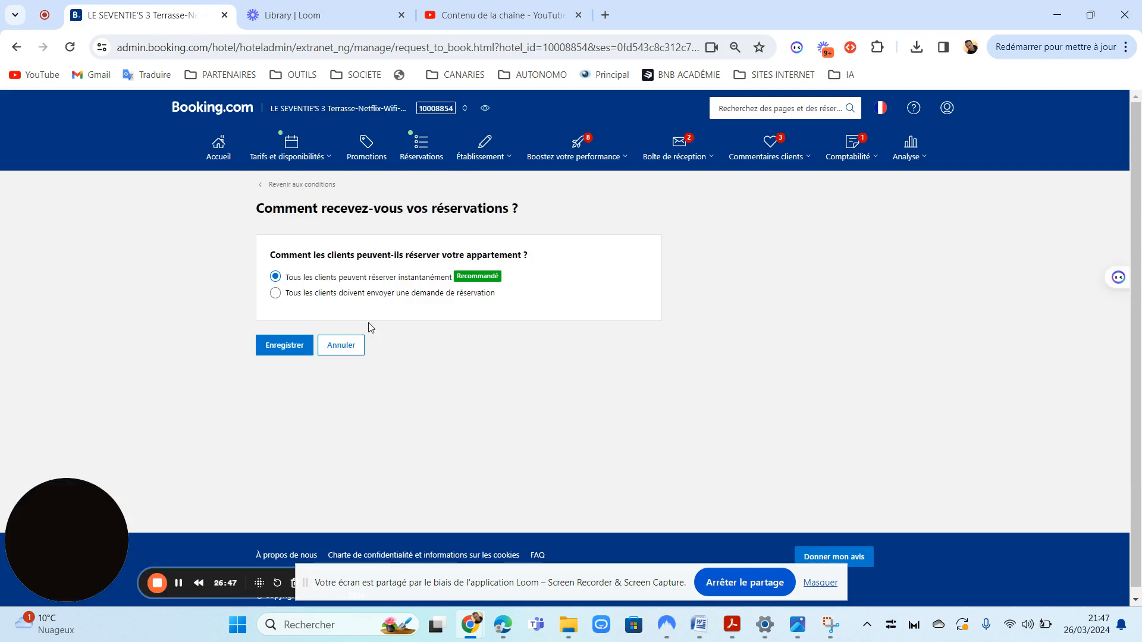
{"action": "left_click", "coordinate": [17, 47]}
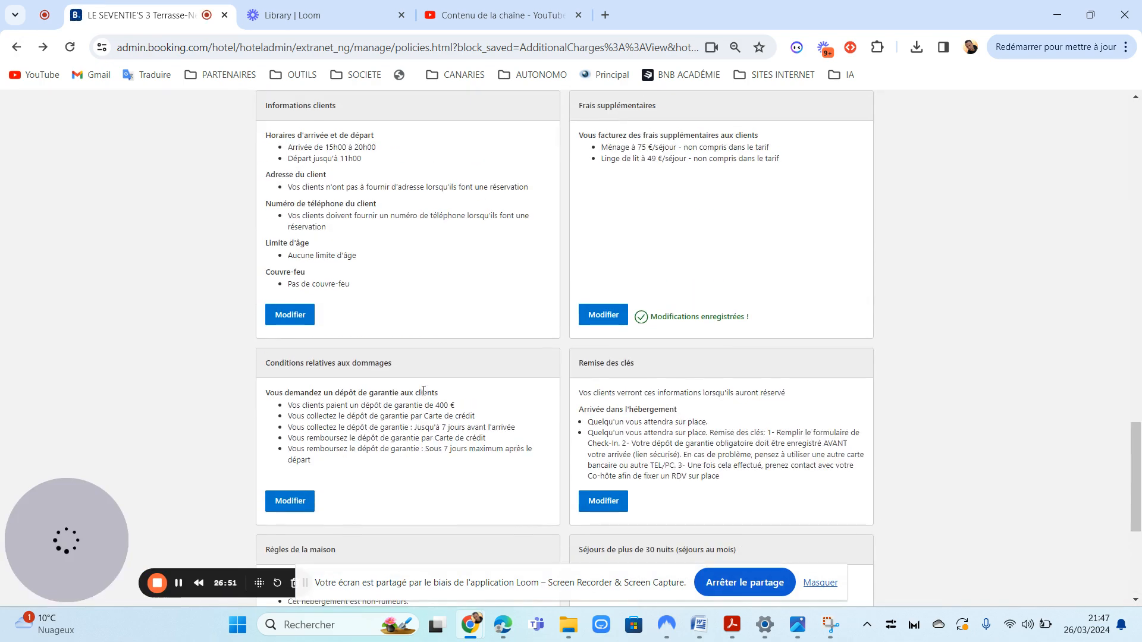
Review the maximum-night choices for stays over 30 nights, keep such stays accepted with a 60-night maximum, and save
{"action": "left_click_drag", "start_coordinate": [1137, 487], "coordinate": [1140, 557]}
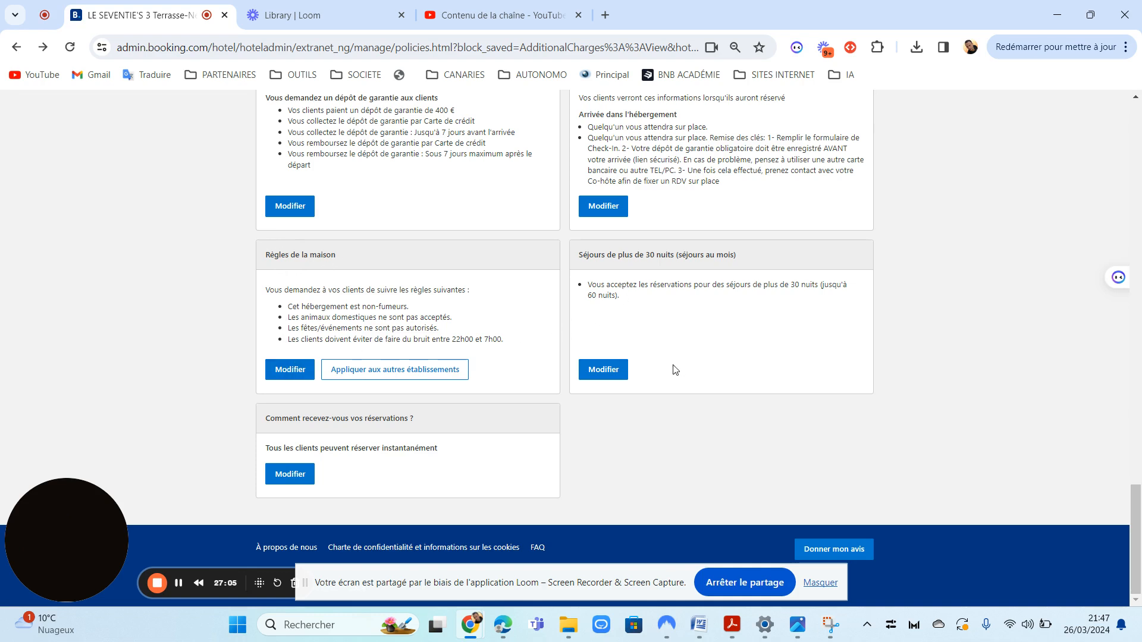
{"action": "left_click", "coordinate": [603, 370]}
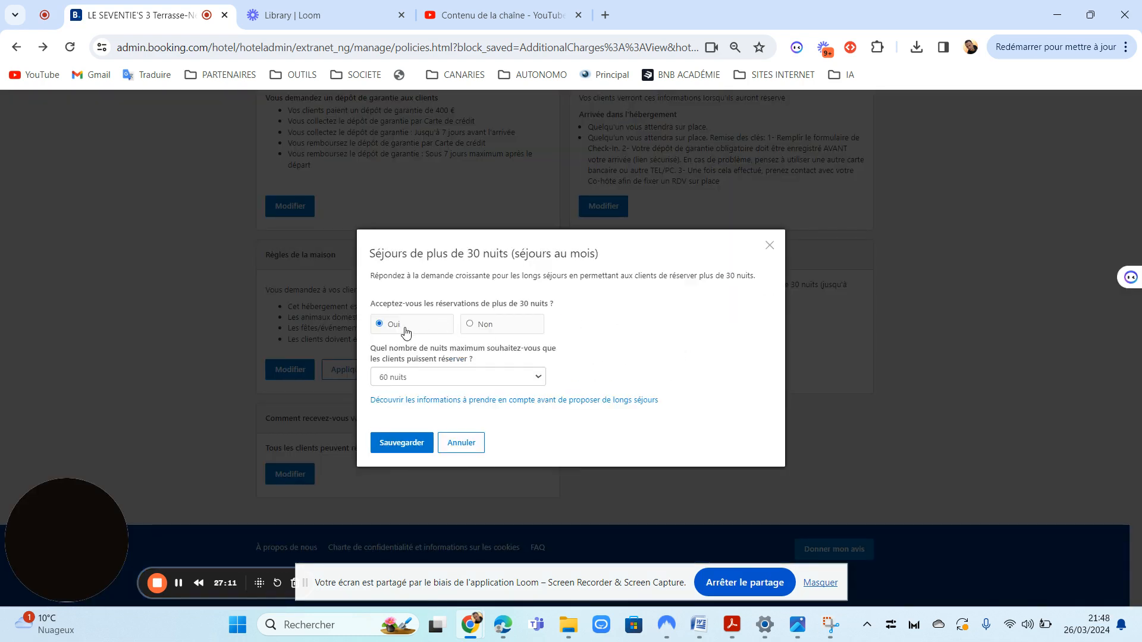
{"action": "left_click", "coordinate": [413, 376]}
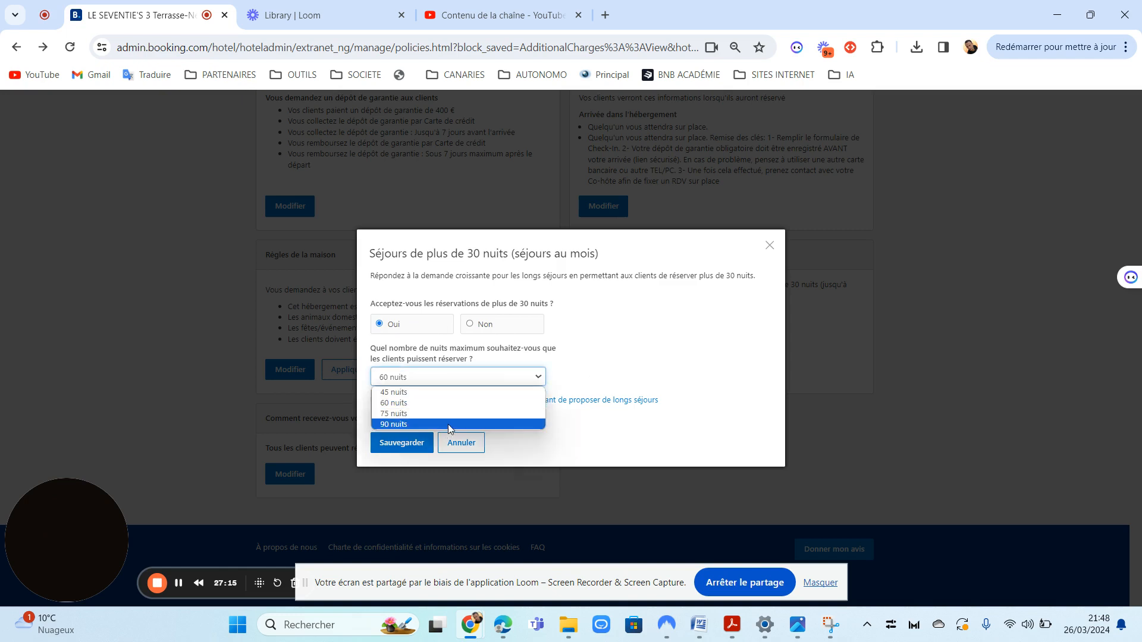
{"action": "left_click", "coordinate": [630, 377]}
{"action": "left_click", "coordinate": [409, 446]}
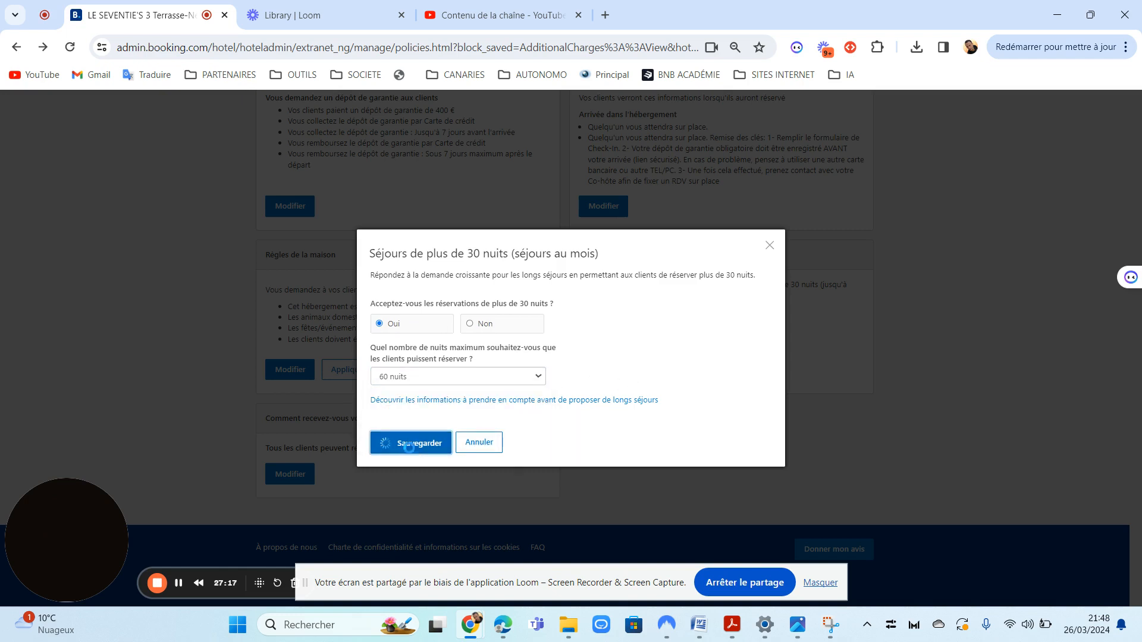
{"action": "left_click", "coordinate": [505, 379]}
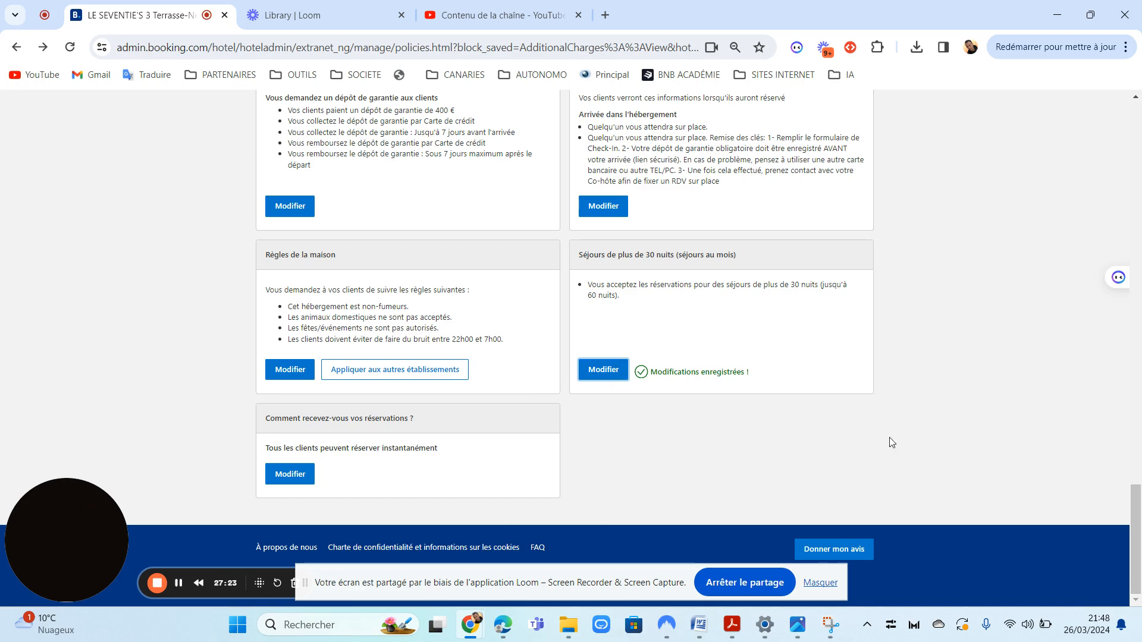
{"action": "left_click_drag", "start_coordinate": [1140, 571], "coordinate": [1124, 155]}
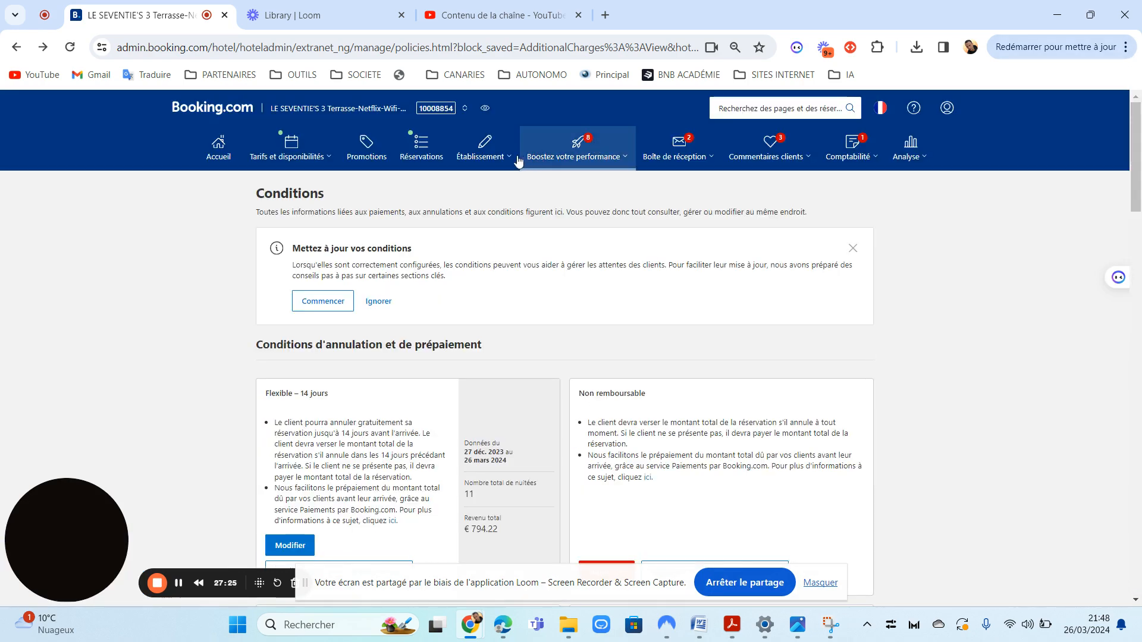
{"action": "left_click", "coordinate": [494, 162]}
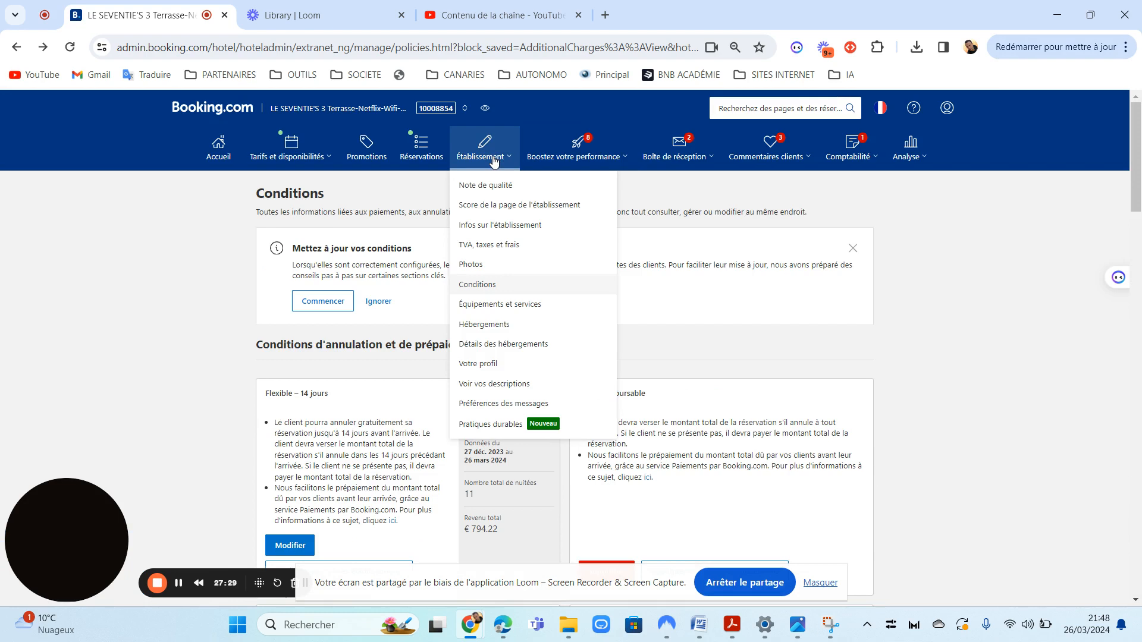
{"action": "left_click", "coordinate": [204, 276]}
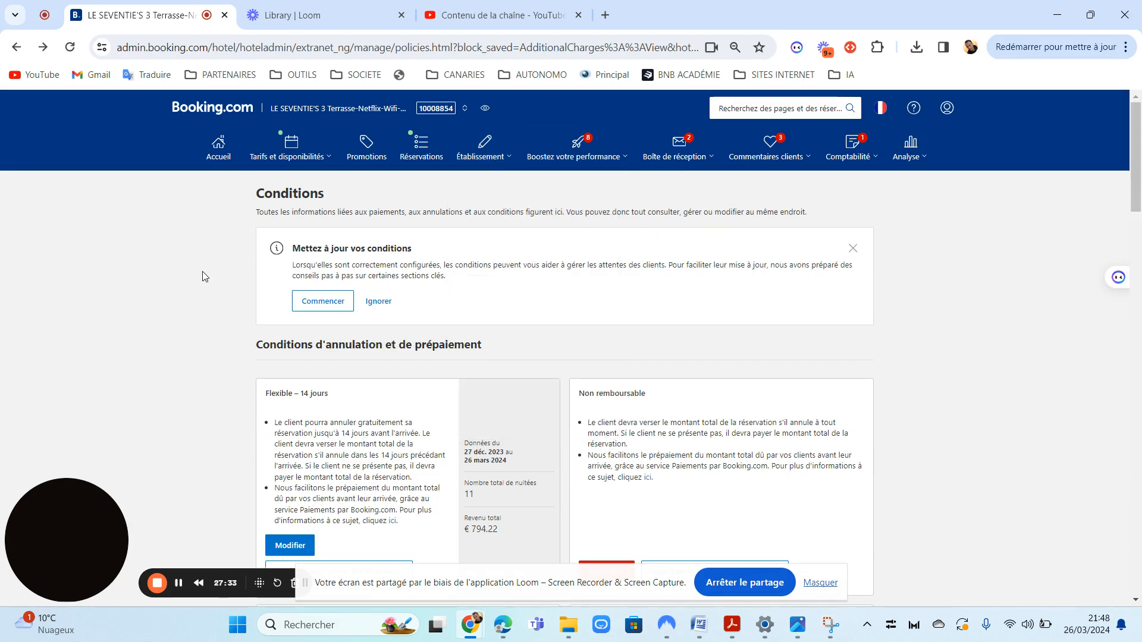
{"action": "scroll", "coordinate": [1137, 235], "scroll_direction": "down", "scroll_amount": 3}
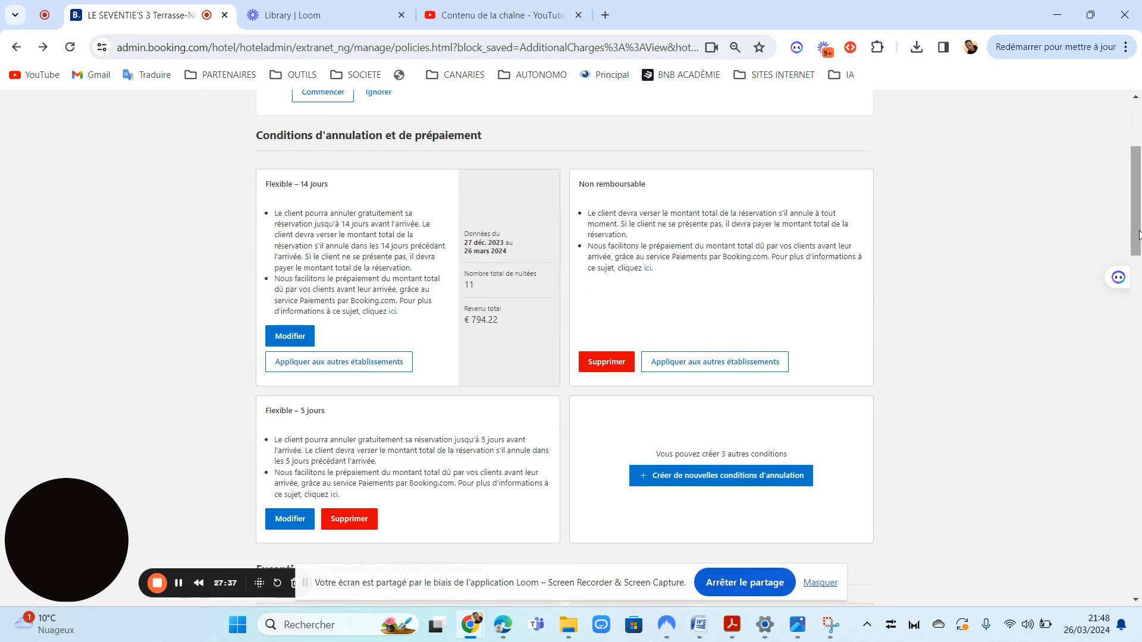
{"action": "left_click_drag", "start_coordinate": [1137, 234], "coordinate": [1133, 182]}
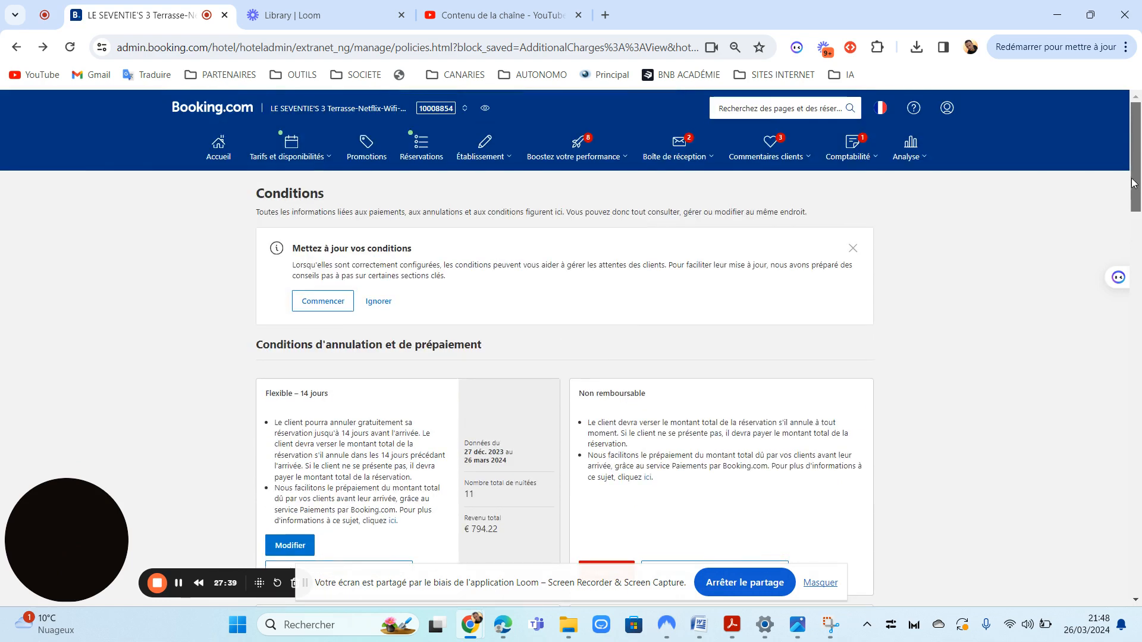
{"action": "left_click", "coordinate": [486, 157]}
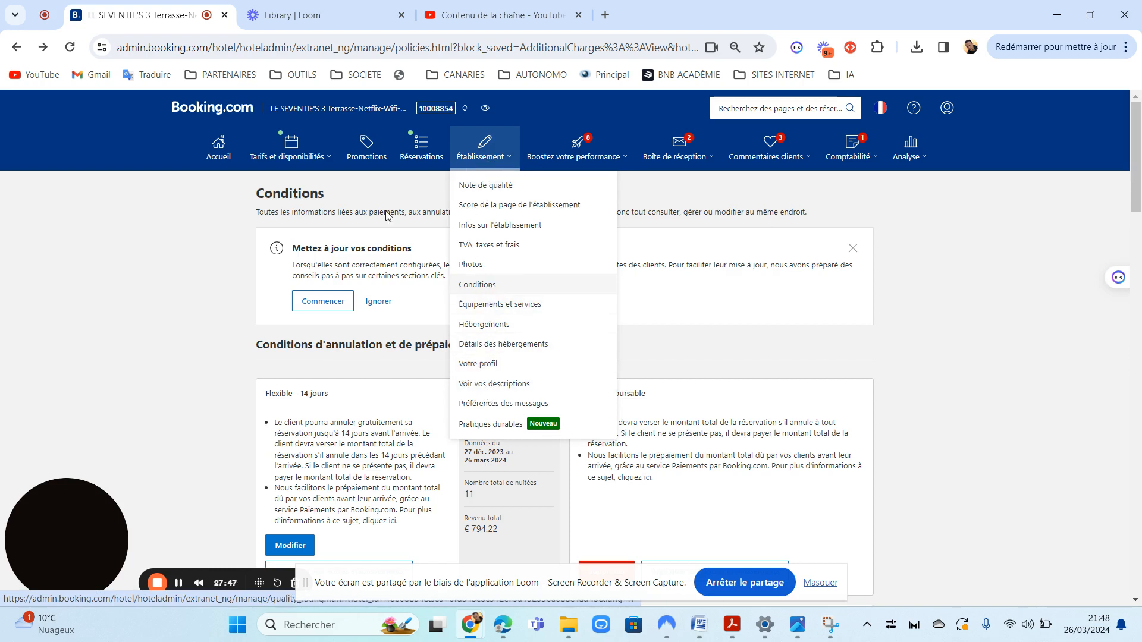
{"action": "left_click", "coordinate": [176, 322]}
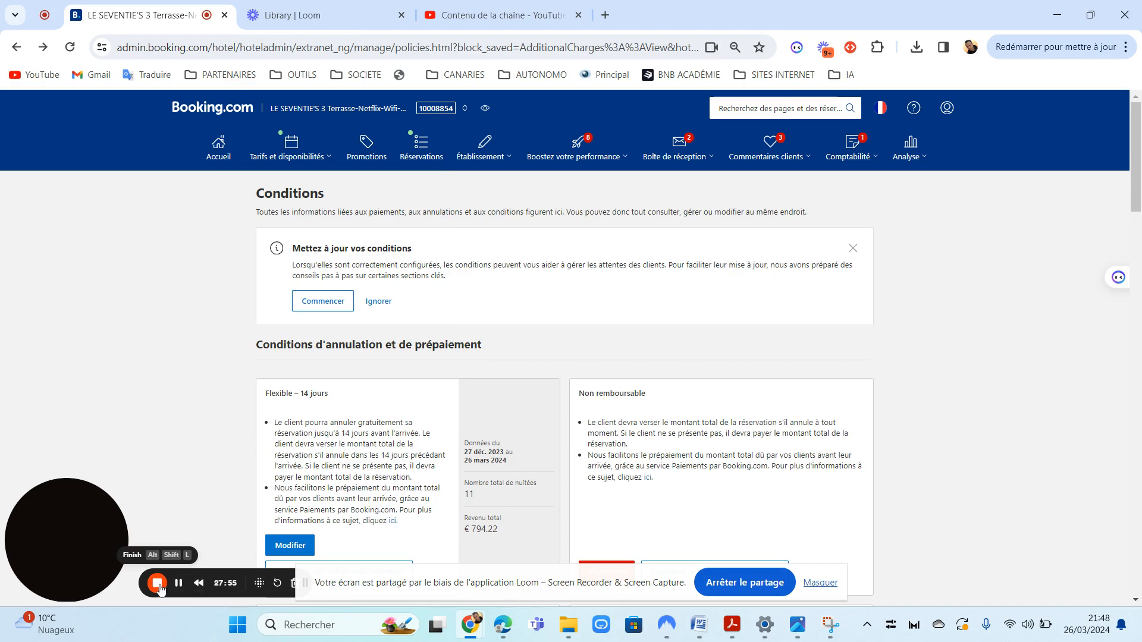